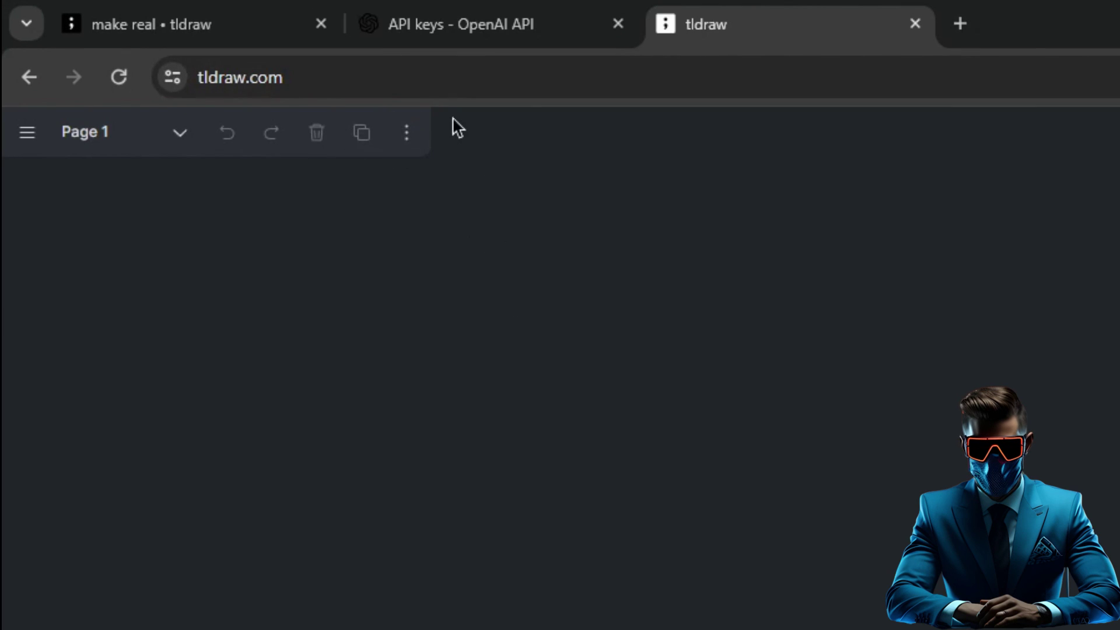
# Step: Open the tldraw main menu on the blank Make Real canvas
pyautogui.click(29, 133)
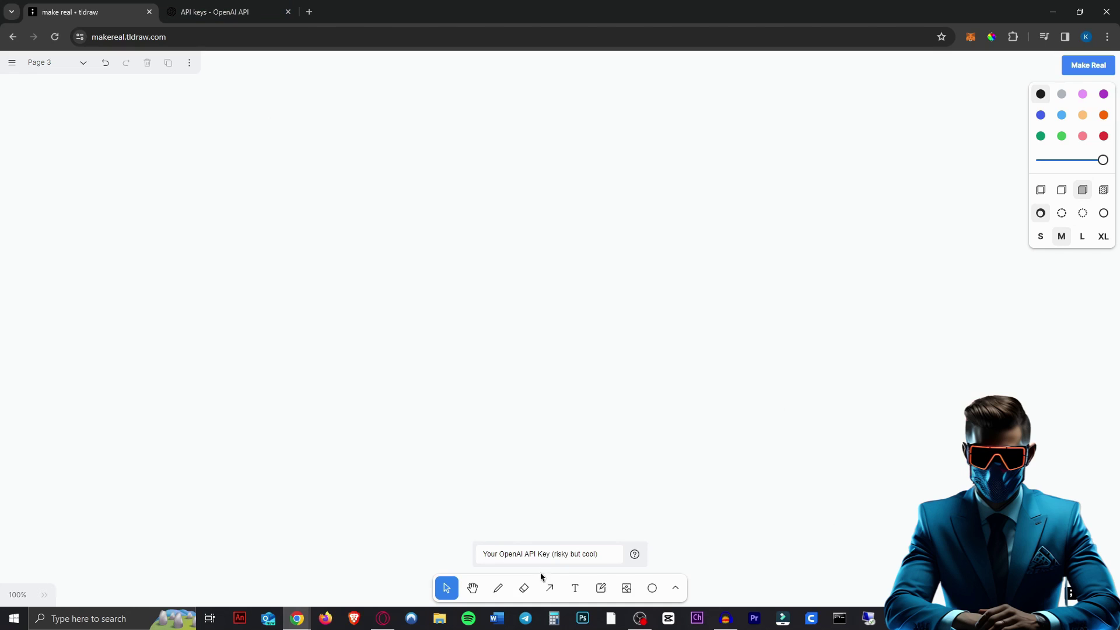
# Step: Create a new secret key named 'makereal' and copy it to the clipboard
pyautogui.click(215, 12)
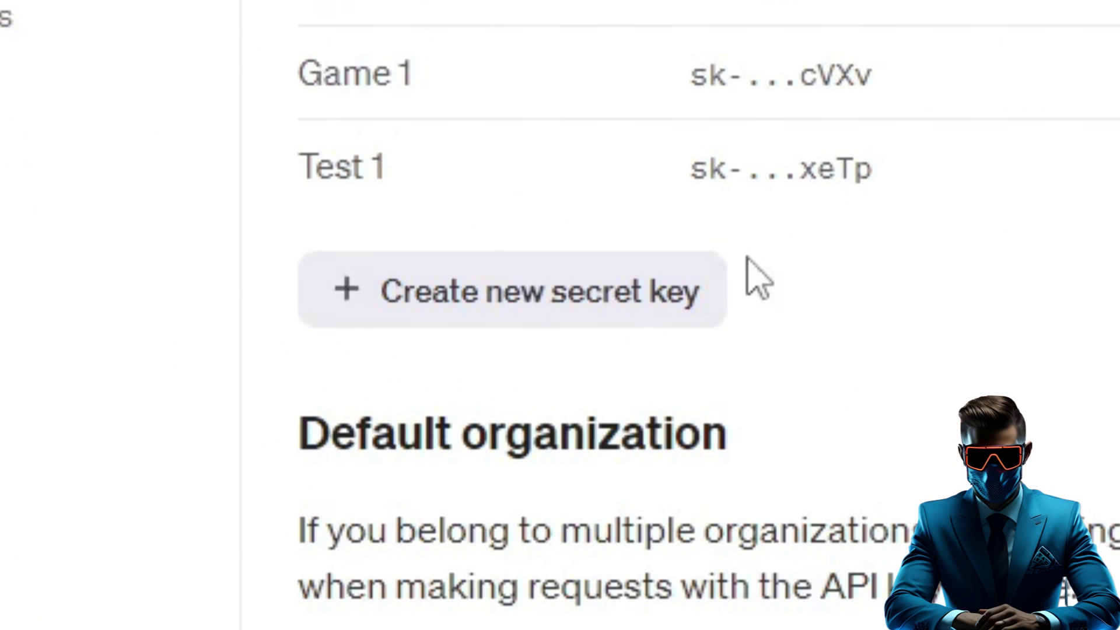
pyautogui.click(686, 319)
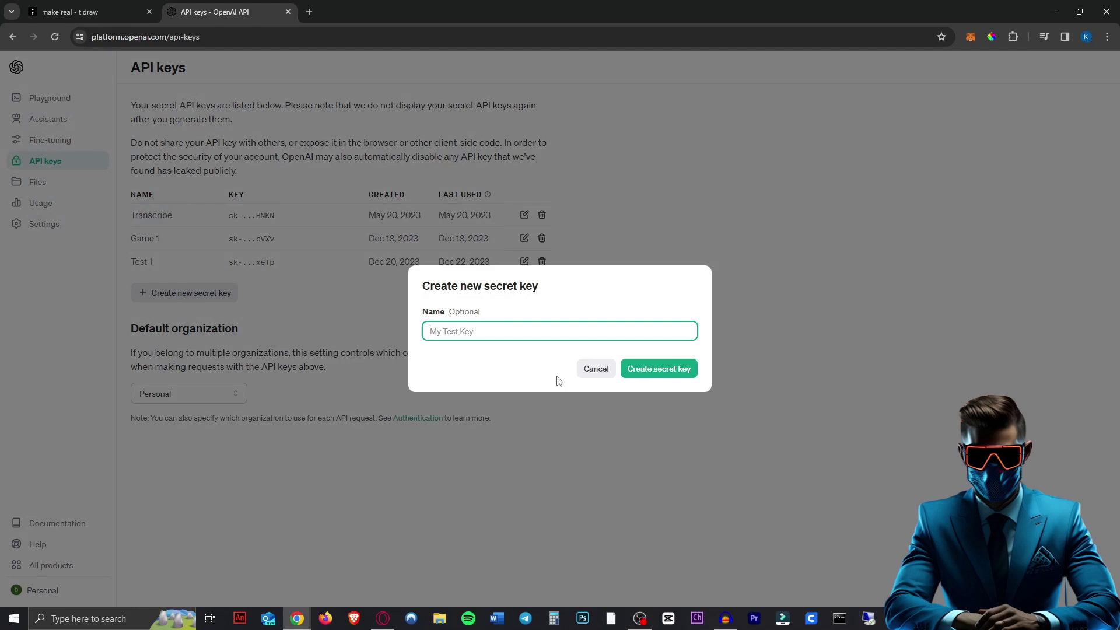
pyautogui.hotkey('ctrl', 'v')
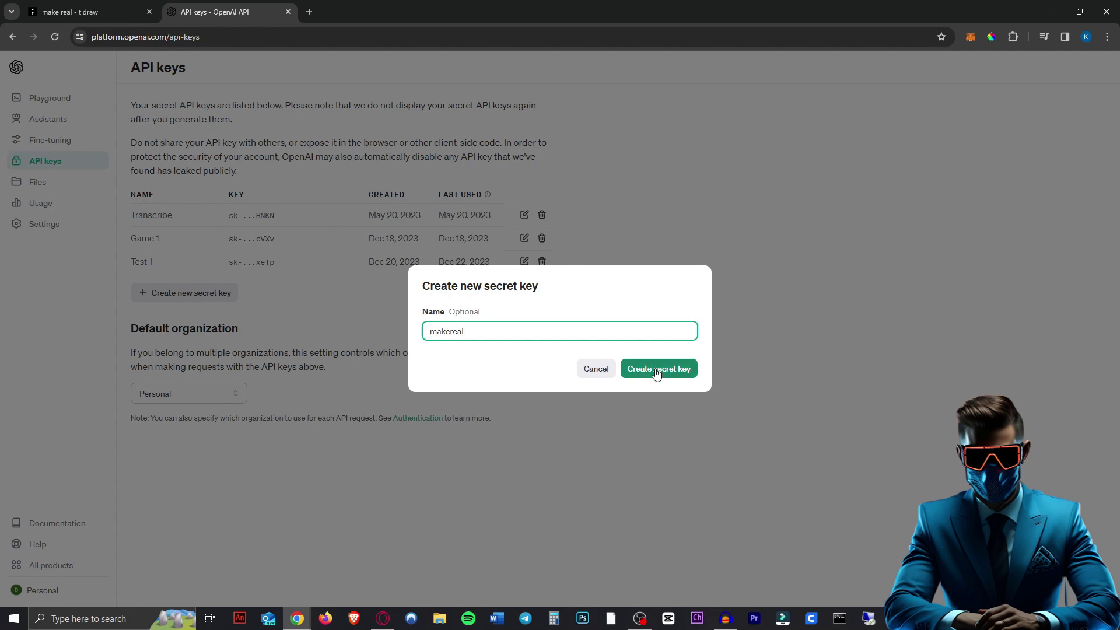
pyautogui.click(657, 374)
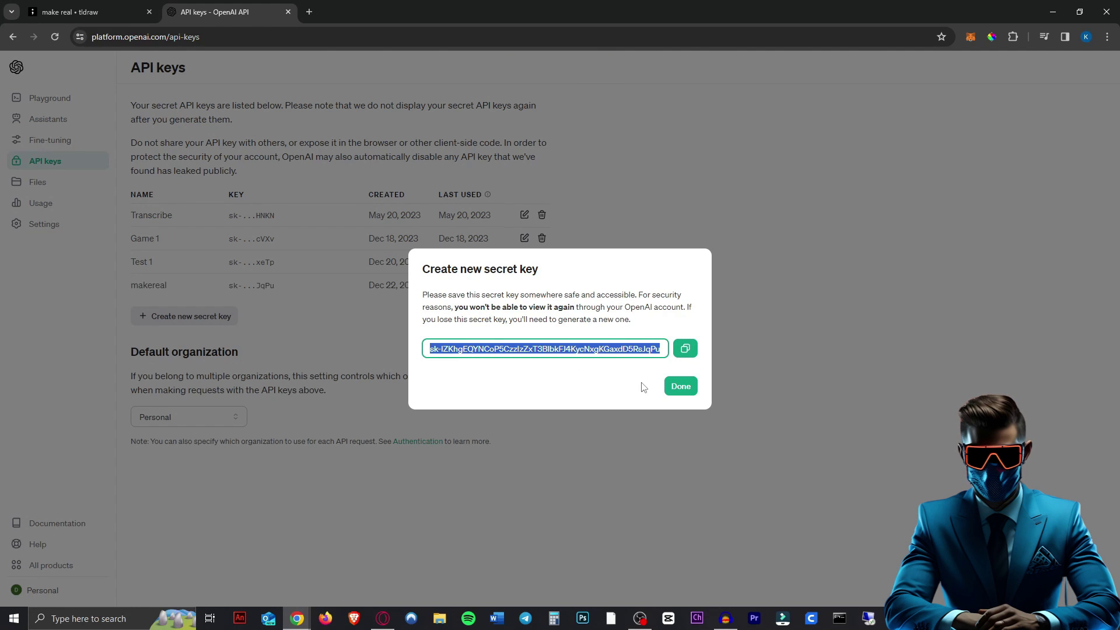
pyautogui.moveTo(454, 306); pyautogui.dragTo(574, 307)
pyautogui.click(686, 349)
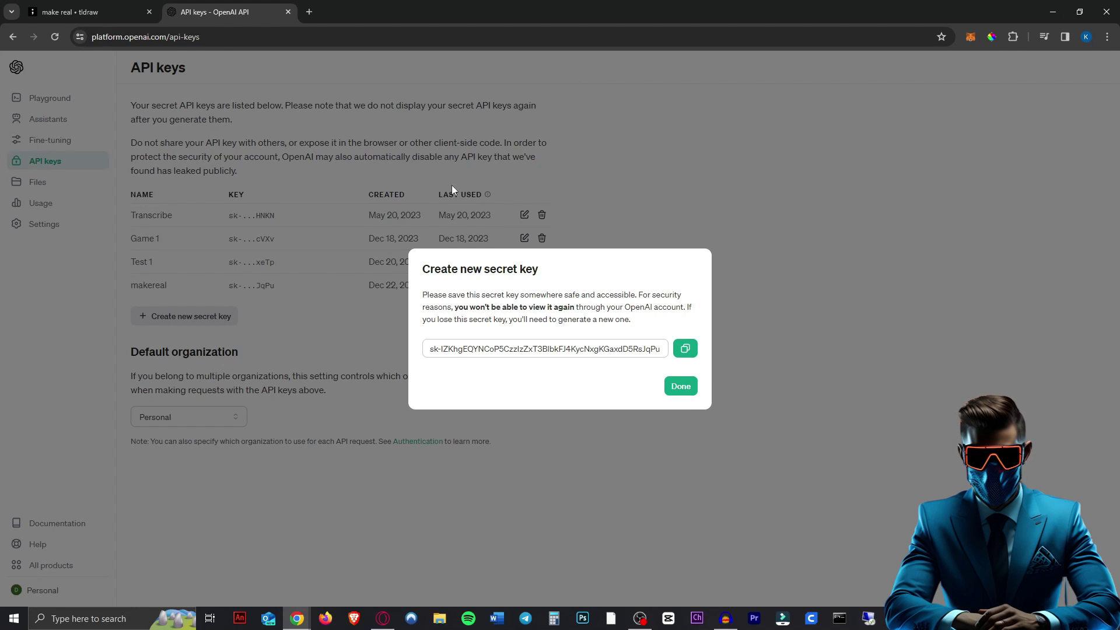
pyautogui.click(680, 385)
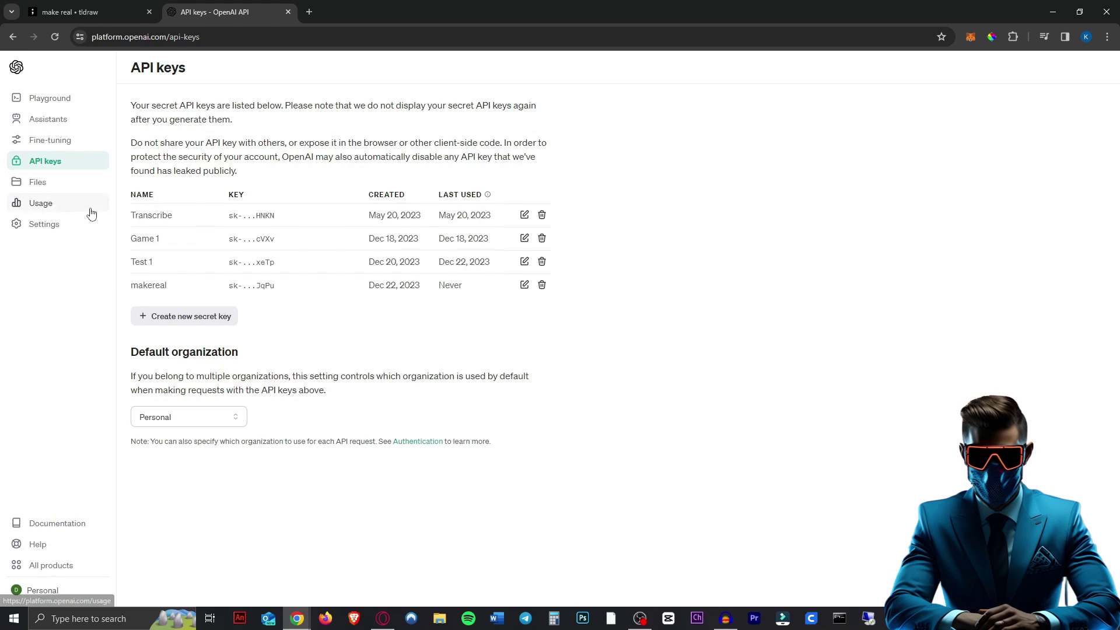
# Step: Review the $0.38 monthly usage and $4.61 credit balance, then close the OpenAI tab
pyautogui.click(65, 211)
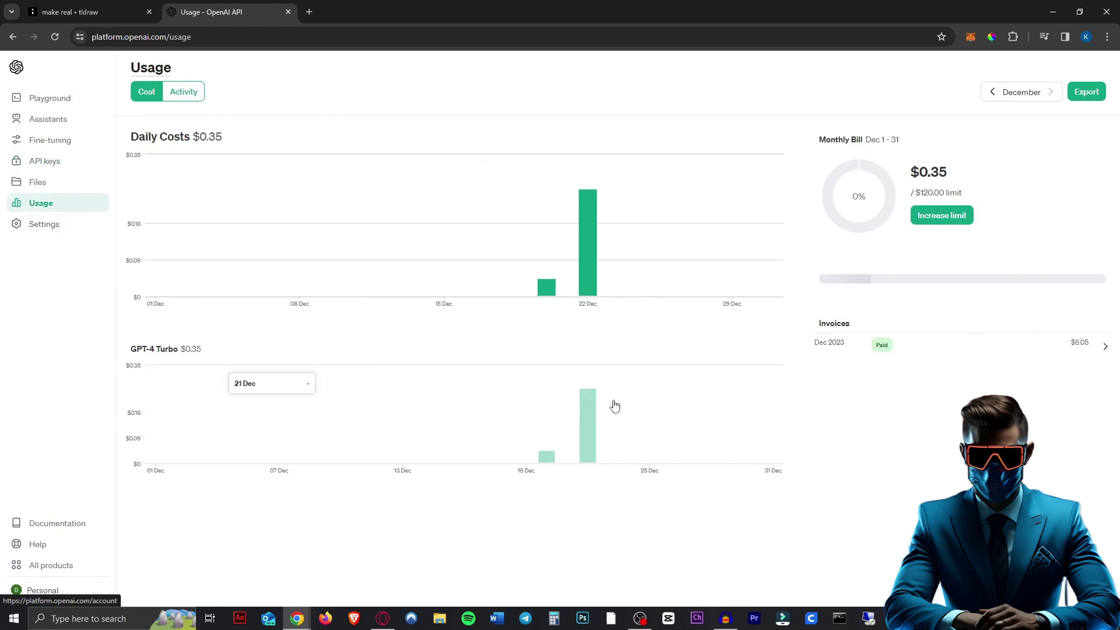
pyautogui.doubleClick(929, 172)
pyautogui.click(736, 222)
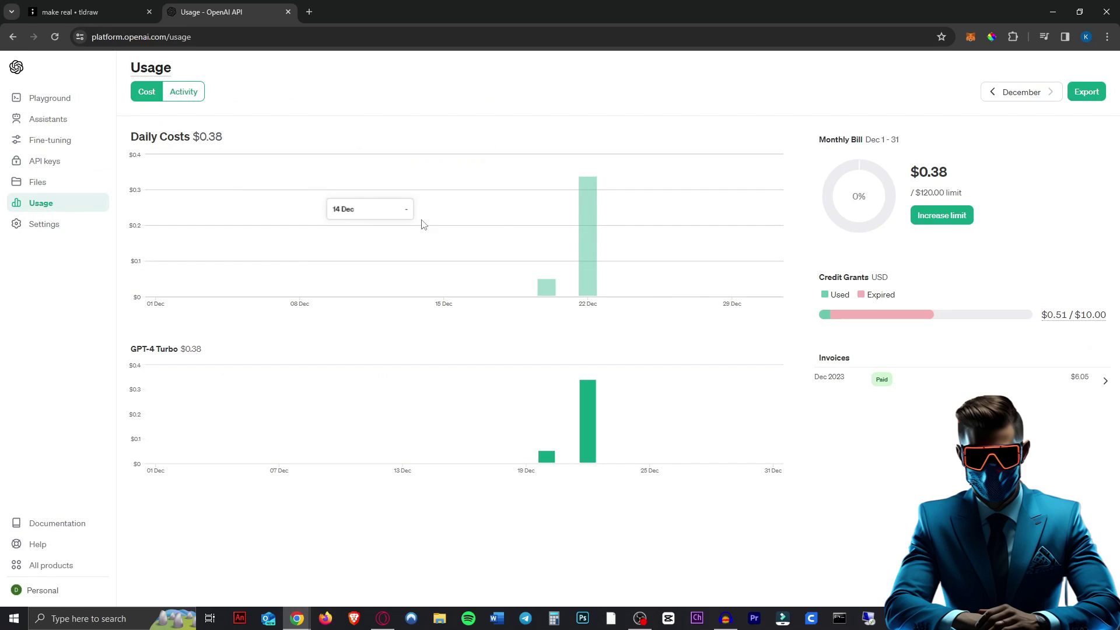
pyautogui.click(68, 229)
pyautogui.click(53, 307)
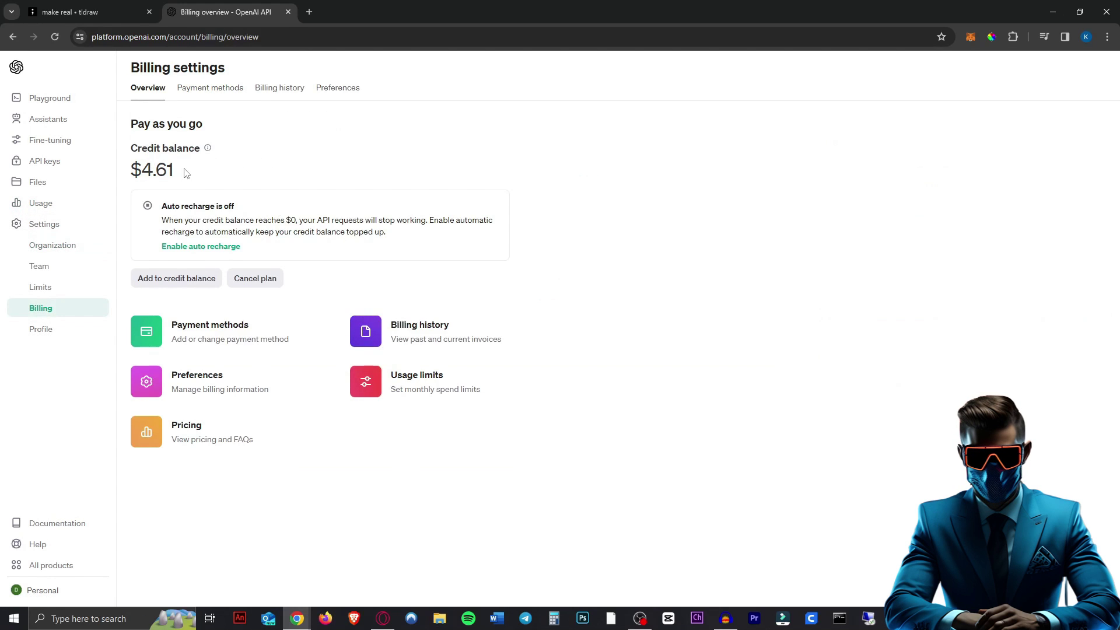
pyautogui.click(288, 13)
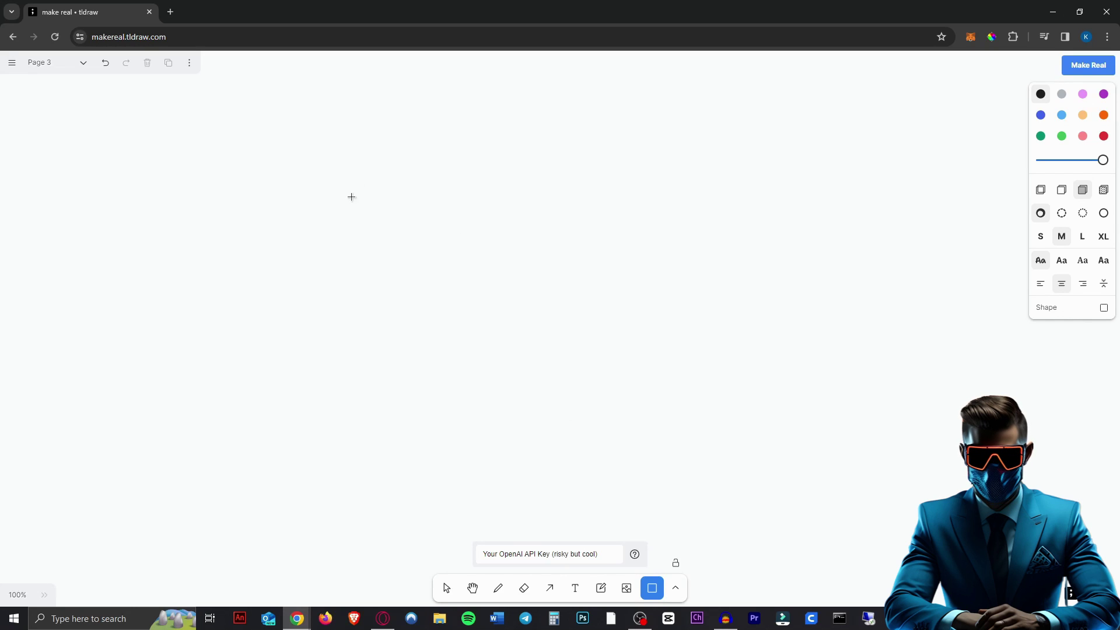
# Step: Draw a large frame holding a thin slider bar with a solid dark green round knob
pyautogui.moveTo(377, 129); pyautogui.dragTo(809, 489)
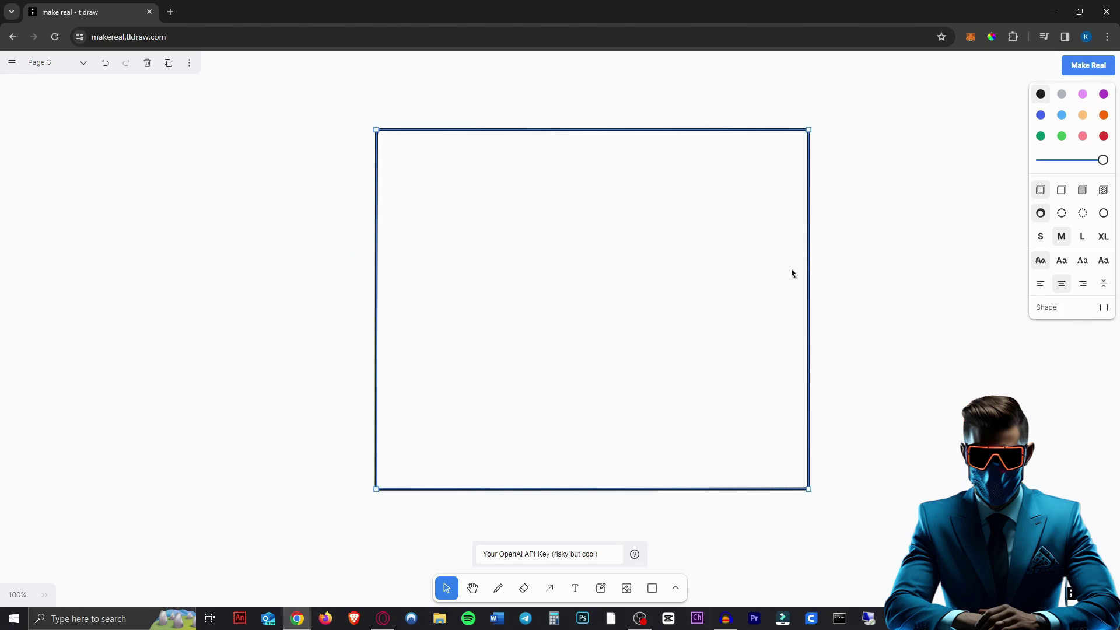
pyautogui.press('r')
pyautogui.moveTo(425, 177); pyautogui.dragTo(688, 194)
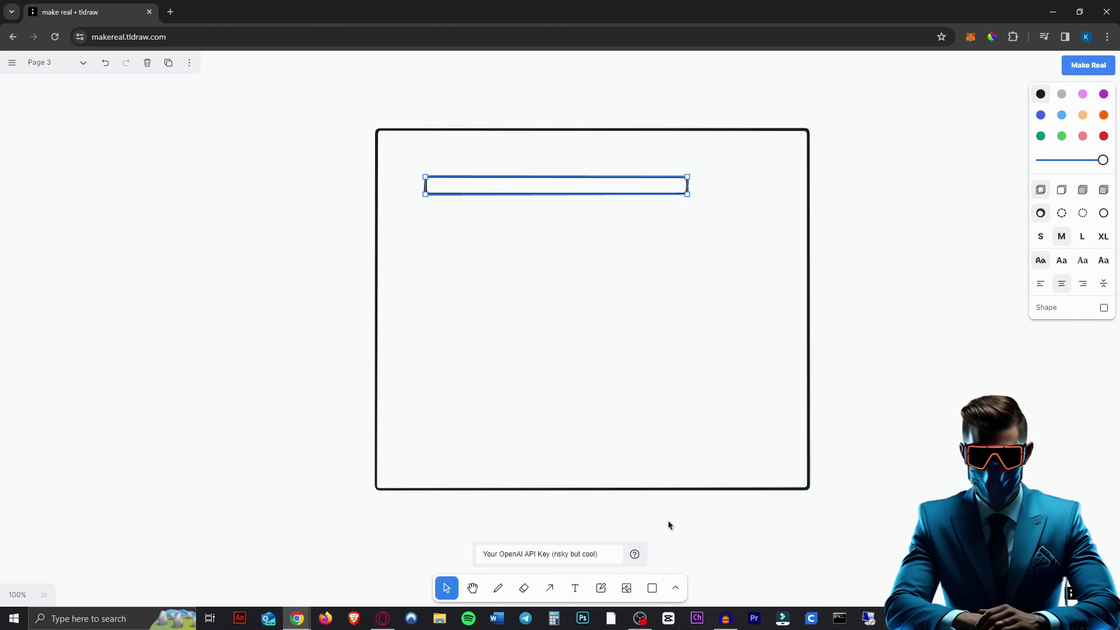
pyautogui.click(659, 591)
pyautogui.click(665, 475)
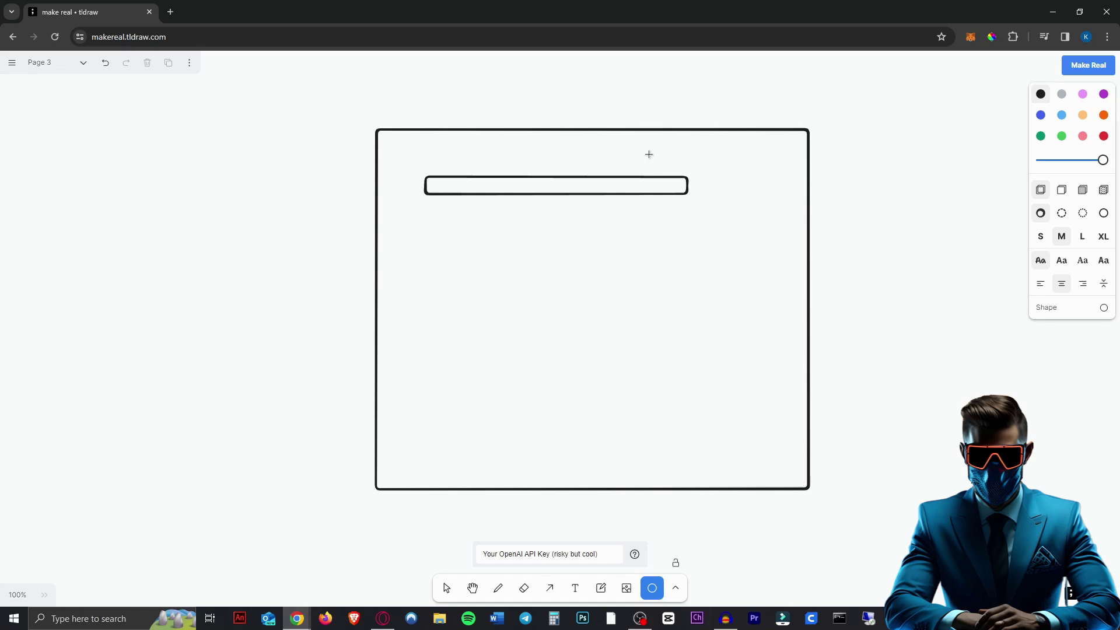
pyautogui.moveTo(656, 160); pyautogui.dragTo(606, 210)
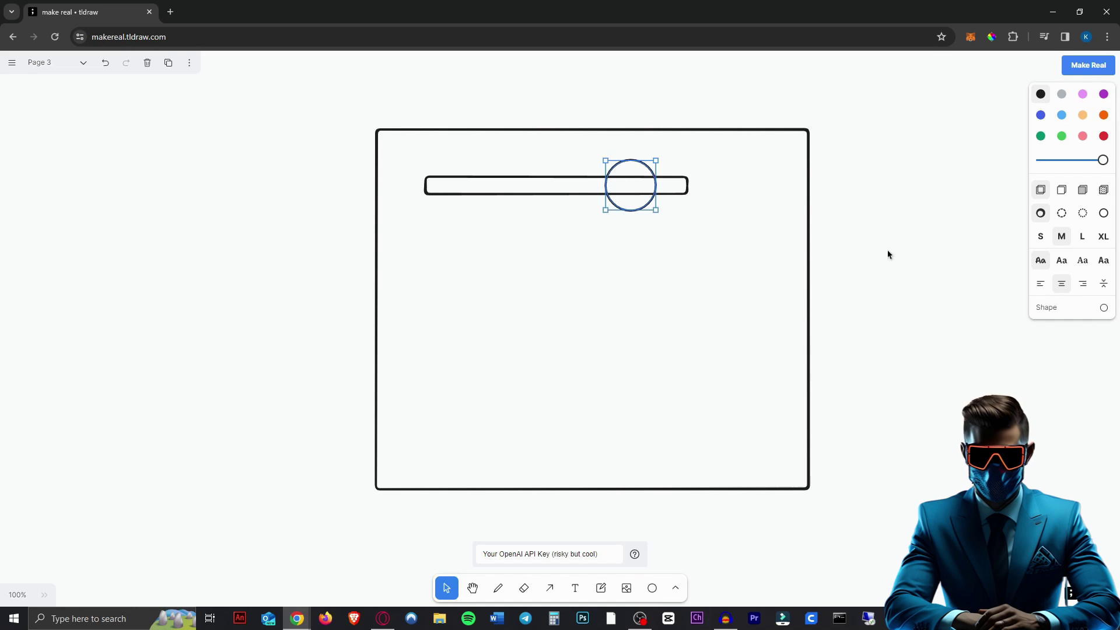
pyautogui.click(1082, 190)
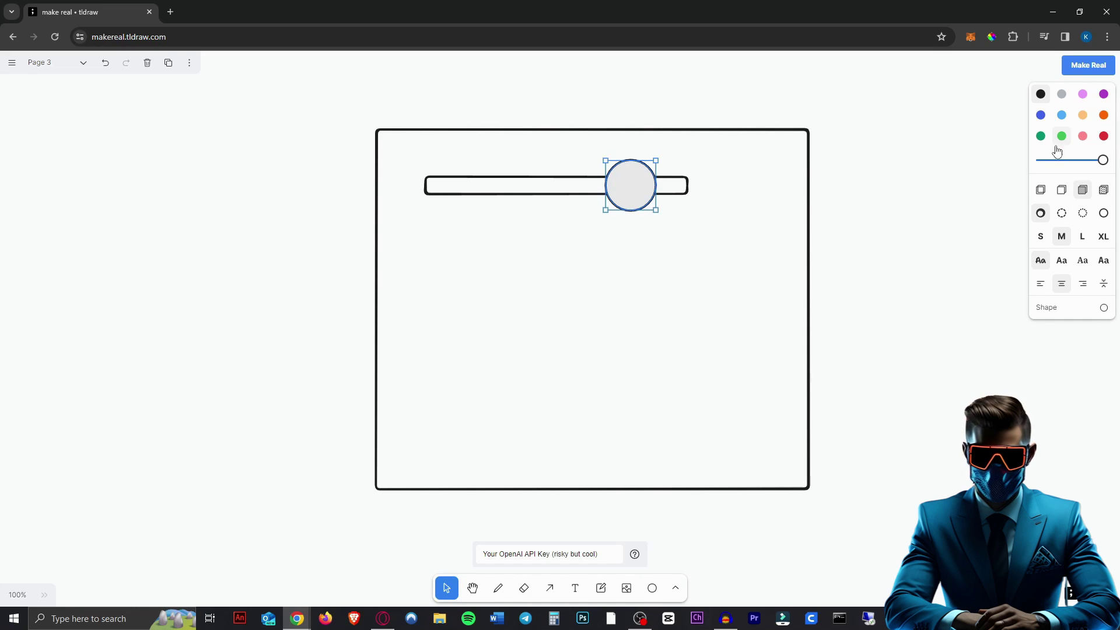
pyautogui.click(1041, 135)
# Step: Label the slider 'rotate x'
pyautogui.press('t')
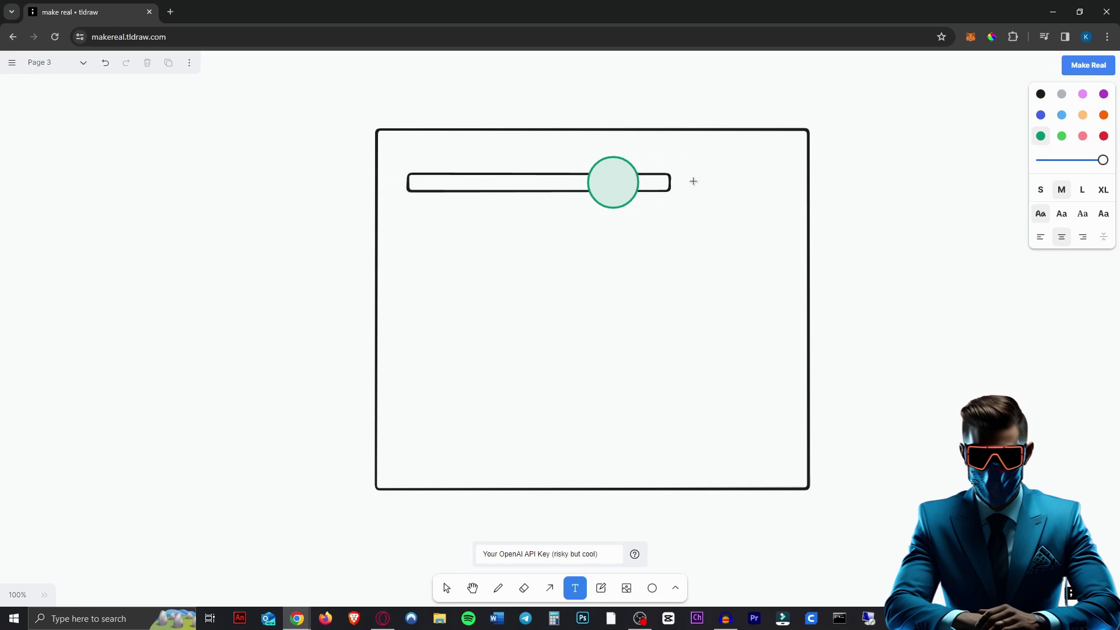
pyautogui.click(693, 182)
pyautogui.write('rotate x')
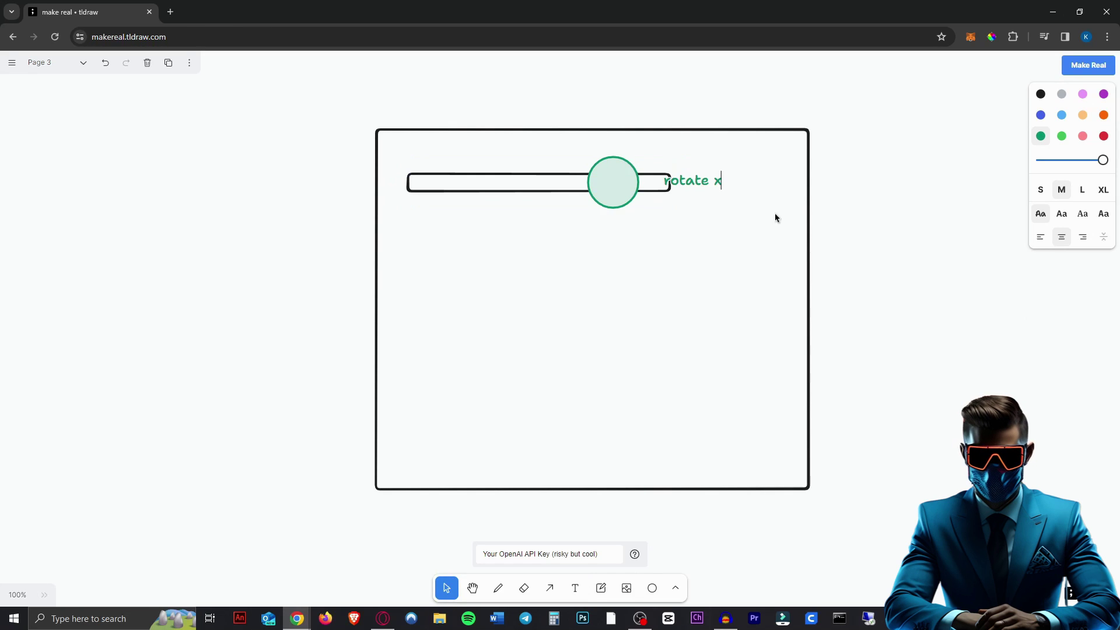
pyautogui.press('Escape')
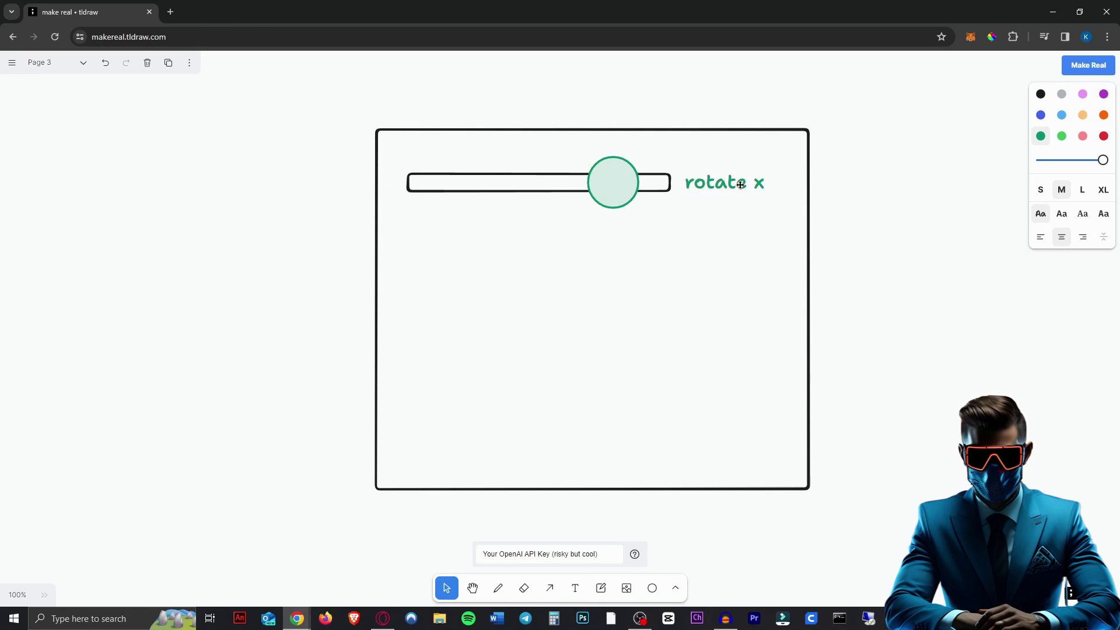
# Step: Duplicate the slider group and enlarge the frame to fit the copies
pyautogui.moveTo(758, 141); pyautogui.dragTo(611, 256)
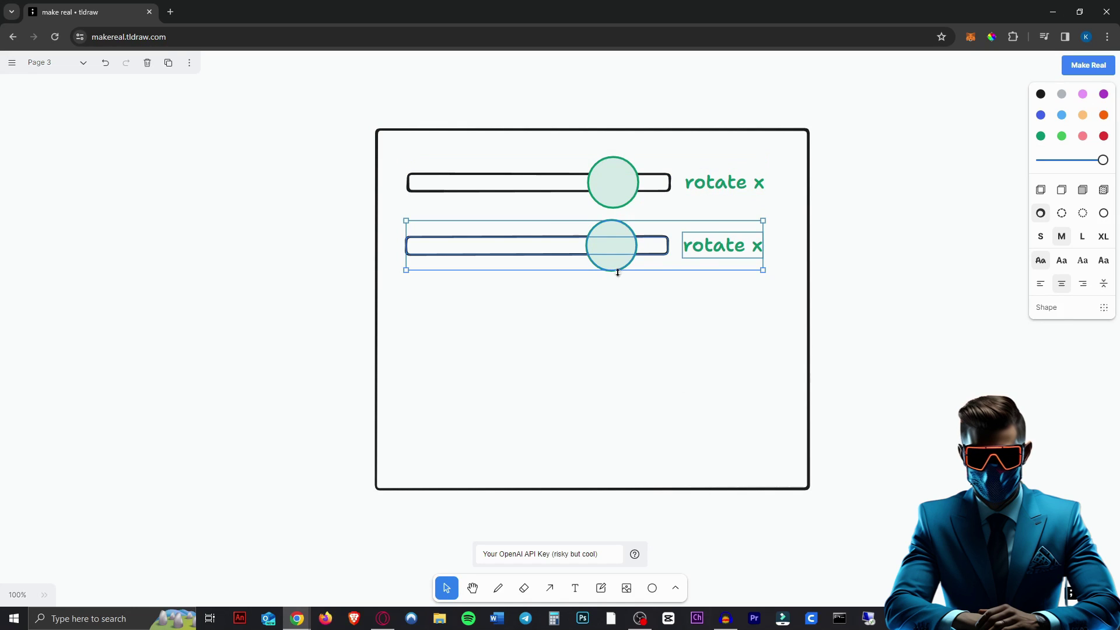
pyautogui.hotkey('ctrl', 'd')
pyautogui.scroll(-2, 758, 379)
pyautogui.moveTo(809, 372); pyautogui.dragTo(882, 501)
pyautogui.scroll(2, 817, 380)
# Step: Rename the duplicated slider labels to 'rotate y' and 'scale'
pyautogui.doubleClick(758, 248)
pyautogui.click(766, 257)
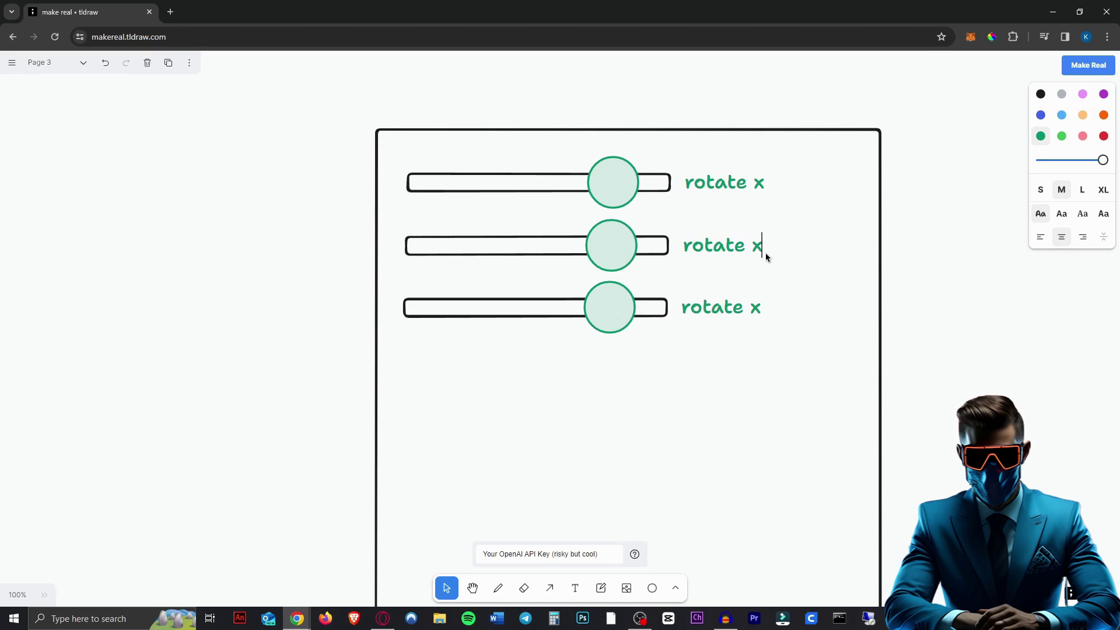
pyautogui.press('BackSpace')
pyautogui.write('y')
pyautogui.click(705, 304)
pyautogui.doubleClick(704, 302)
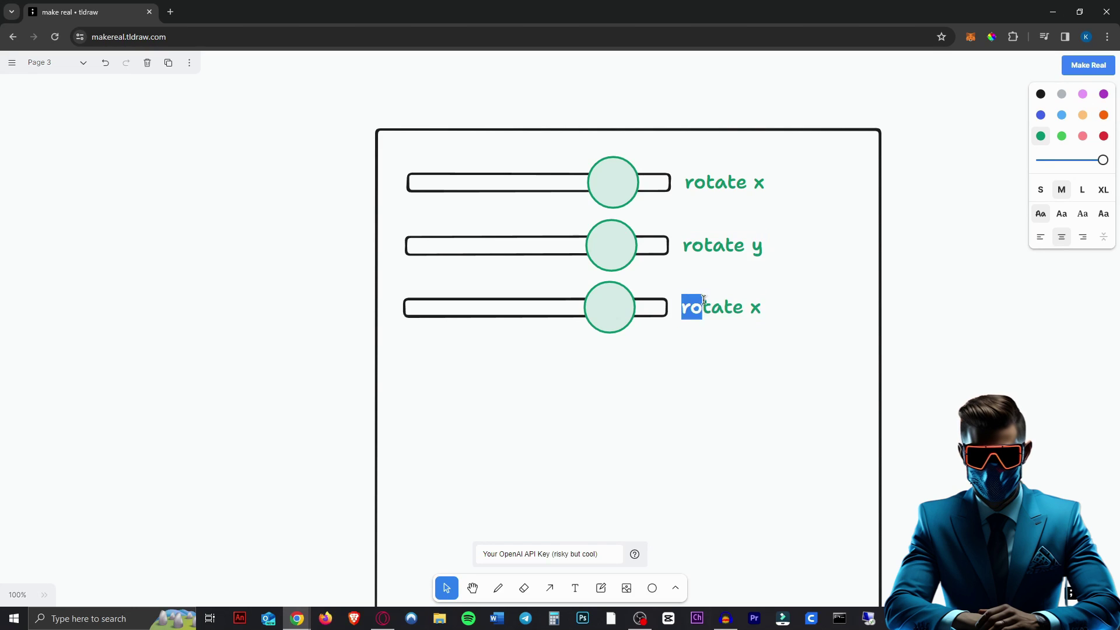
pyautogui.doubleClick(716, 307)
pyautogui.tripleClick(717, 308)
pyautogui.write('sc')
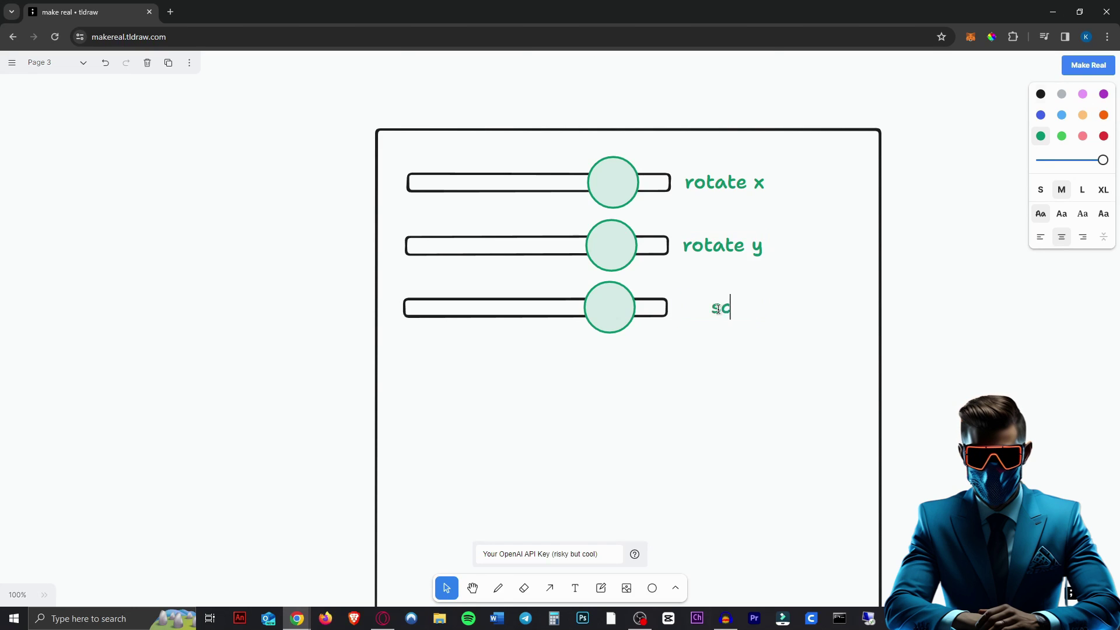
pyautogui.write('ale')
pyautogui.press('Escape')
# Step: Sketch a freehand cube below the sliders and select the whole frame
pyautogui.press('d')
pyautogui.scroll(-3, 353, 318)
pyautogui.moveTo(329, 258)
pyautogui.mouseDown()
pyautogui.moveTo(330, 409)
pyautogui.moveTo(492, 408)
pyautogui.moveTo(495, 267)
pyautogui.moveTo(484, 248)
pyautogui.moveTo(329, 247)
pyautogui.moveTo(327, 258)
pyautogui.moveTo(485, 246)
pyautogui.mouseUp()
pyautogui.moveTo(554, 206); pyautogui.dragTo(546, 374)
pyautogui.press('v')
pyautogui.hotkey('shift', '1')
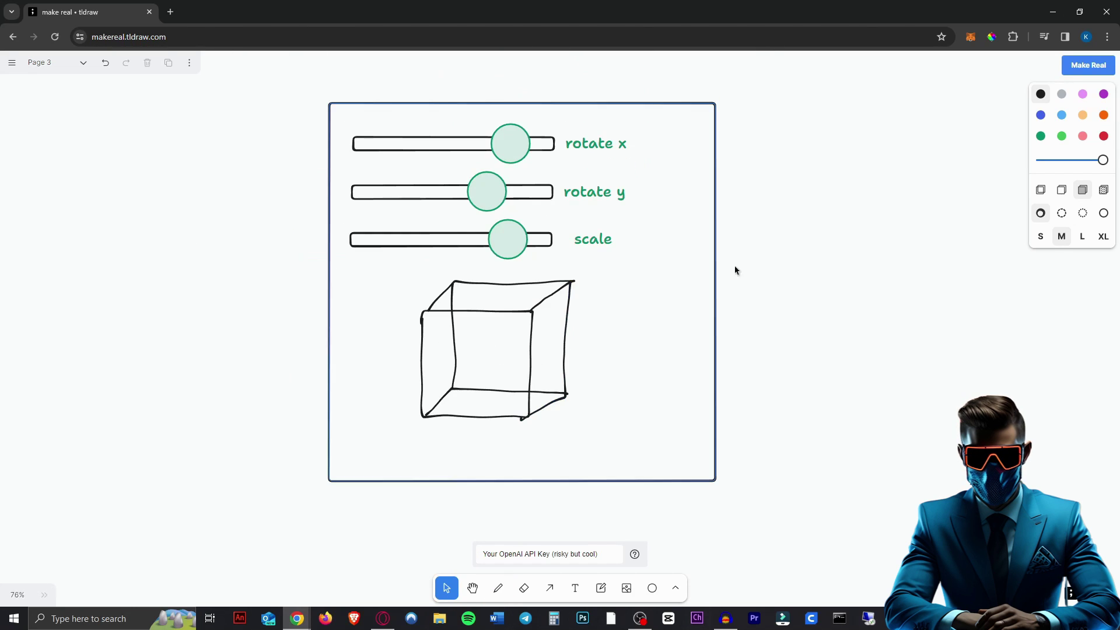
pyautogui.moveTo(822, 78); pyautogui.dragTo(288, 516)
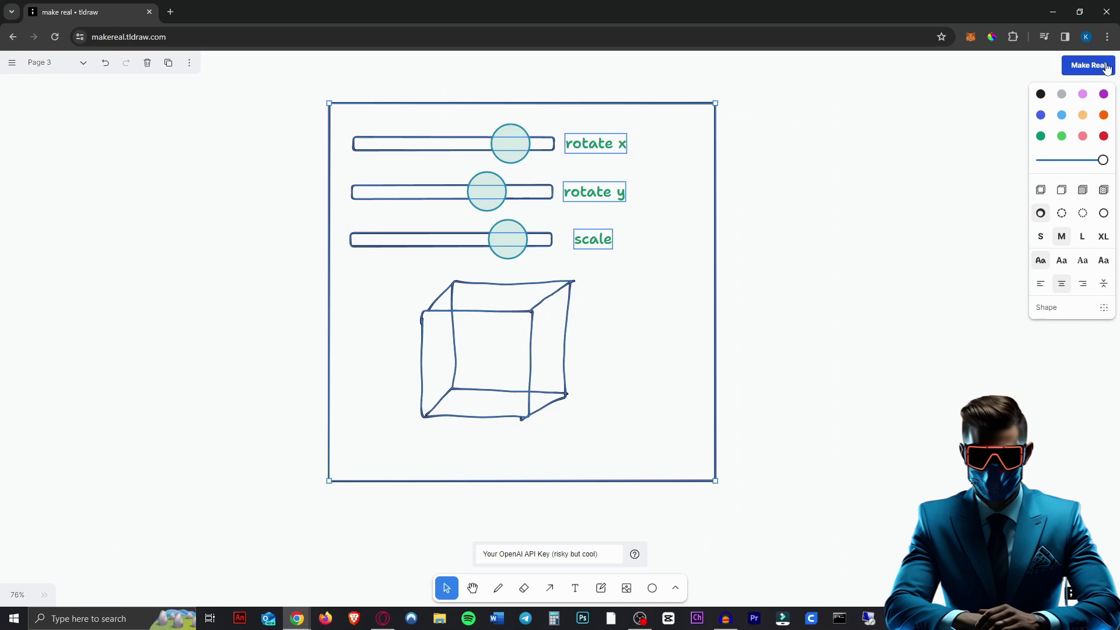
# Step: Generate a working UI from the sketch and enlarge the resulting preview
pyautogui.click(1089, 65)
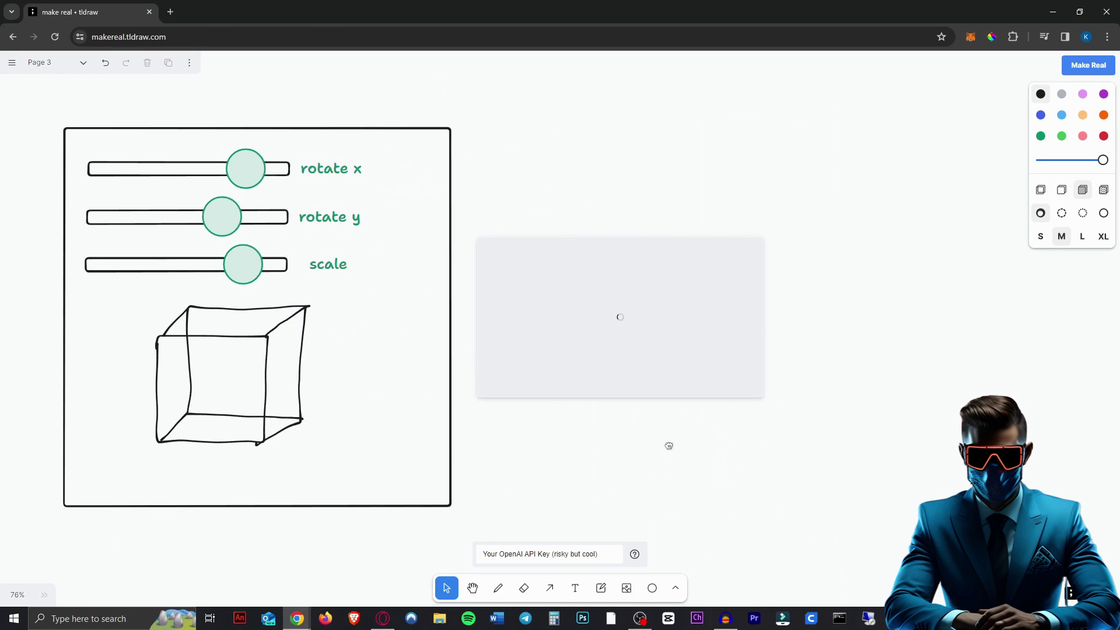
pyautogui.click(722, 521)
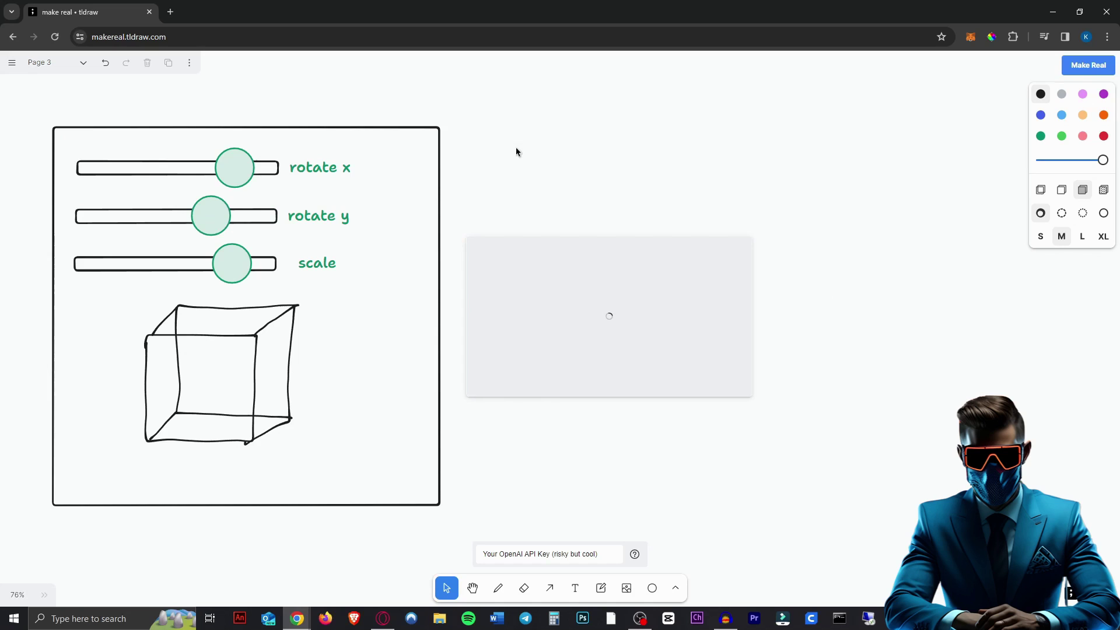
pyautogui.click(741, 395)
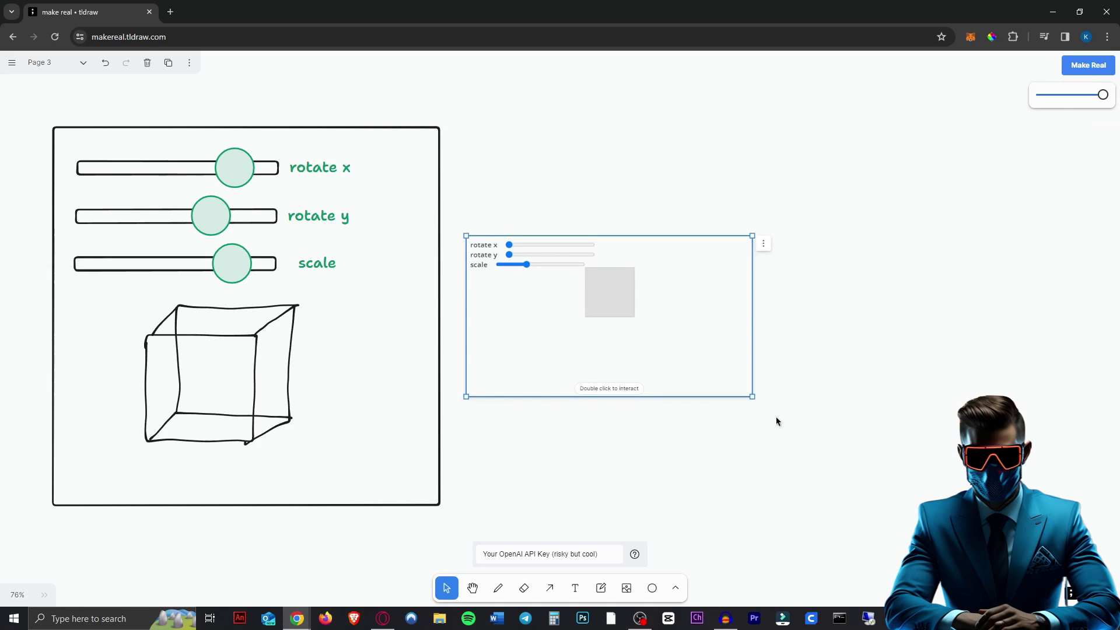
pyautogui.moveTo(753, 399); pyautogui.dragTo(866, 493)
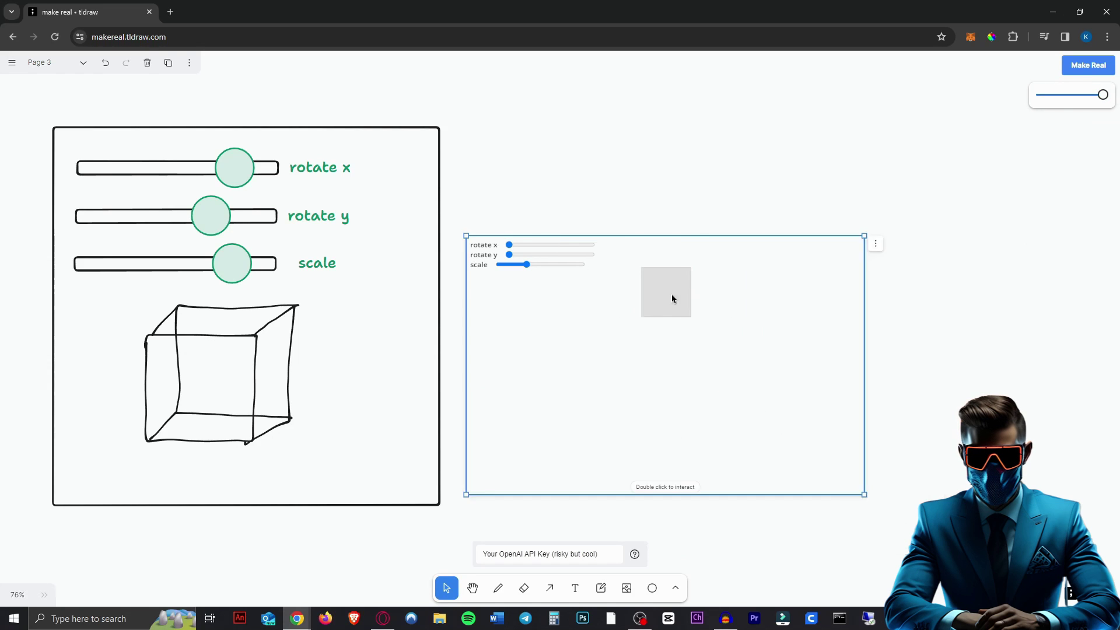
pyautogui.scroll(10, 729, 363)
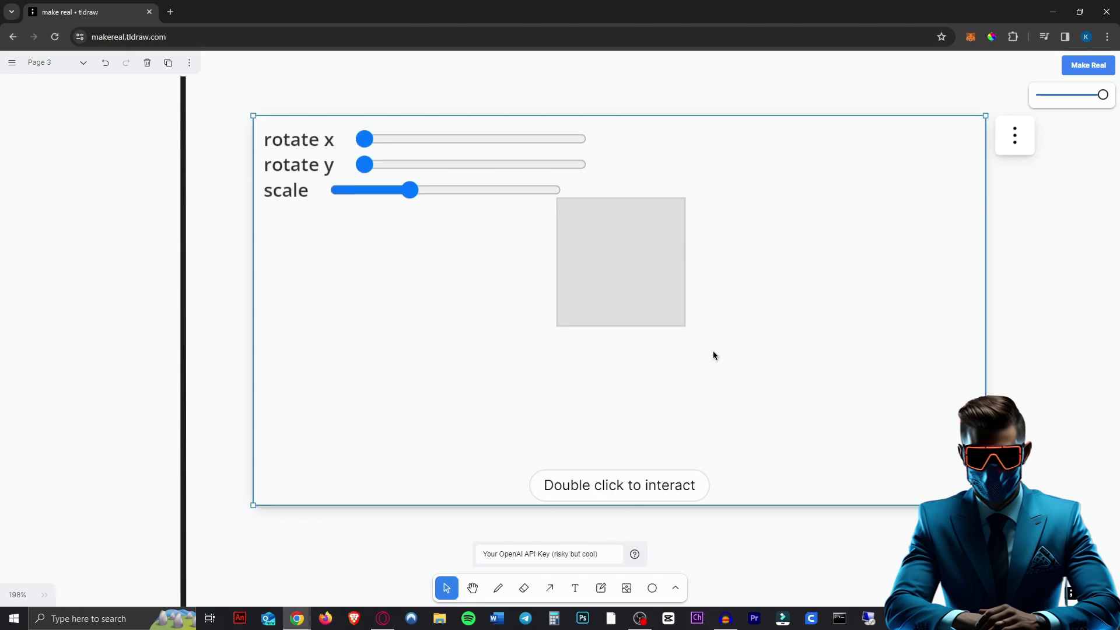
# Step: Try the preview's scale and rotation sliders, then copy its HTML code
pyautogui.doubleClick(715, 370)
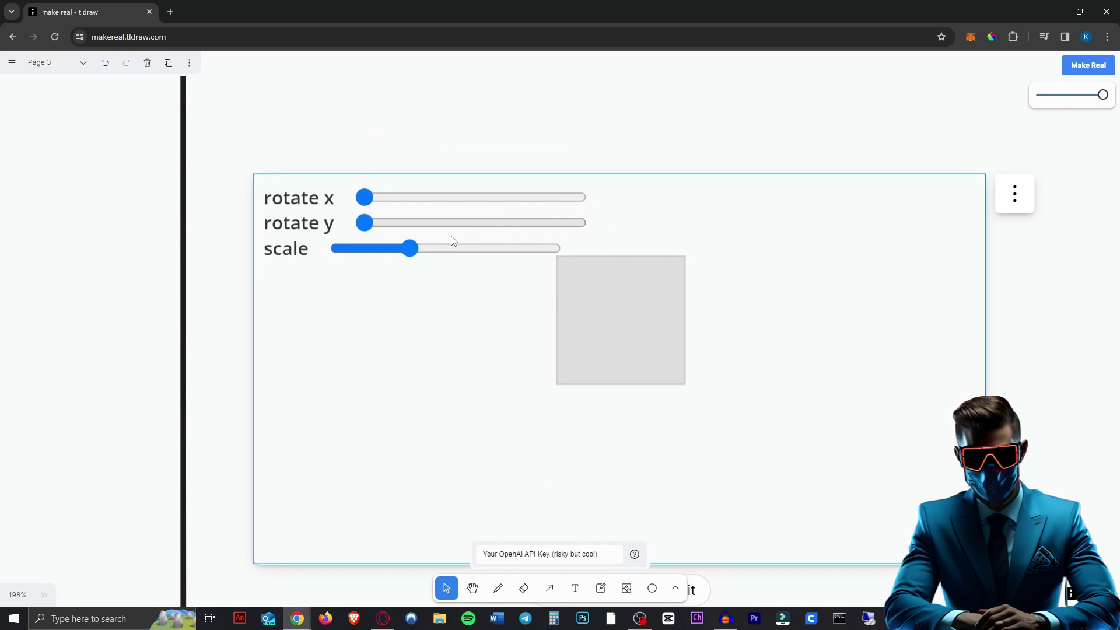
pyautogui.moveTo(410, 248); pyautogui.dragTo(363, 198)
pyautogui.click(483, 198)
pyautogui.moveTo(502, 223); pyautogui.dragTo(448, 215)
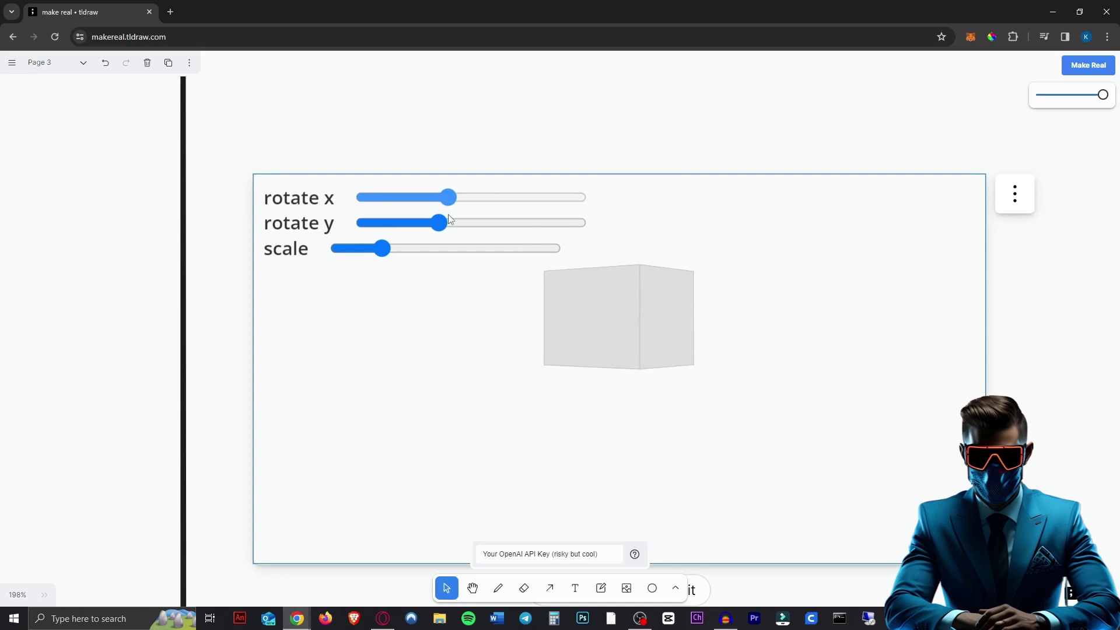
pyautogui.click(1027, 199)
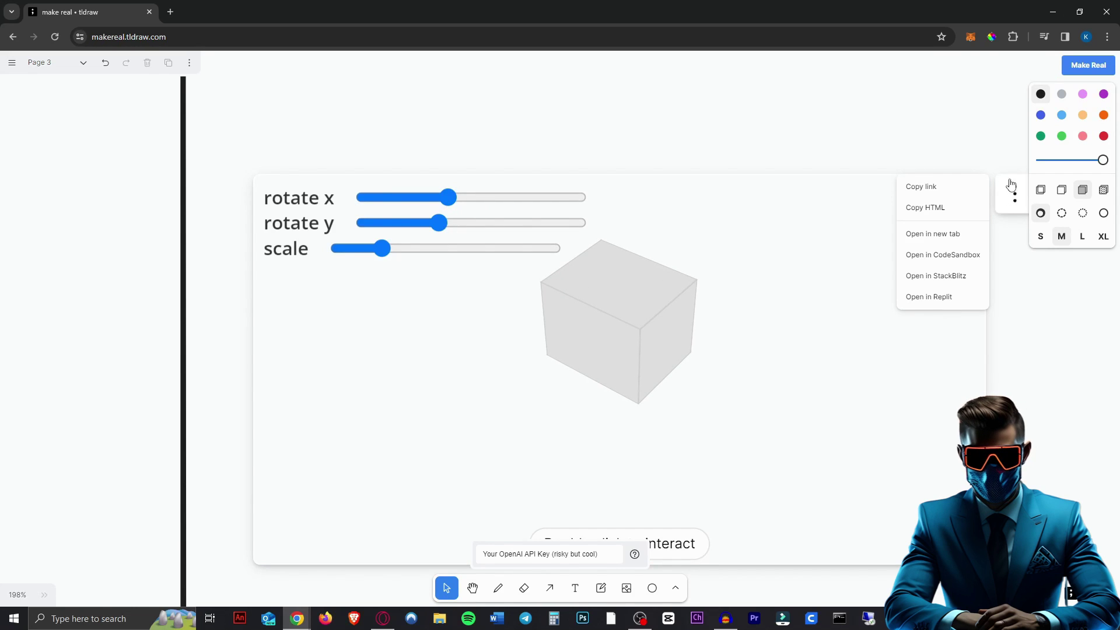
pyautogui.click(949, 212)
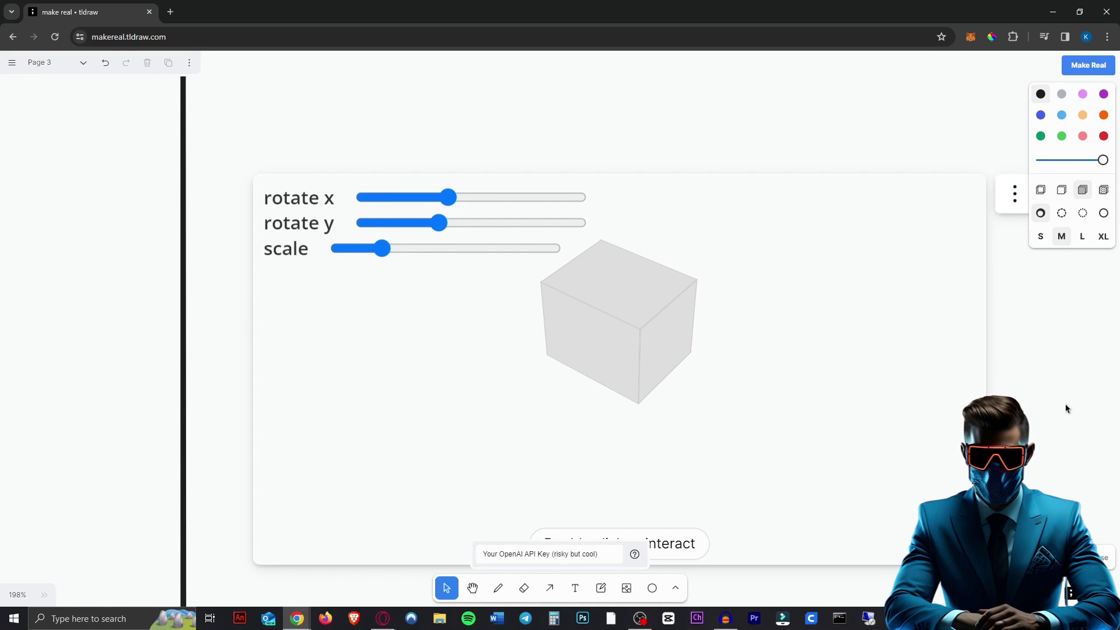
pyautogui.scroll(-3, 262, 436)
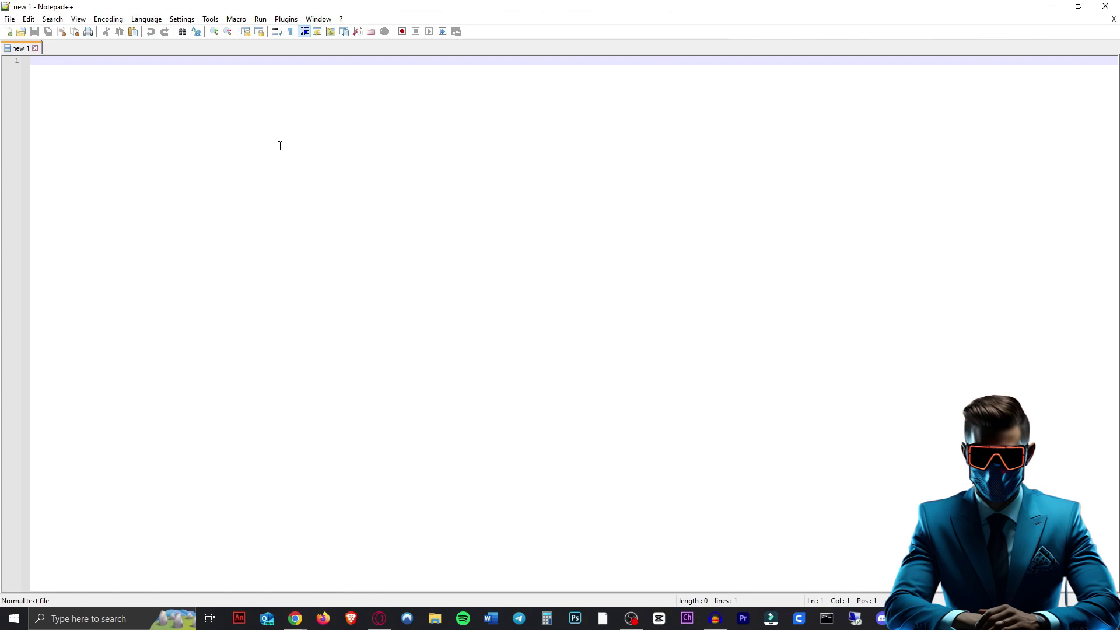
# Step: Paste the copied 3D Object Controller HTML into the new 1 document
pyautogui.hotkey('ctrl', 'v')
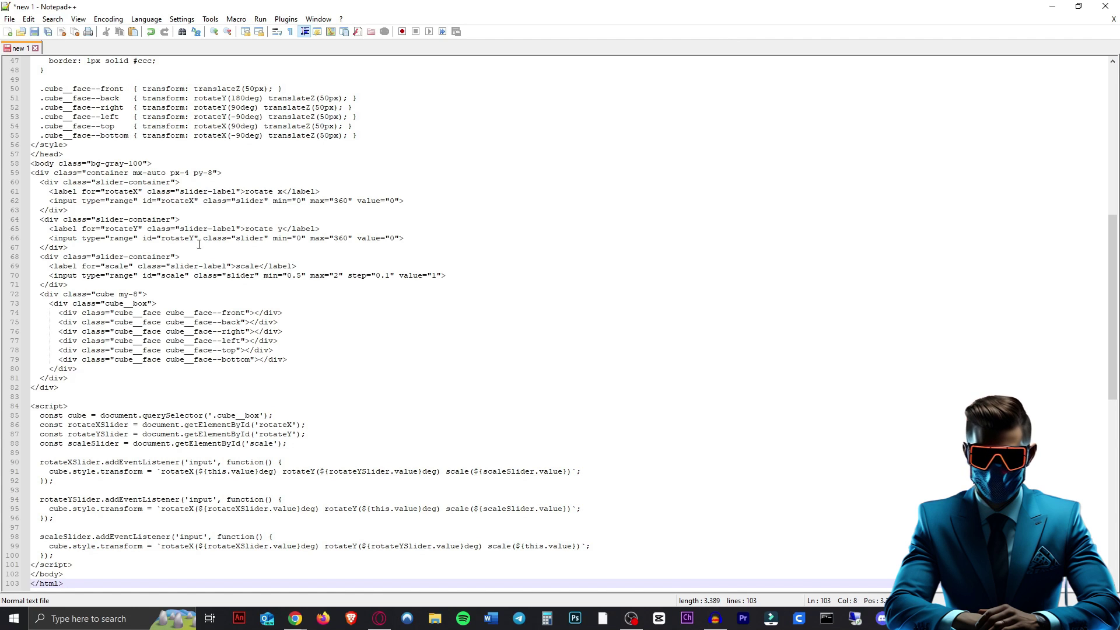
pyautogui.scroll(15, 367, 354)
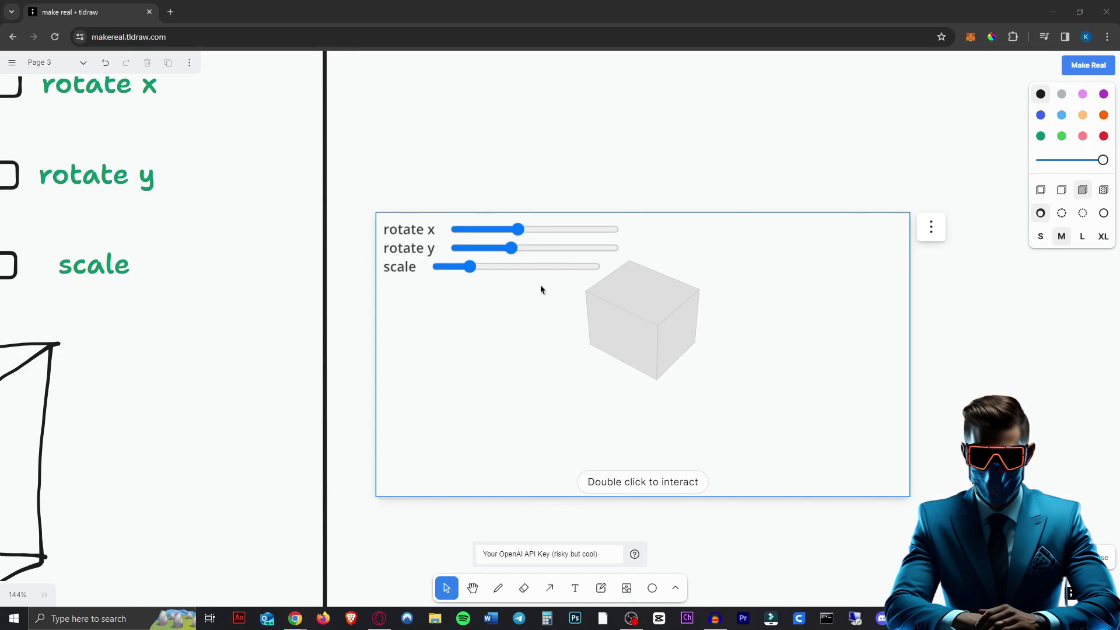
pyautogui.scroll(-5, 500, 280)
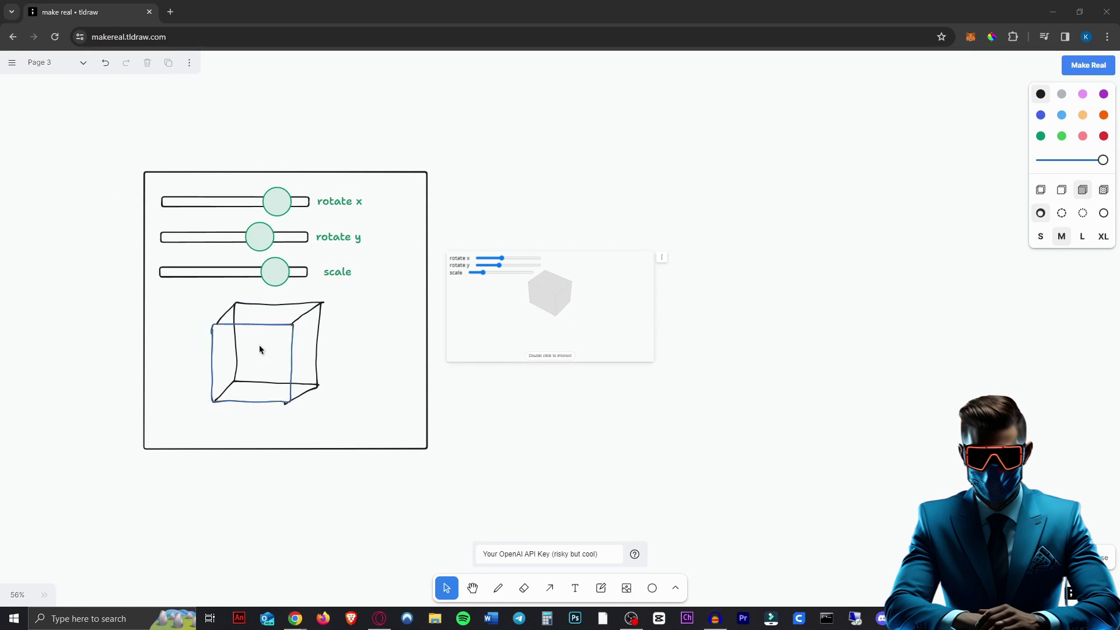
# Step: Change the cube face background on line 46 from #ddd to red
pyautogui.hotkey('alt', 'Tab')
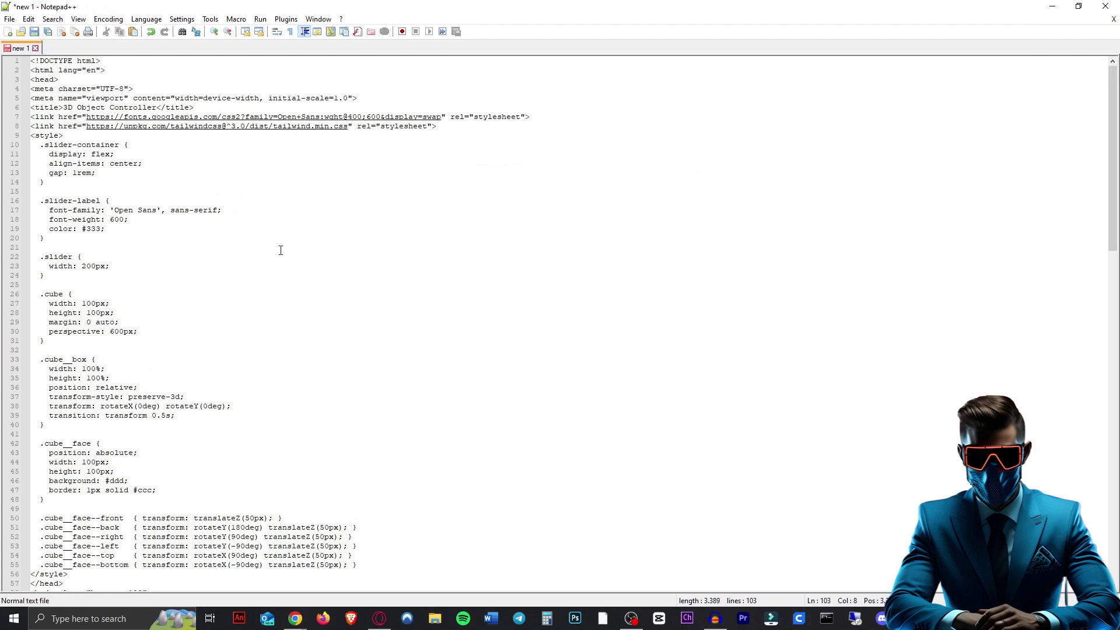
pyautogui.scroll(3, 108, 215)
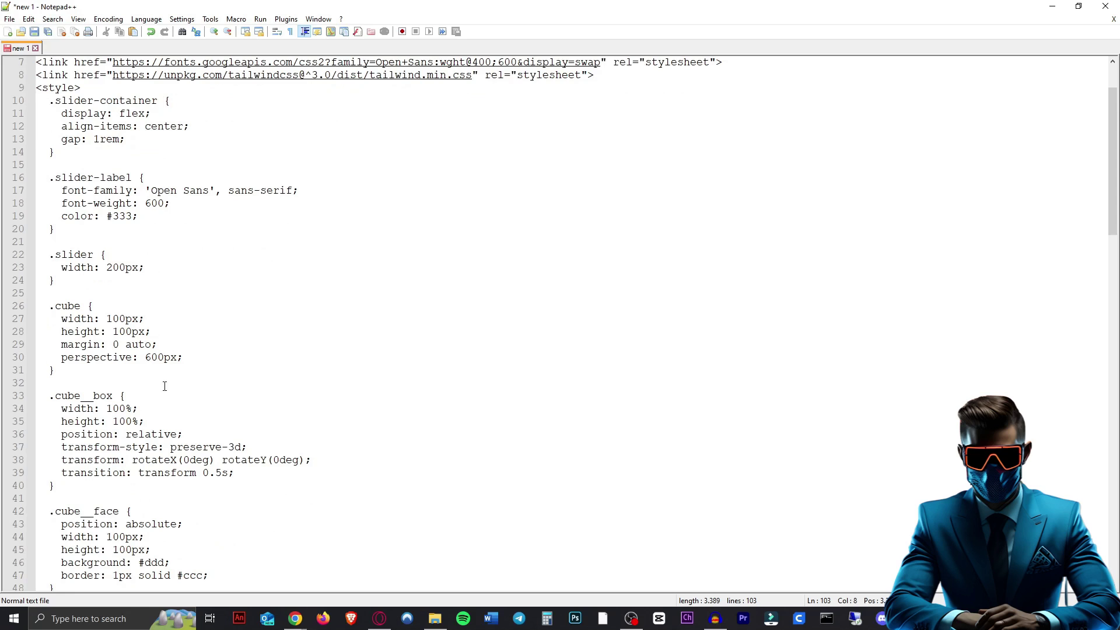
pyautogui.scroll(-2, 201, 439)
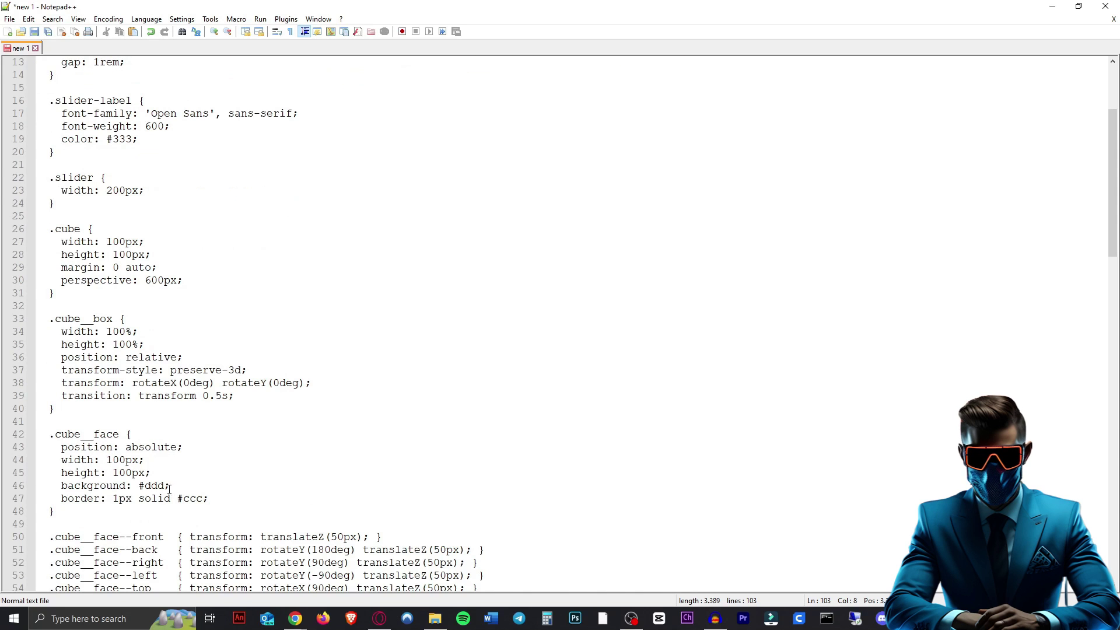
pyautogui.moveTo(165, 485); pyautogui.dragTo(138, 486)
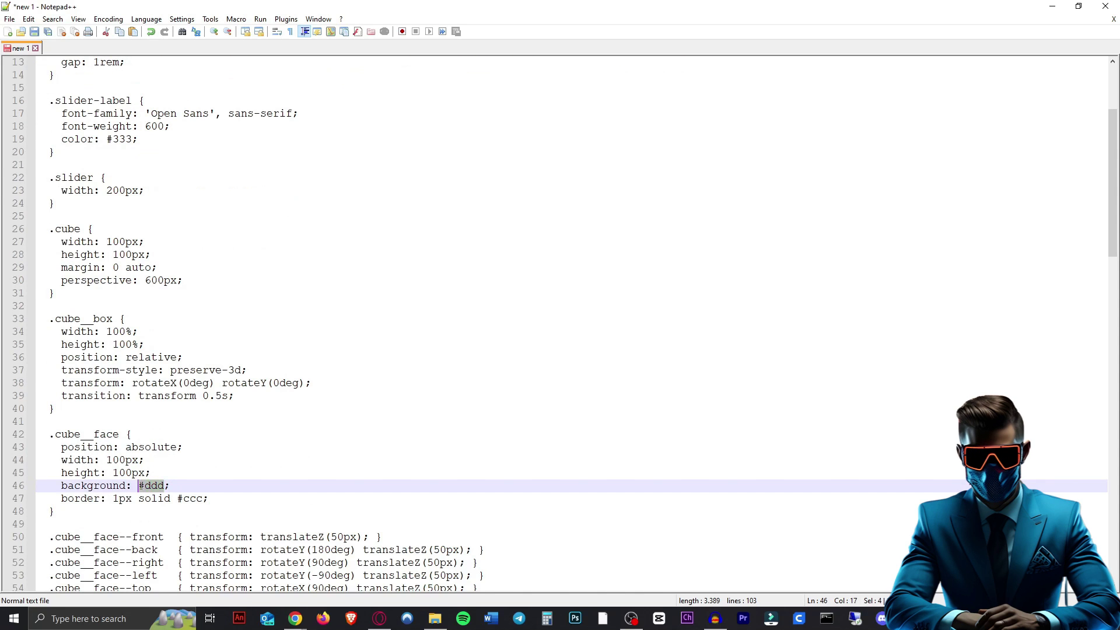
pyautogui.write('red')
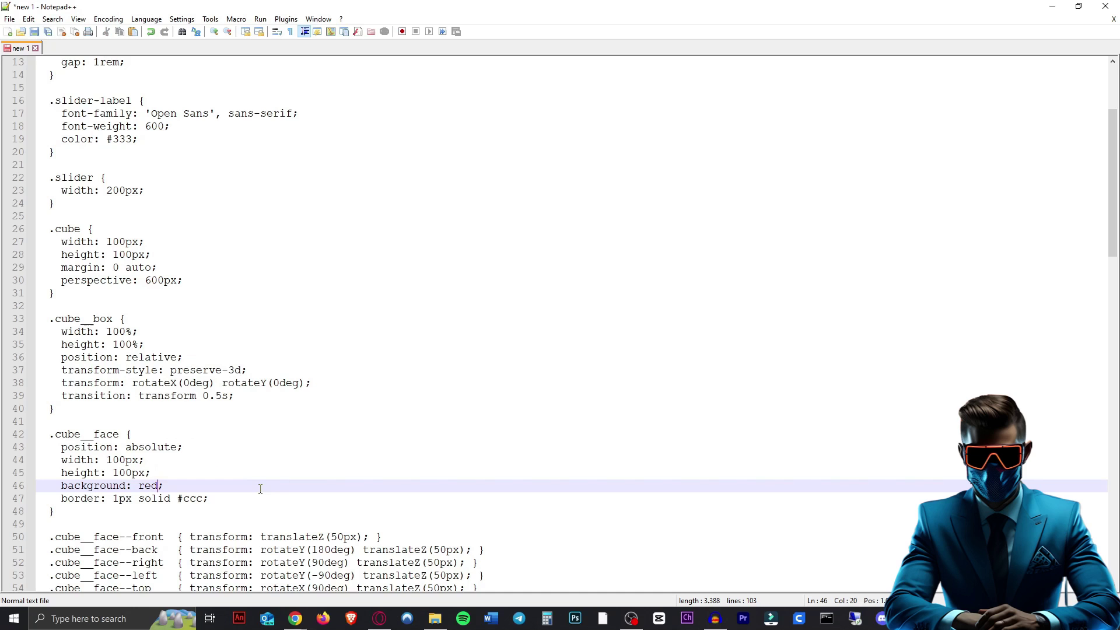
# Step: Save the code as 'game 2.html' with Save as type set to All types (*.*)
pyautogui.click(10, 21)
pyautogui.click(59, 122)
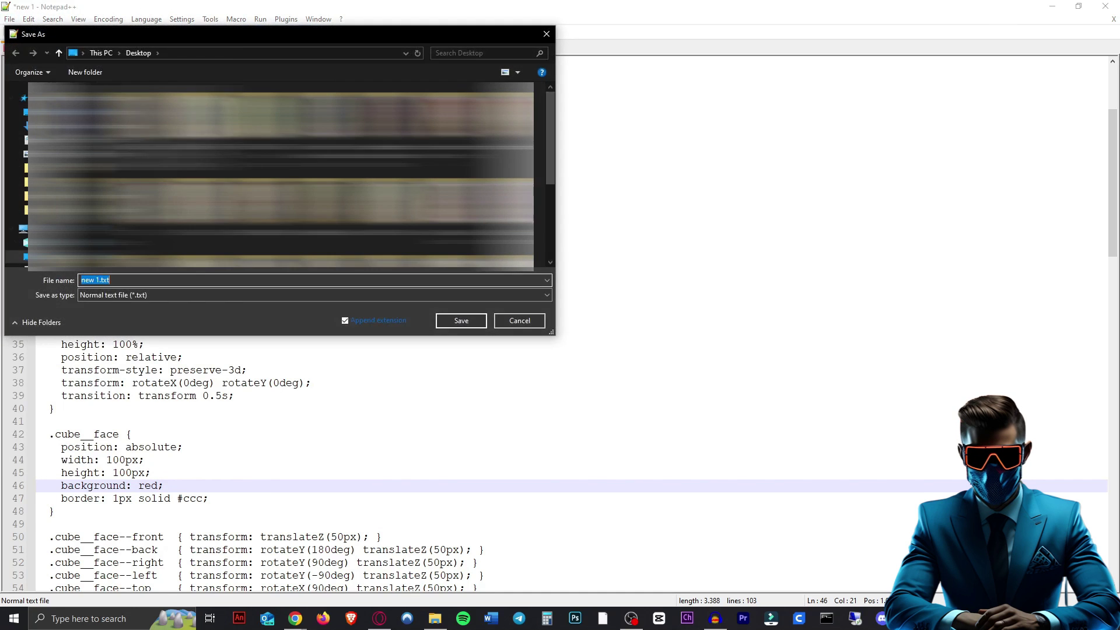
pyautogui.write('game')
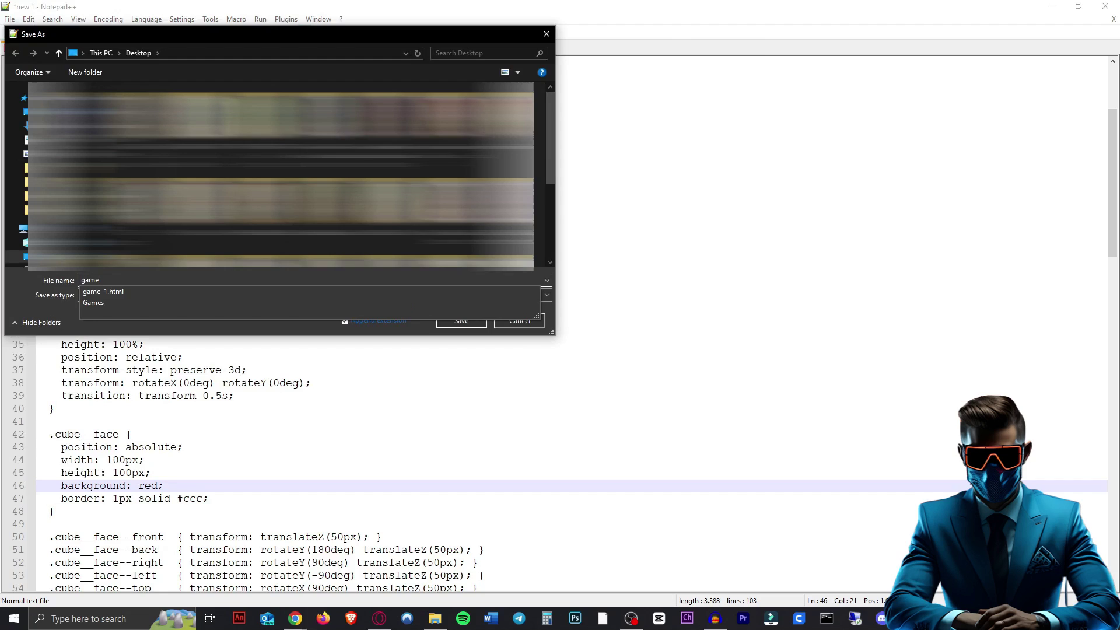
pyautogui.write(' 2')
pyautogui.write('.html')
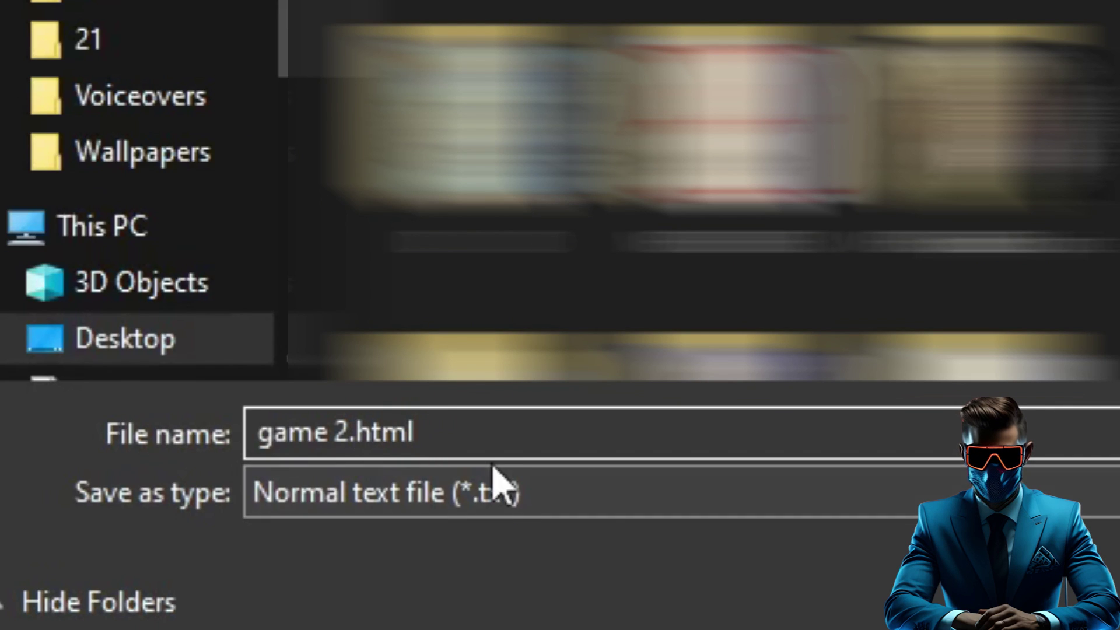
pyautogui.click(401, 509)
pyautogui.click(382, 545)
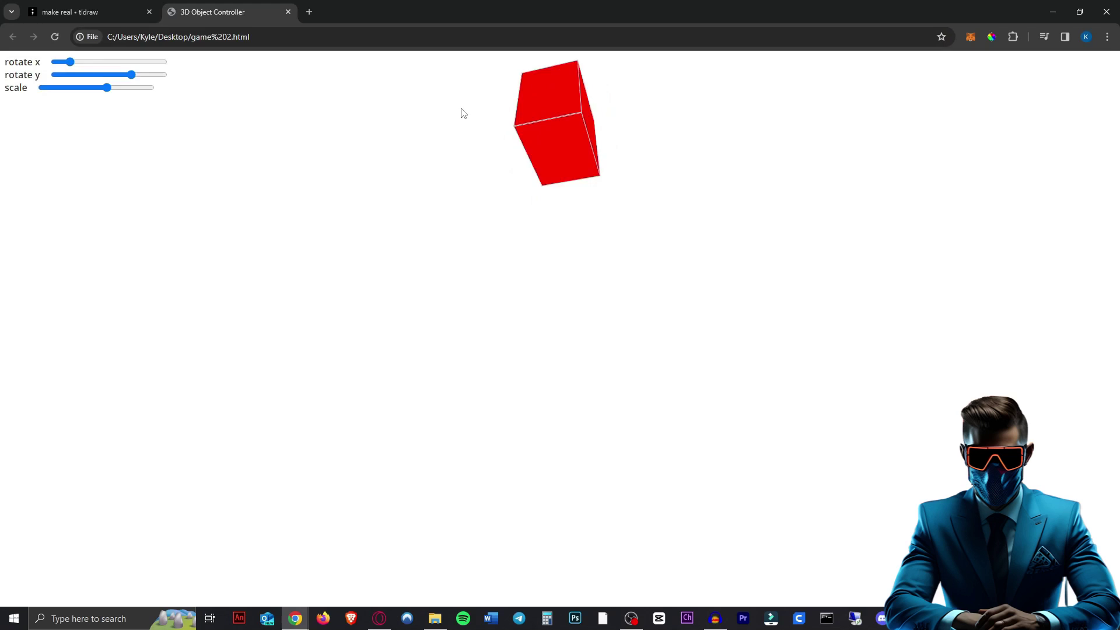
# Step: Close the preview page, clear the canvas, and draw a large empty rectangle as the game area
pyautogui.hotkey('ctrl', 'w')
pyautogui.hotkey('ctrl', 'a')
pyautogui.press('Delete')
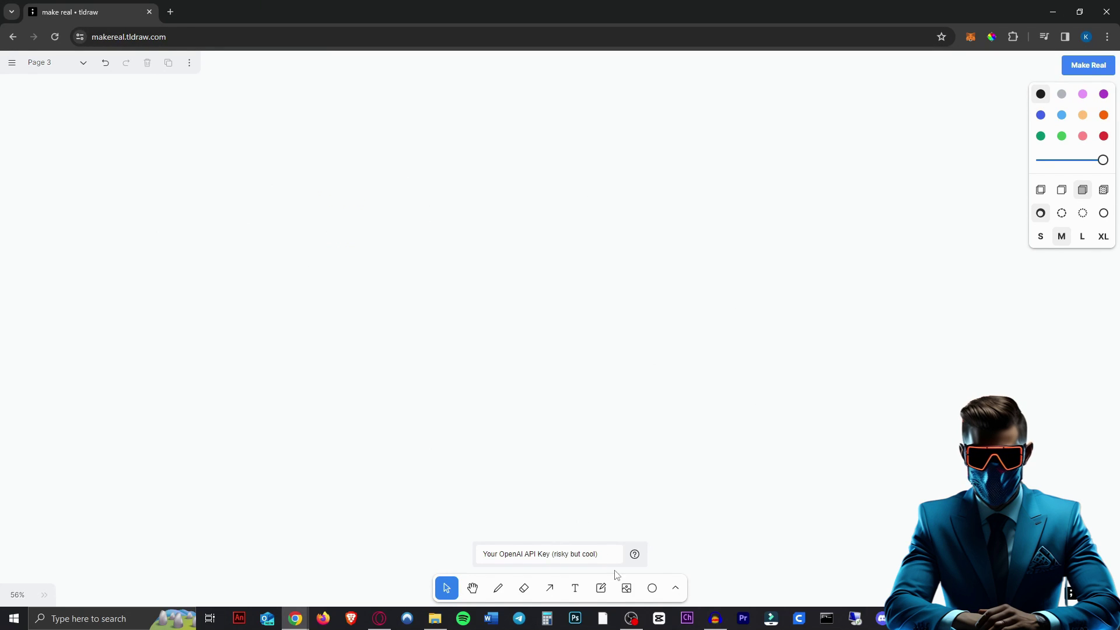
pyautogui.click(653, 589)
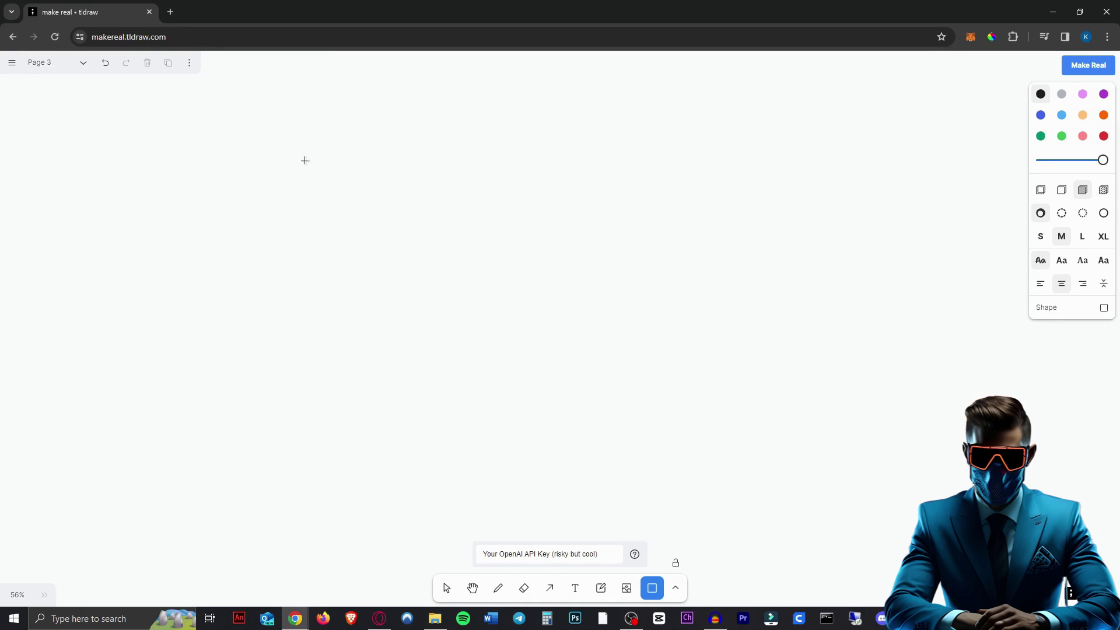
pyautogui.moveTo(303, 160); pyautogui.dragTo(793, 540)
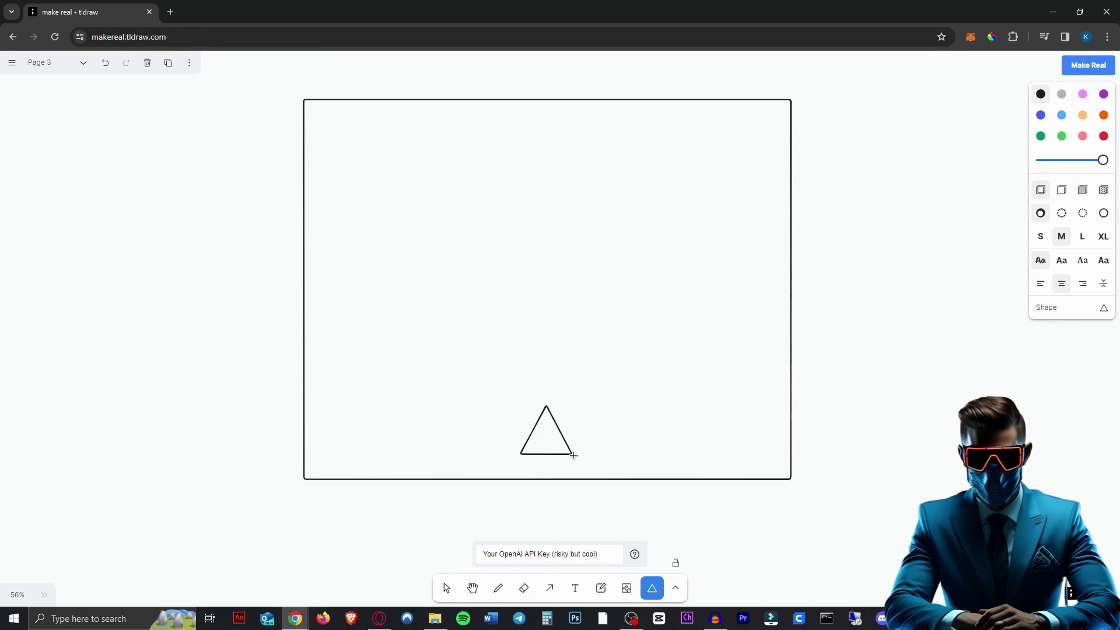
pyautogui.moveTo(573, 454); pyautogui.dragTo(574, 455)
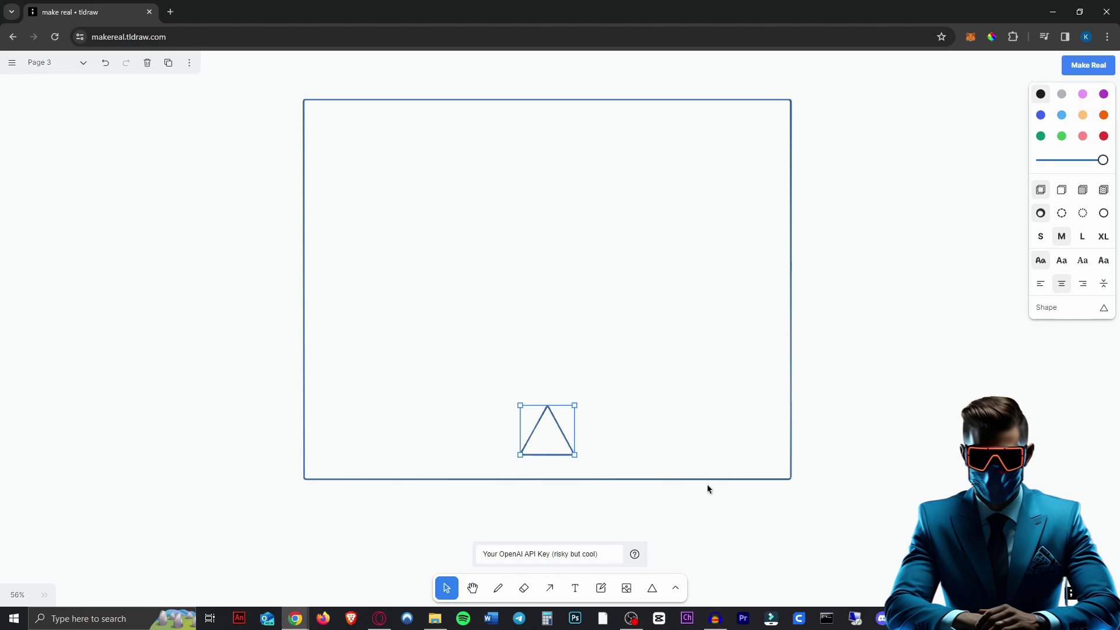
pyautogui.press('Delete')
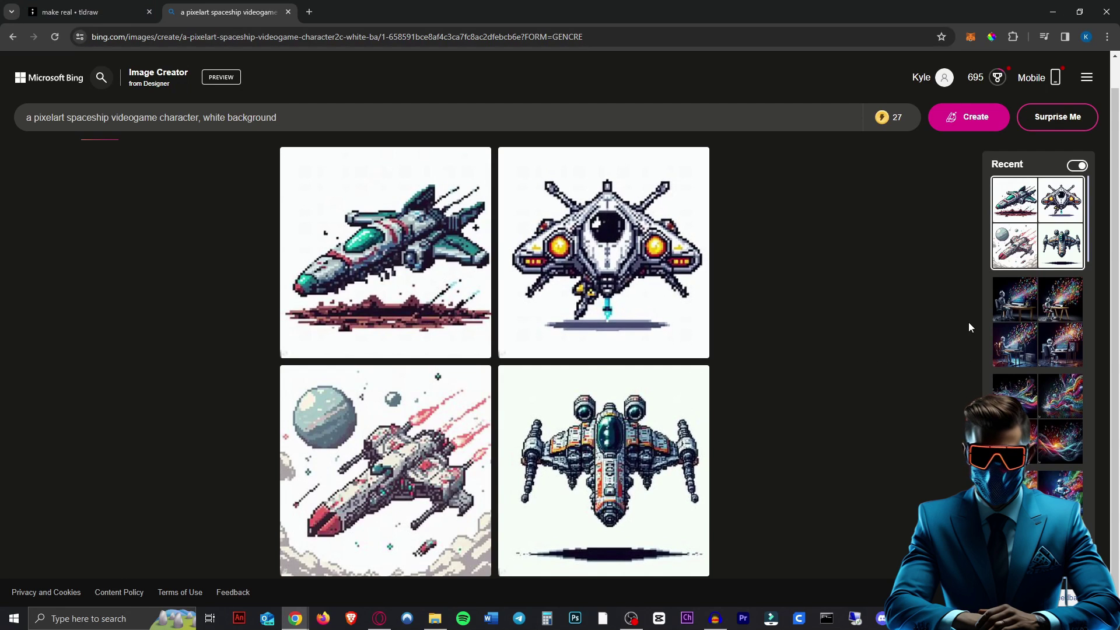
# Step: Enlarge the bottom-right pixel-art spaceship from the Image Creator results to full size
pyautogui.click(623, 430)
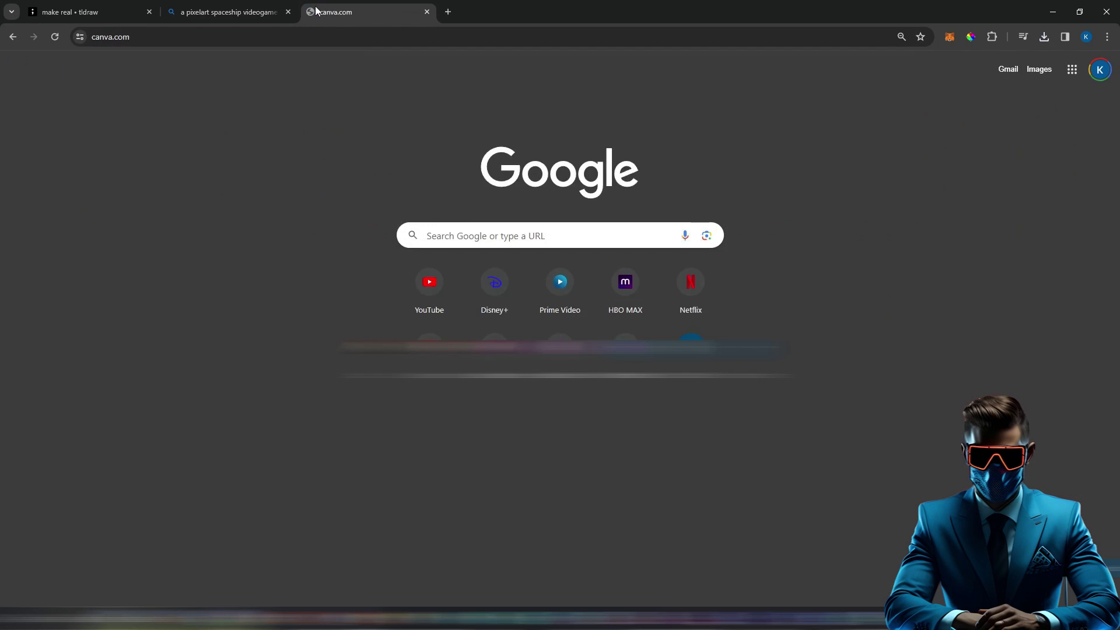
# Step: Make a Canva design of the spaceship with its background removed and enlarged, then open the PNG download settings
pyautogui.press('Return')
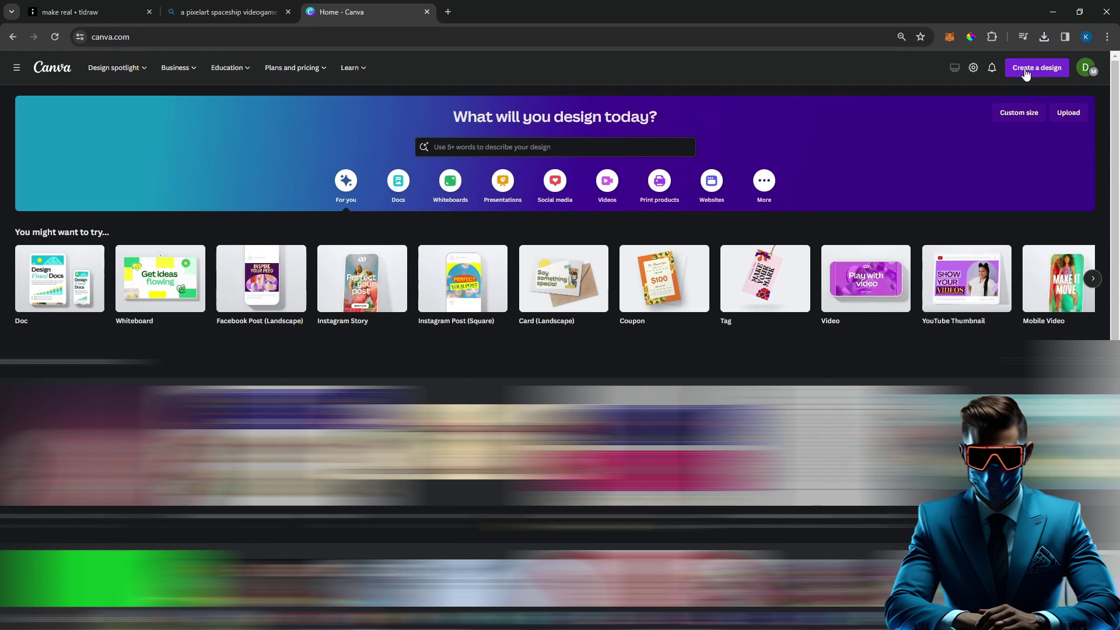
pyautogui.click(1038, 67)
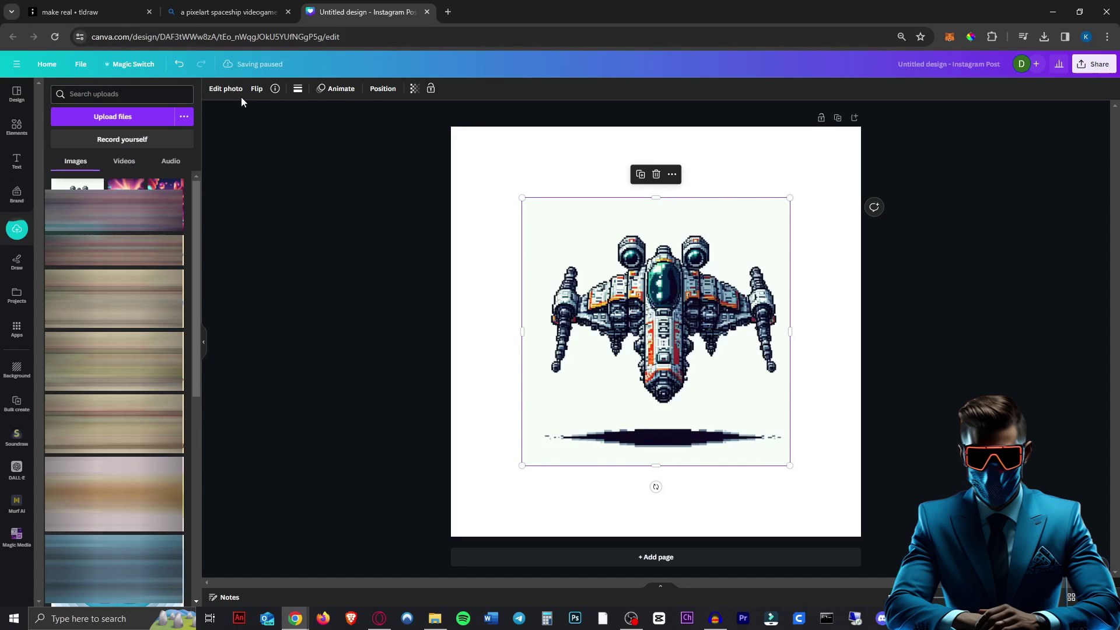
pyautogui.click(225, 89)
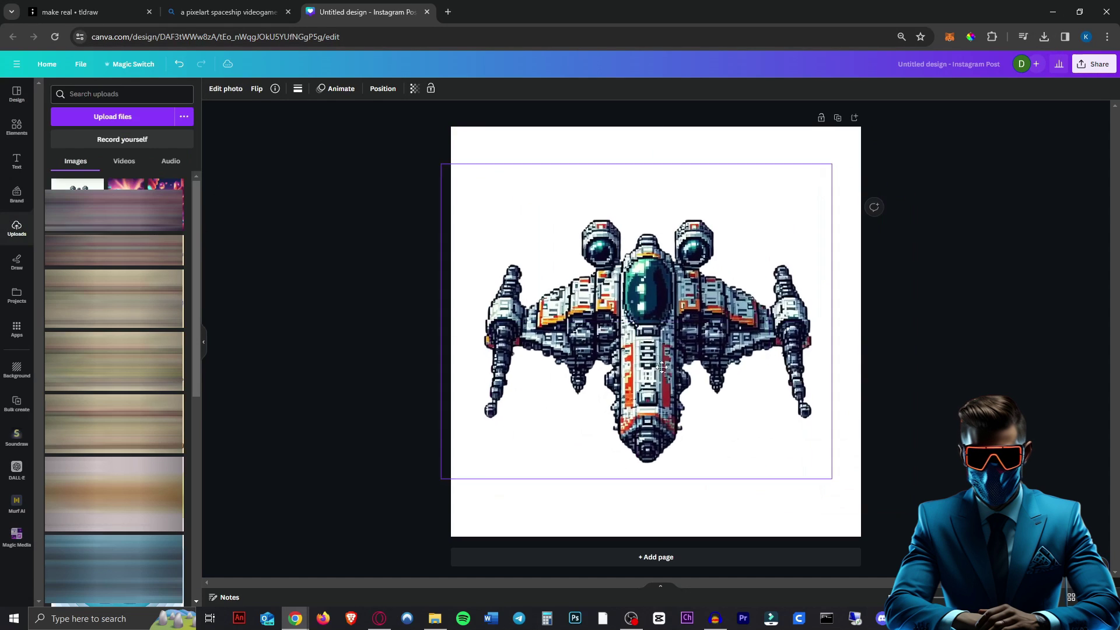
pyautogui.moveTo(662, 367); pyautogui.dragTo(683, 377)
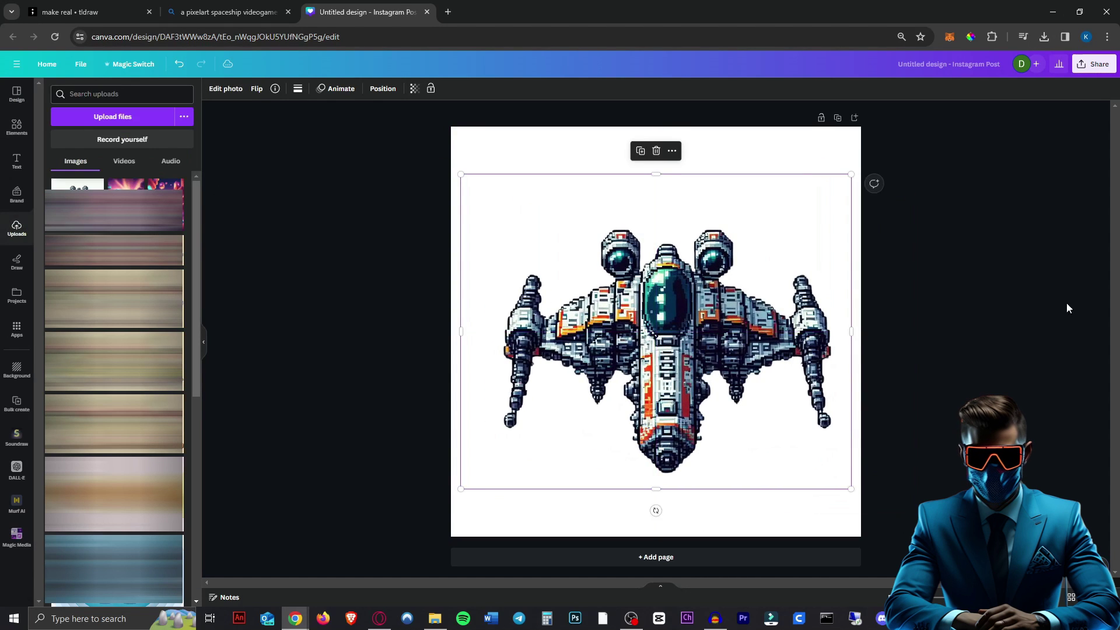
pyautogui.click(1094, 63)
pyautogui.click(948, 280)
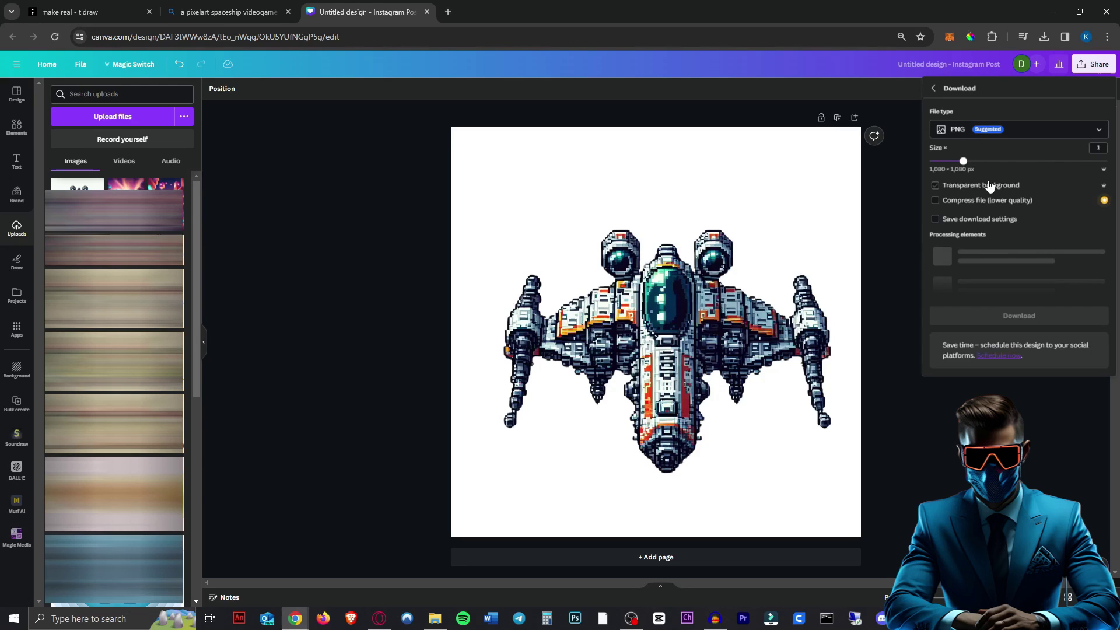
# Step: Download the design as PNG, drop it into the game frame, and shrink it to the bottom centre
pyautogui.click(1019, 285)
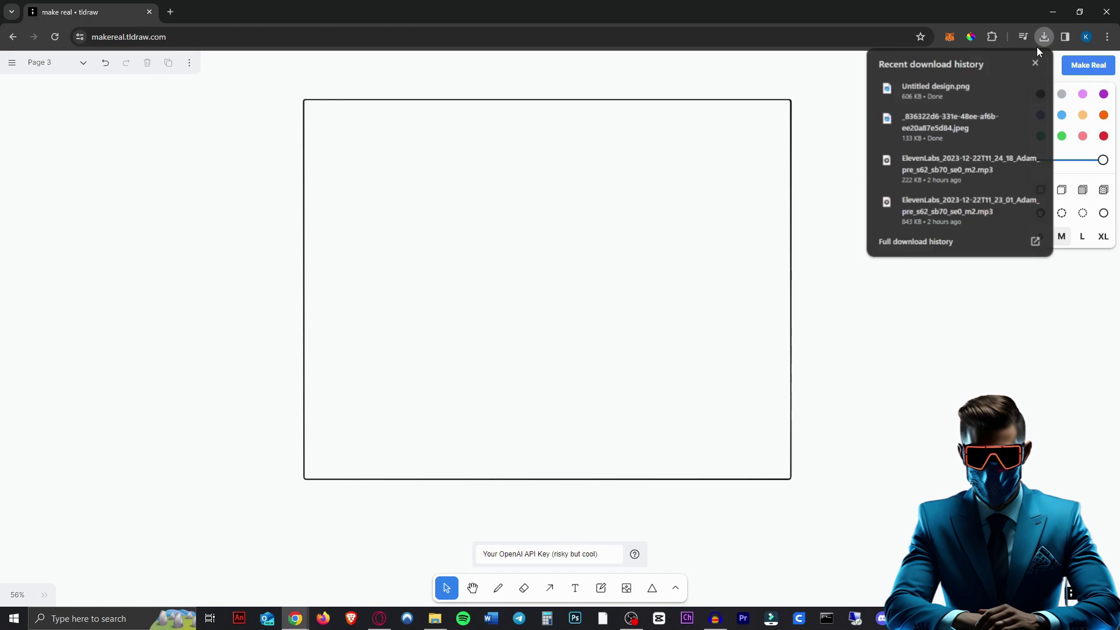
pyautogui.moveTo(936, 90); pyautogui.dragTo(775, 140)
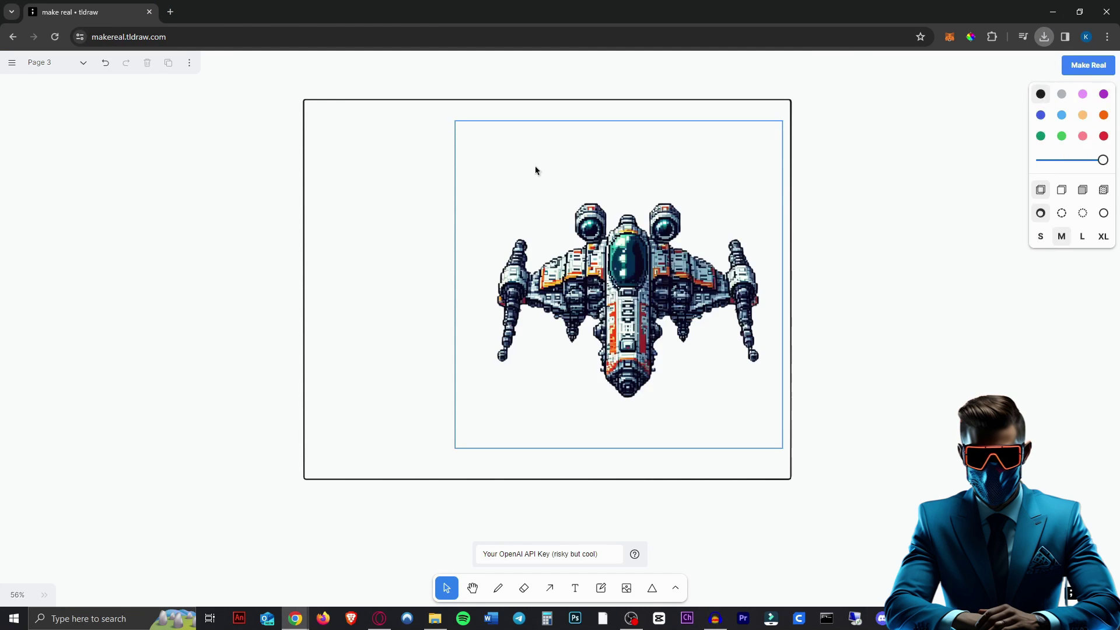
pyautogui.moveTo(456, 121); pyautogui.dragTo(604, 376)
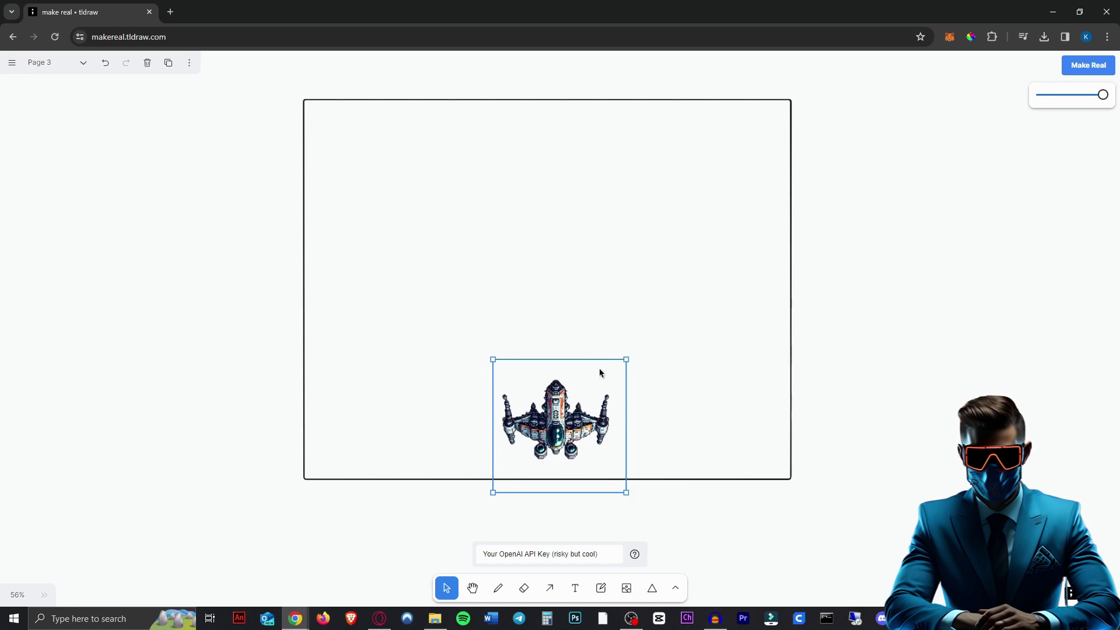
pyautogui.press('Delete')
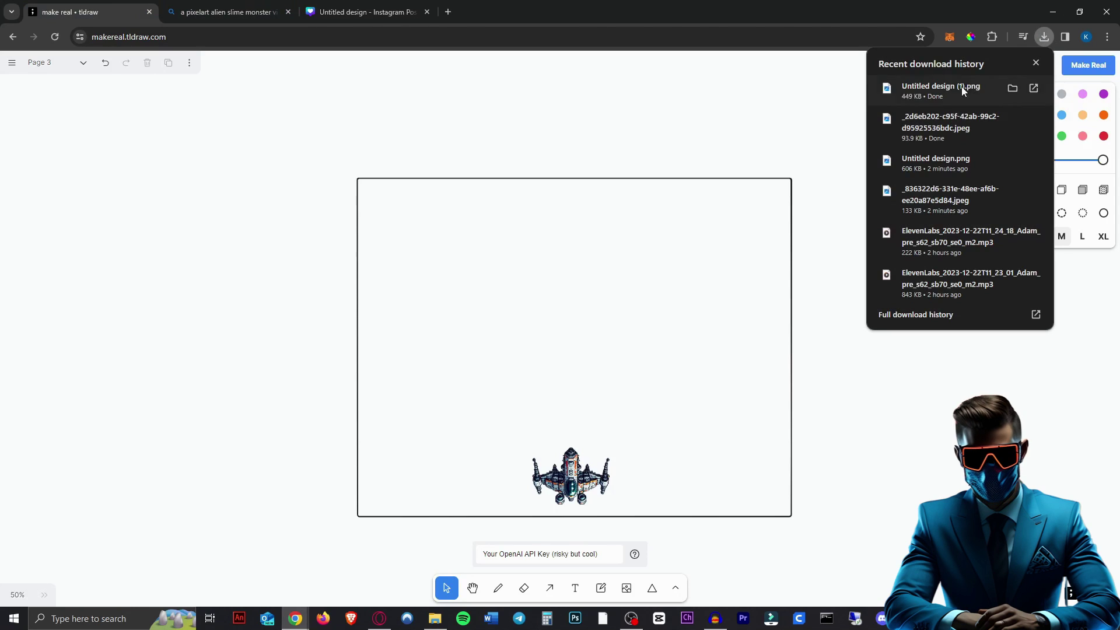
# Step: Add the alien image, shrink the aliens to equal size, space them evenly, and duplicate to five along the top
pyautogui.moveTo(963, 87); pyautogui.dragTo(555, 320)
pyautogui.moveTo(697, 473); pyautogui.dragTo(645, 262)
pyautogui.click(553, 256)
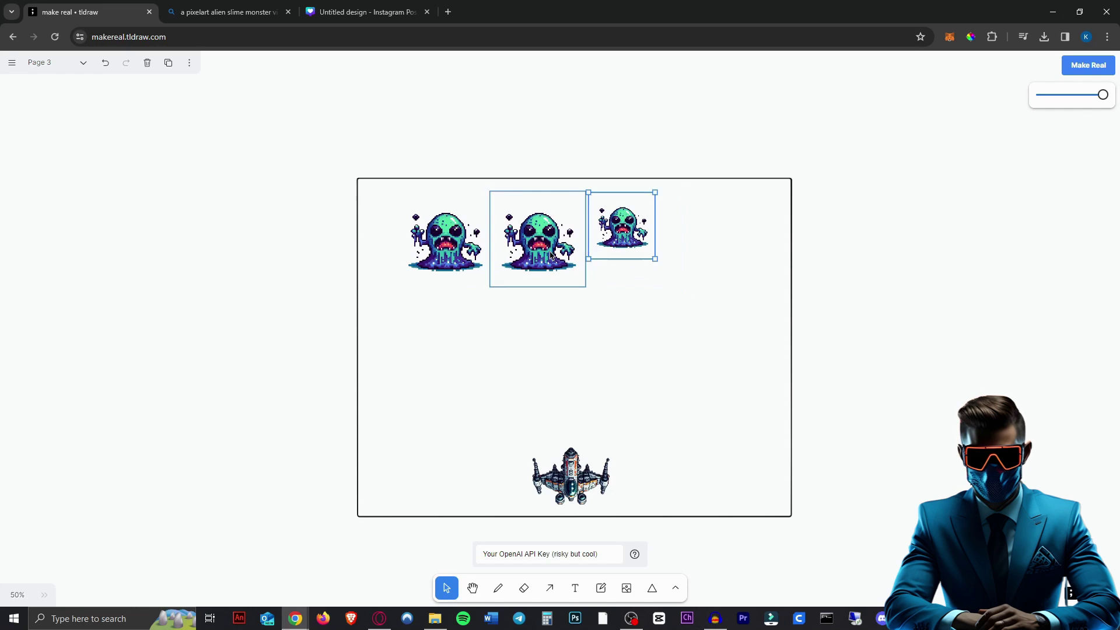
pyautogui.moveTo(587, 286); pyautogui.dragTo(546, 249)
pyautogui.moveTo(534, 226); pyautogui.dragTo(568, 240)
pyautogui.click(475, 273)
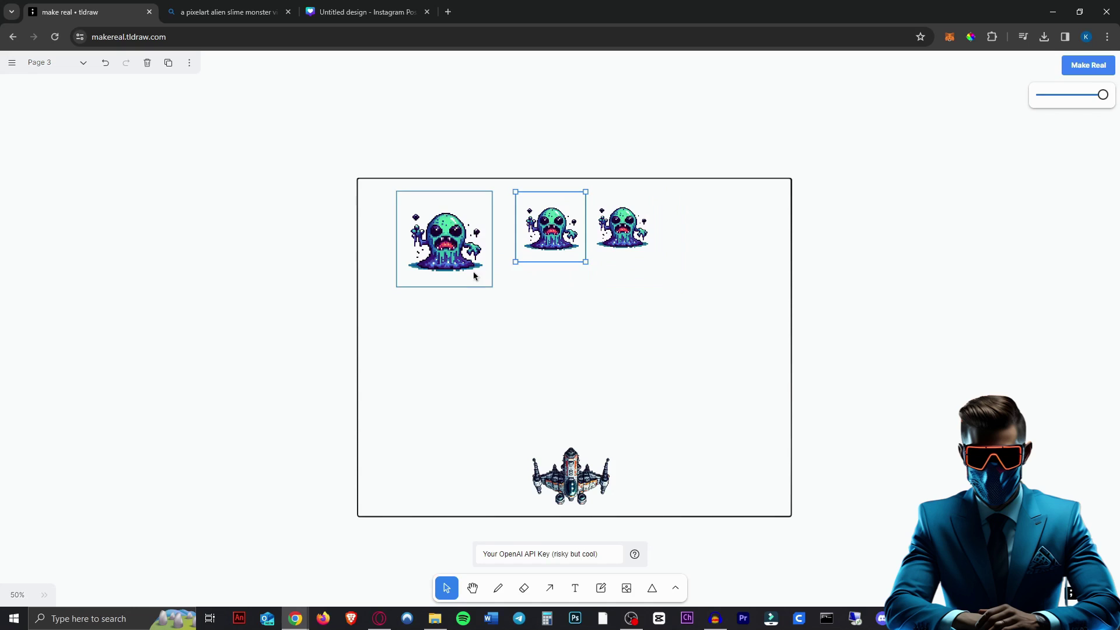
pyautogui.moveTo(475, 273); pyautogui.dragTo(442, 250)
pyautogui.moveTo(591, 245); pyautogui.dragTo(577, 245)
pyautogui.hotkey('ctrl', 'd')
pyautogui.hotkey('ctrl', 'd')
pyautogui.click(768, 385)
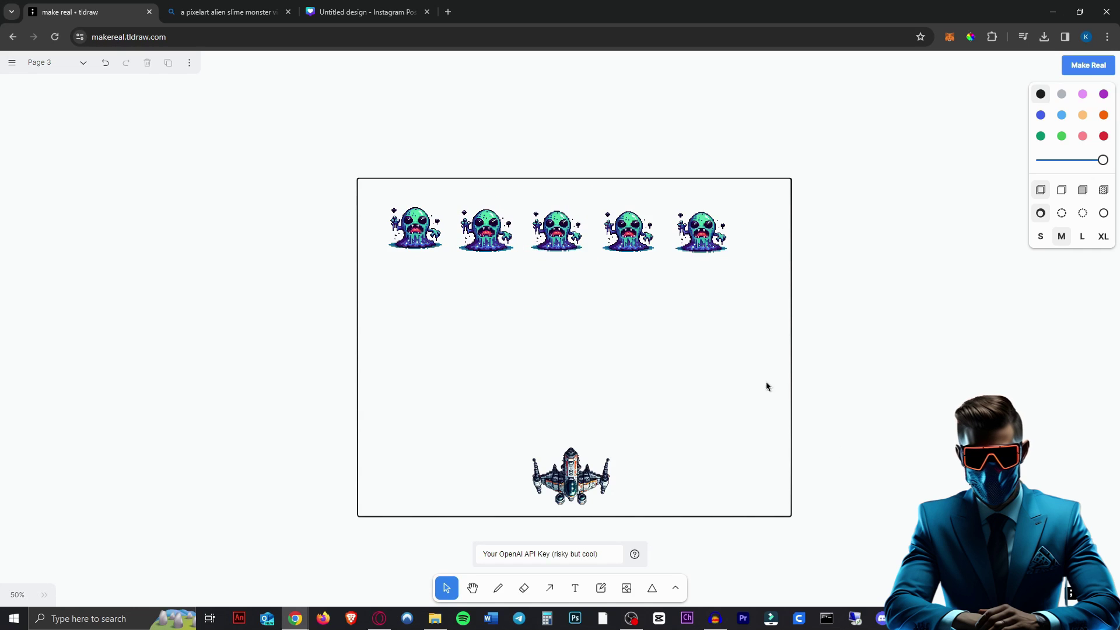
pyautogui.scroll(-3, 712, 380)
pyautogui.scroll(2, 715, 372)
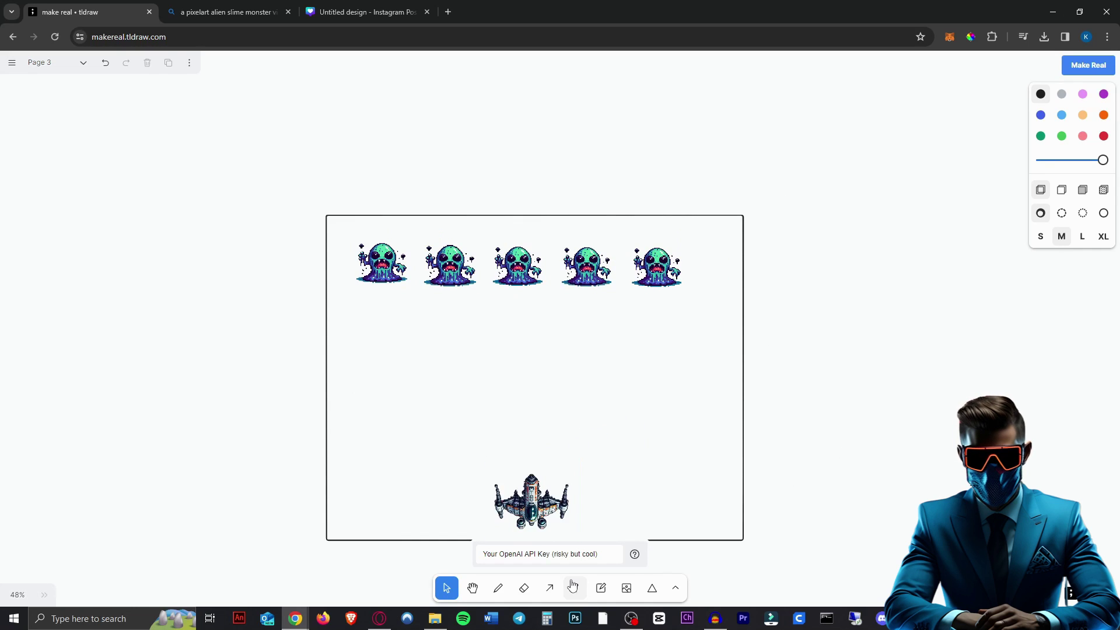
pyautogui.click(675, 588)
pyautogui.click(645, 473)
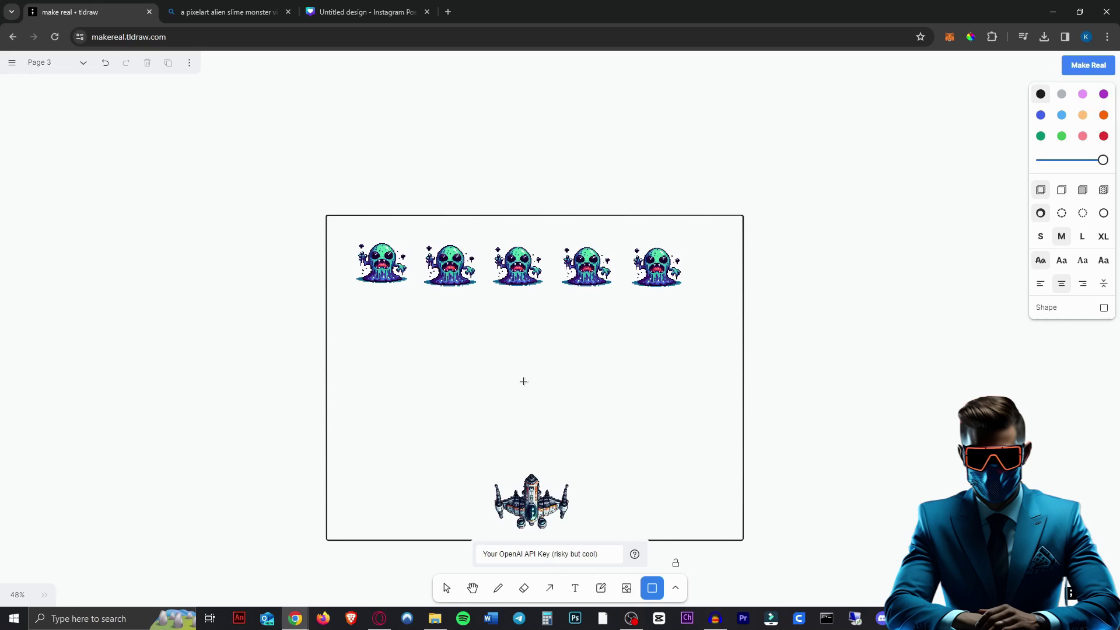
pyautogui.moveTo(535, 399); pyautogui.dragTo(540, 436)
pyautogui.press('Delete')
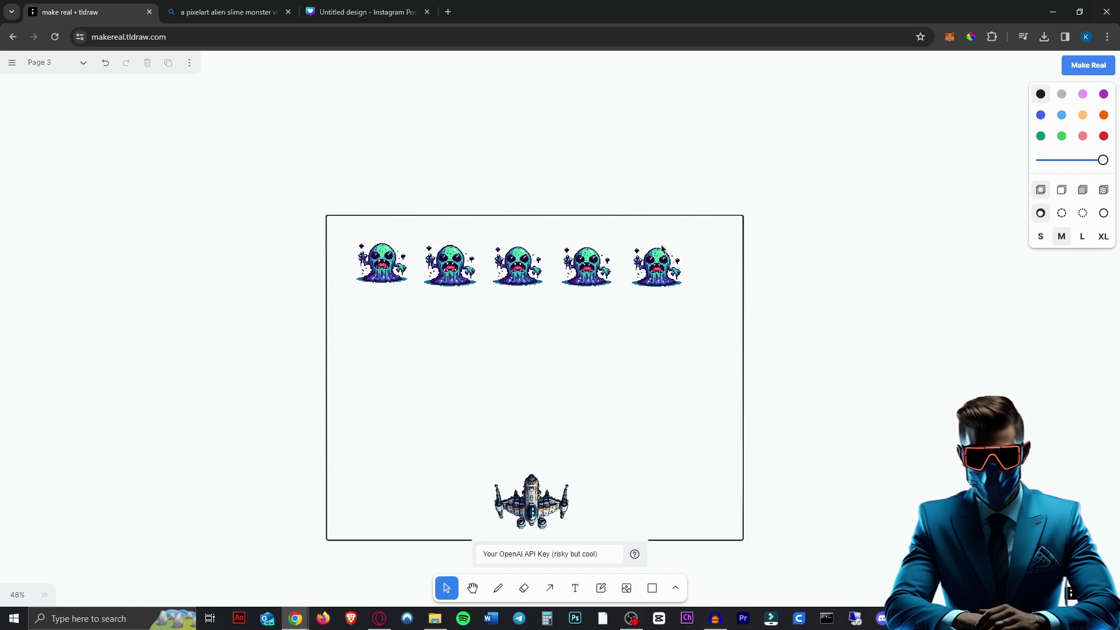
pyautogui.scroll(-1, 663, 378)
pyautogui.scroll(2, 662, 408)
pyautogui.scroll(3, 782, 228)
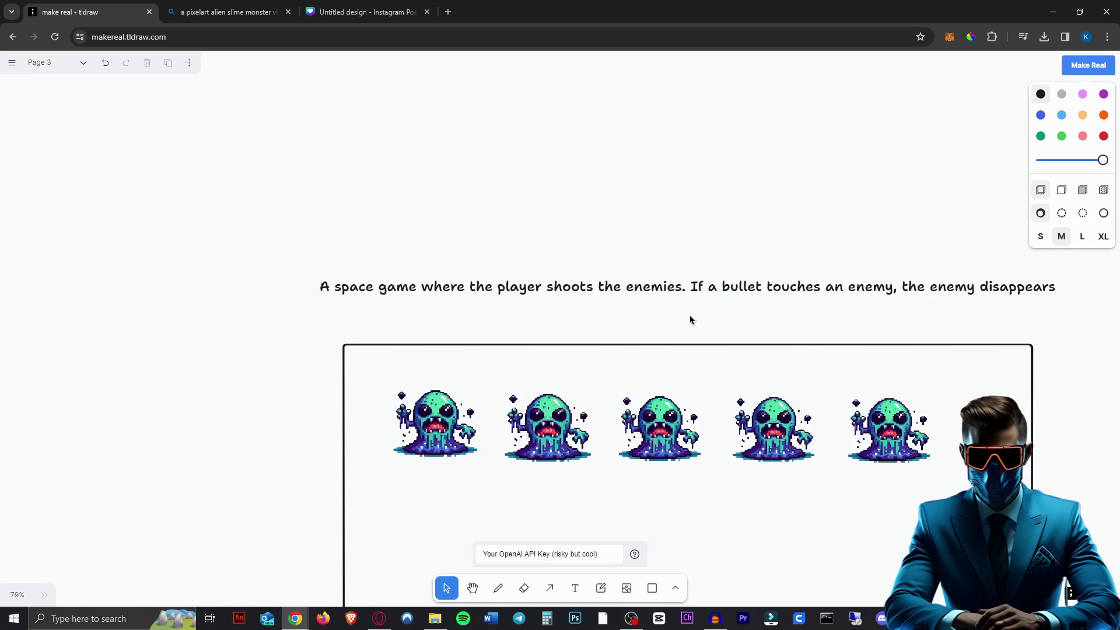
pyautogui.scroll(-3, 860, 435)
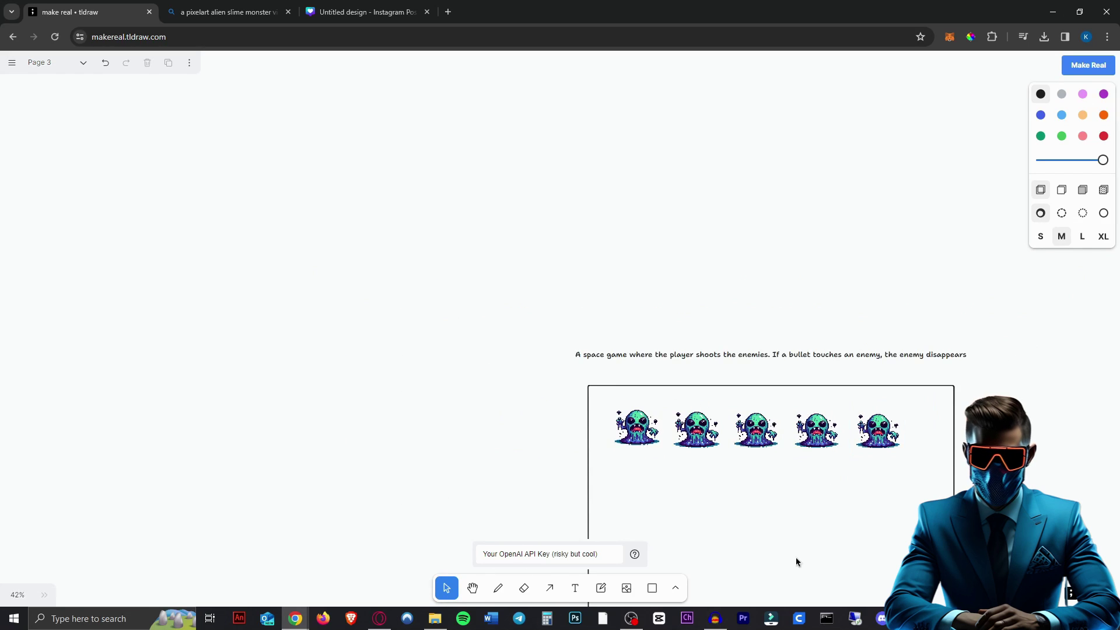
pyautogui.scroll(4, 647, 482)
# Step: Point an arrow at the spaceship with the note 'this is the player, it can be moved using the arrow keys on the keyboard'
pyautogui.click(550, 587)
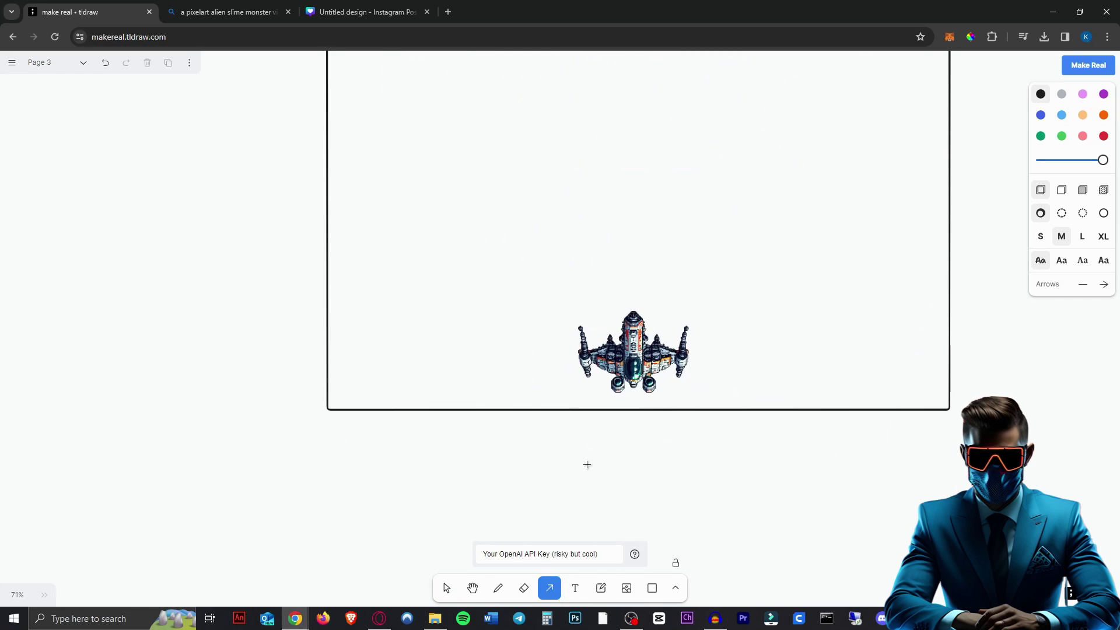
pyautogui.moveTo(628, 484); pyautogui.dragTo(632, 402)
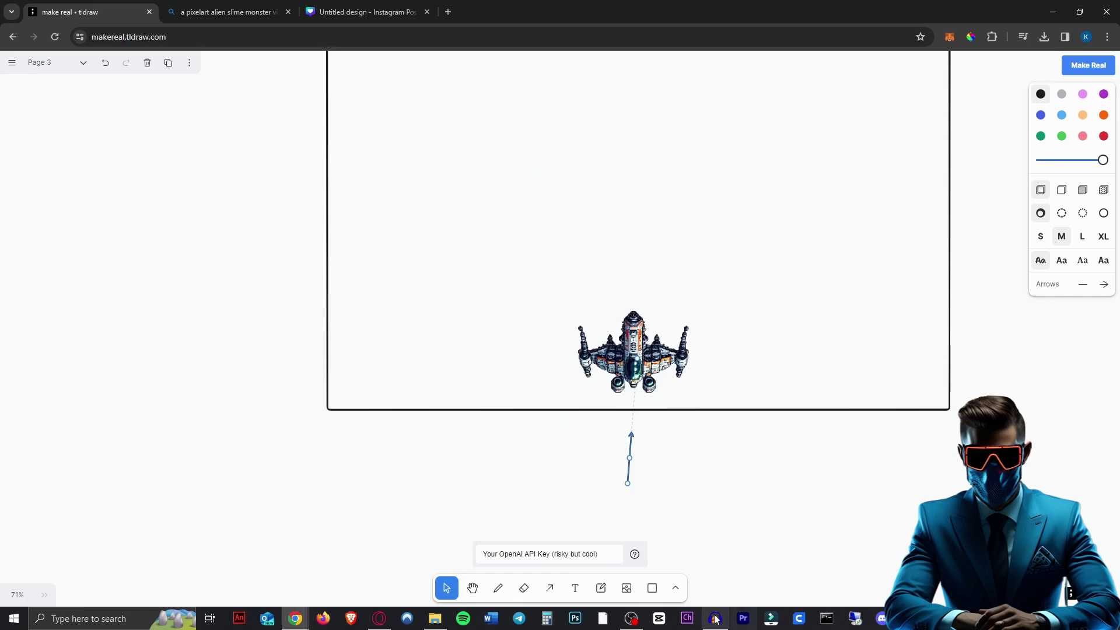
pyautogui.click(575, 588)
pyautogui.click(600, 495)
pyautogui.write('this')
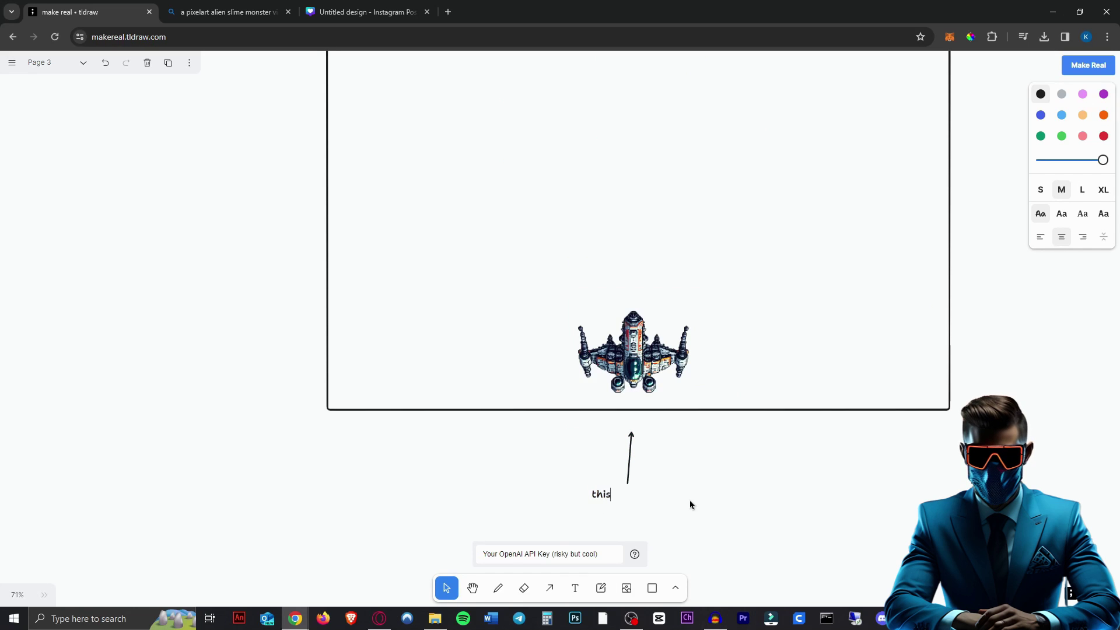
pyautogui.write(' is the player, it can be moved using the arrow keys on the keyboard')
pyautogui.click(745, 542)
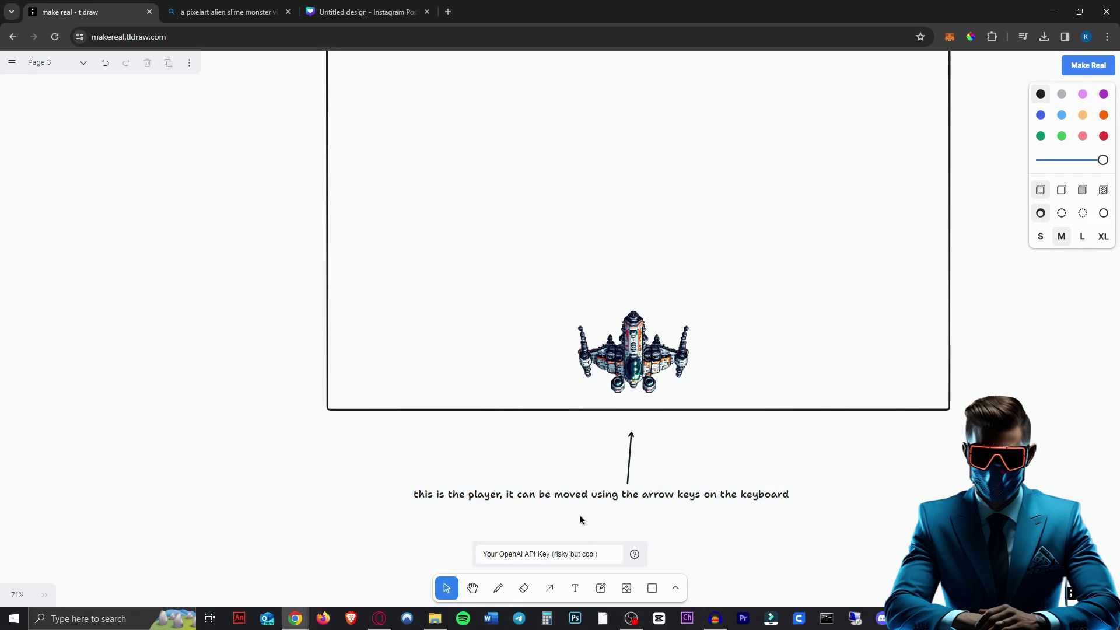
# Step: Extend the player note with 'and can shoot a bullet using spacebar'
pyautogui.click(787, 496)
pyautogui.click(787, 496)
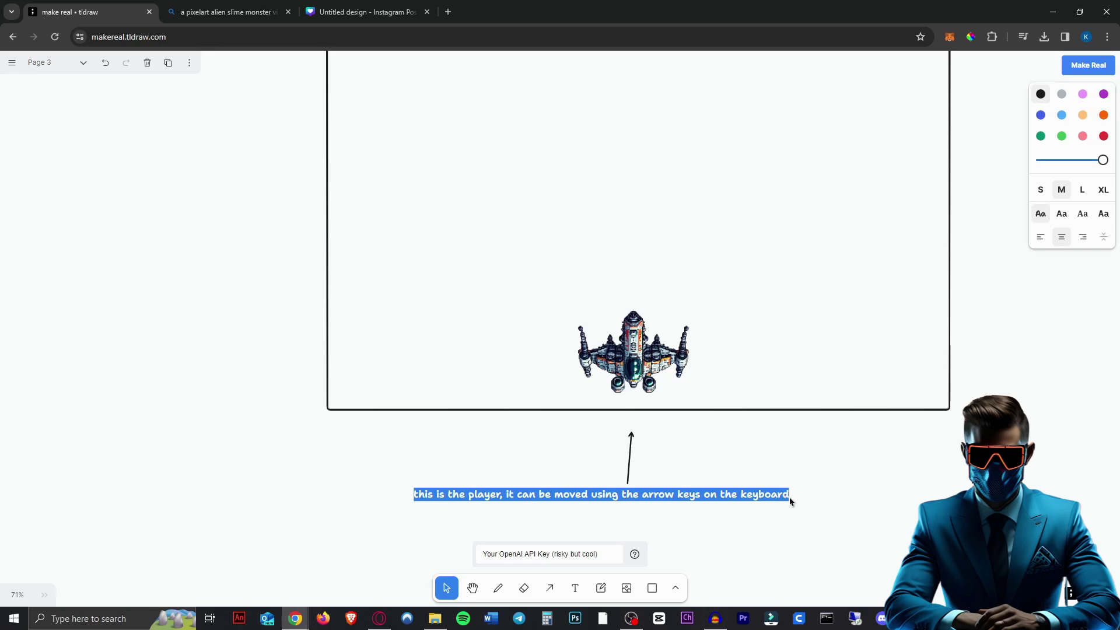
pyautogui.click(784, 495)
pyautogui.write('and can shoot')
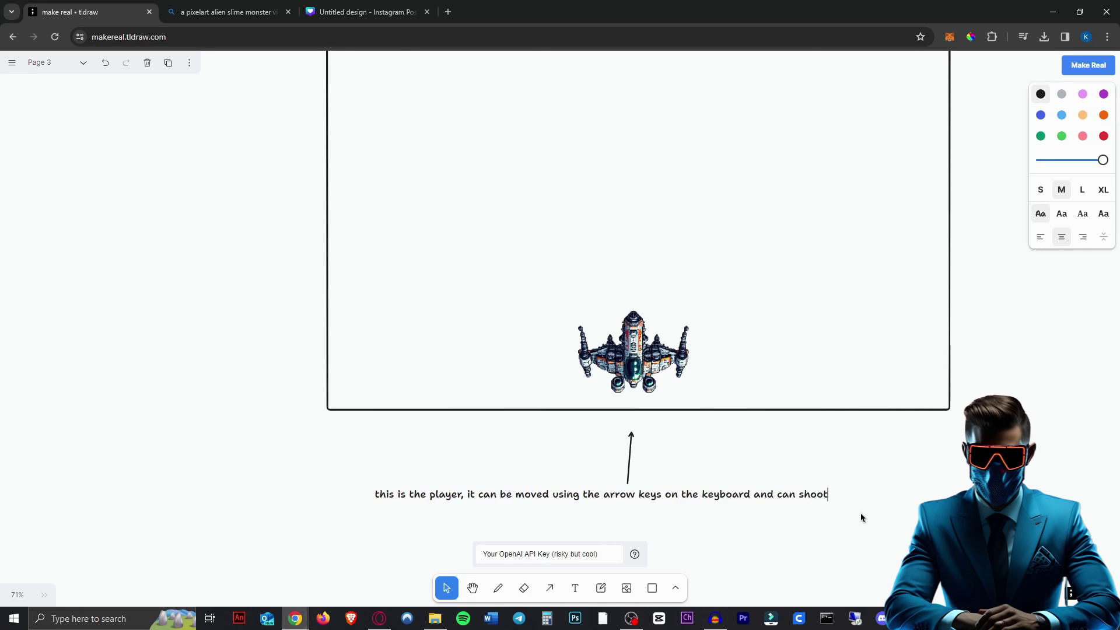
pyautogui.write(' a bullet using spa')
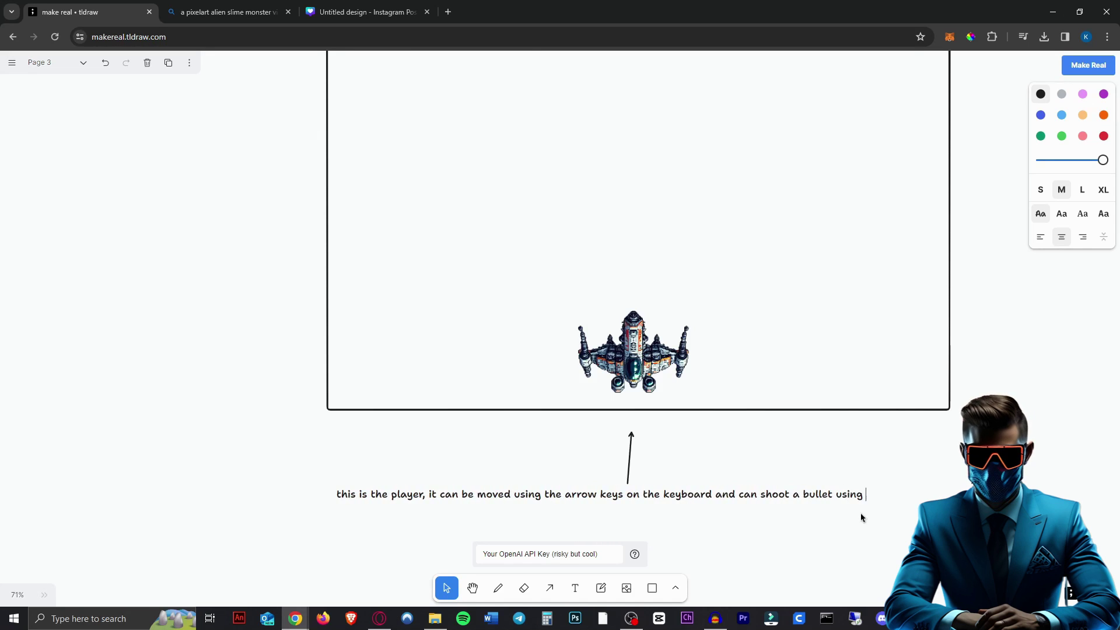
pyautogui.write('cebar')
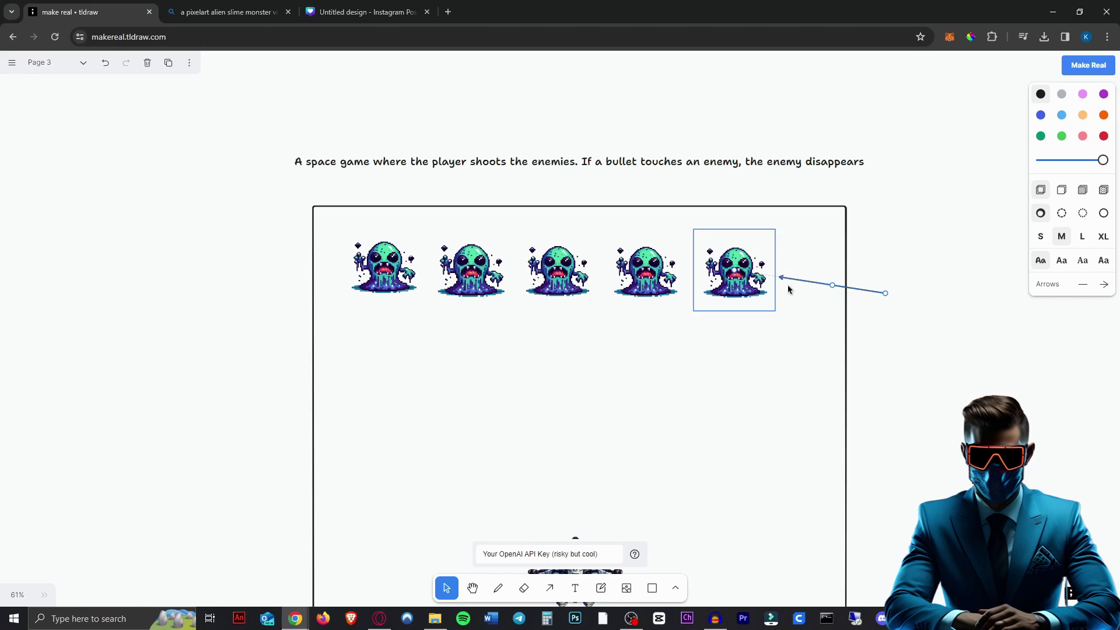
# Step: Draw an arrow from the frame's right edge to the fourth enemy
pyautogui.click(549, 587)
pyautogui.moveTo(834, 289); pyautogui.dragTo(658, 282)
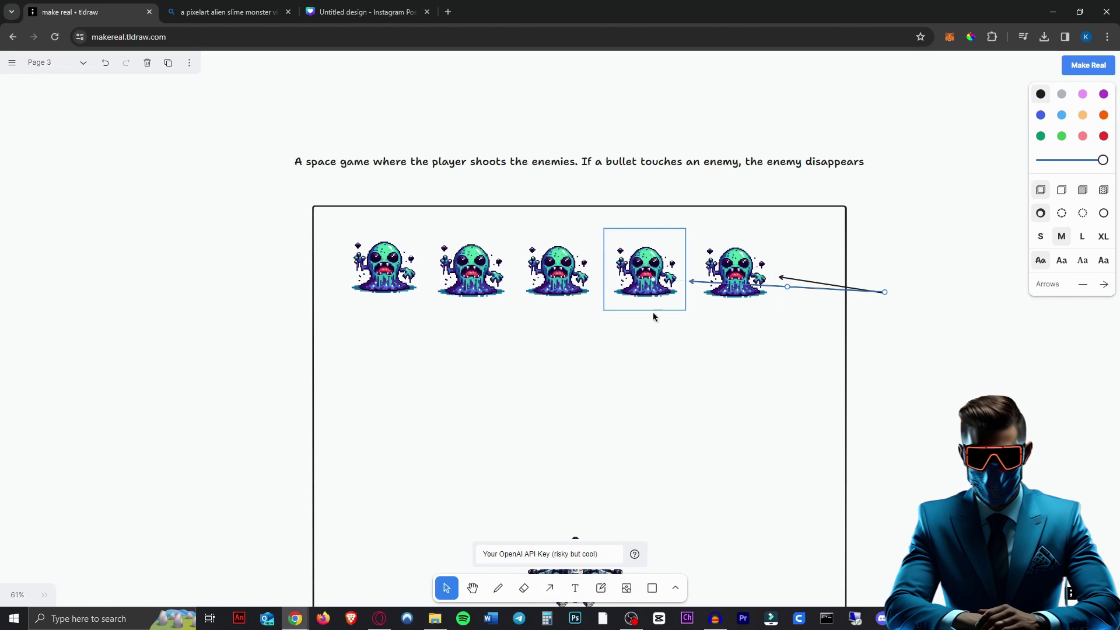
pyautogui.click(554, 591)
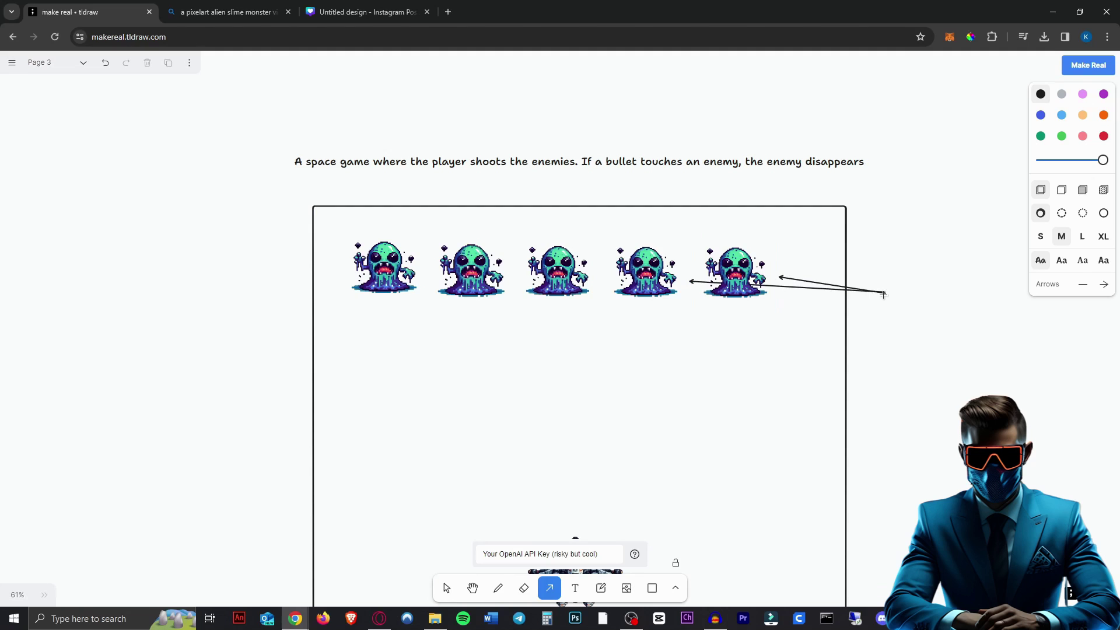
# Step: Draw an arrow to the third enemy labelled 'these are the enemies, when the bullet touches one, it disappears'
pyautogui.moveTo(883, 295); pyautogui.dragTo(557, 274)
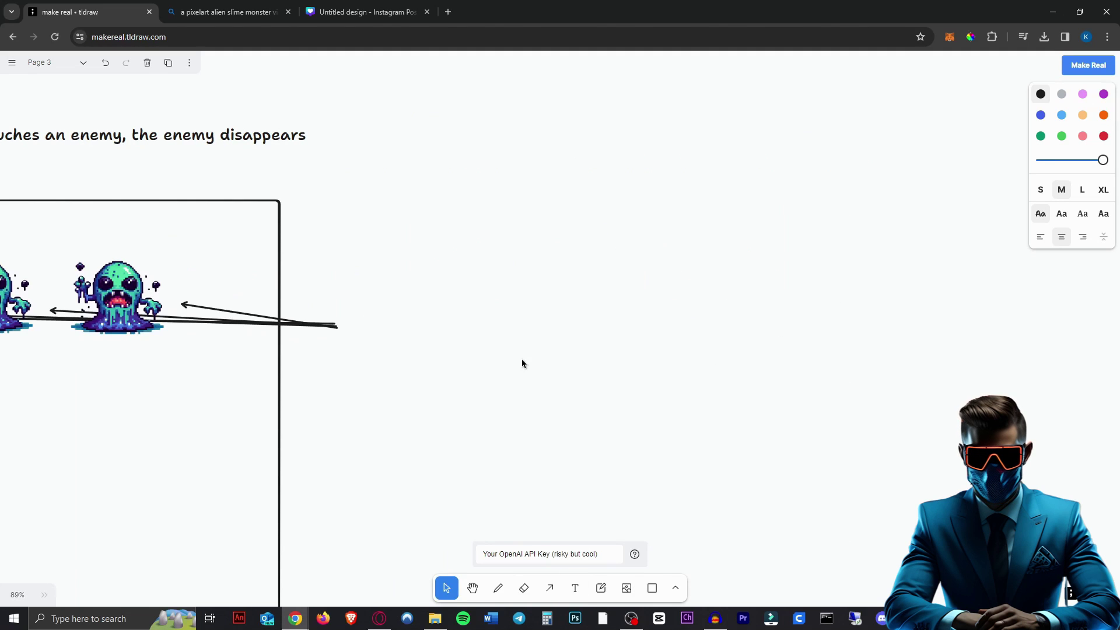
pyautogui.write('these are t')
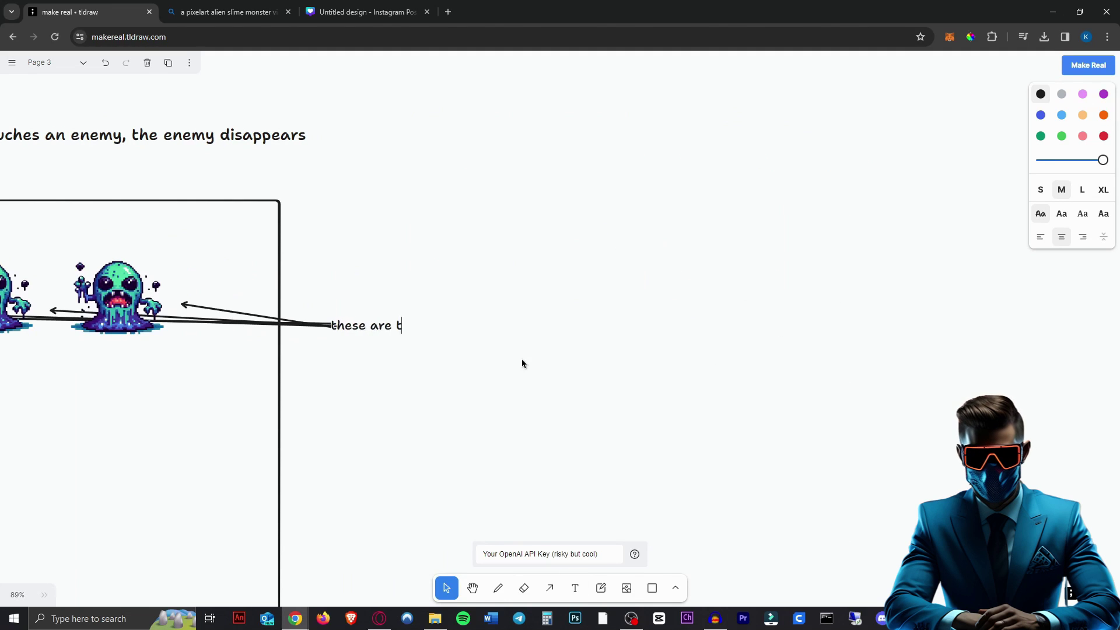
pyautogui.write('he enemies, when the bullet touches one, it disappears')
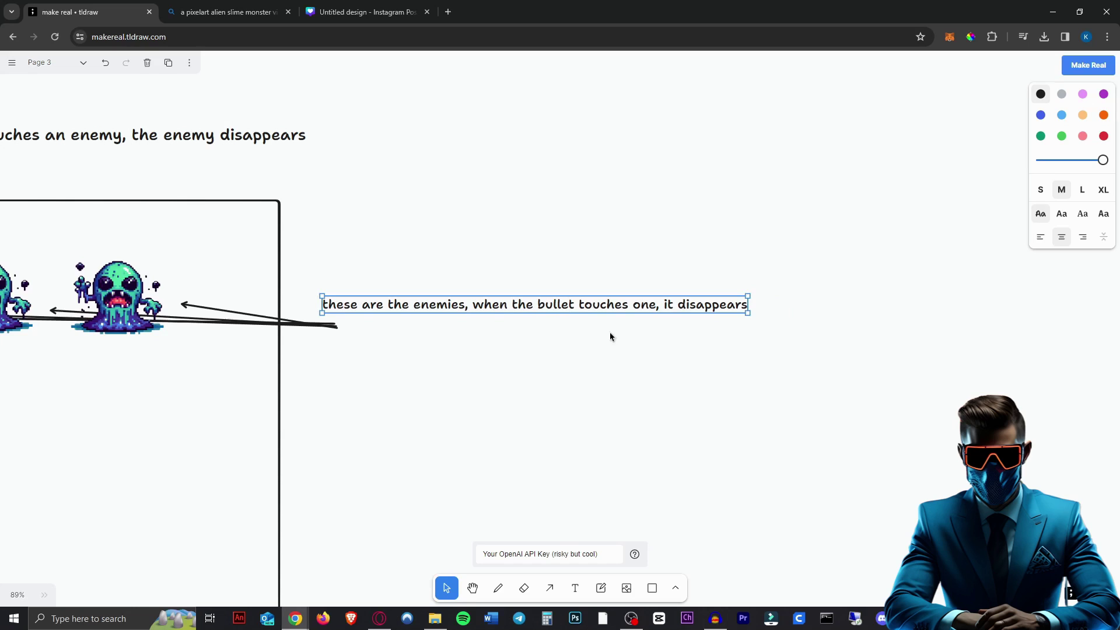
pyautogui.press('Escape')
pyautogui.click(403, 393)
# Step: Zoom to fit the sketch and marquee-select all the game shapes
pyautogui.hotkey('shift', '1')
pyautogui.scroll(2, 513, 412)
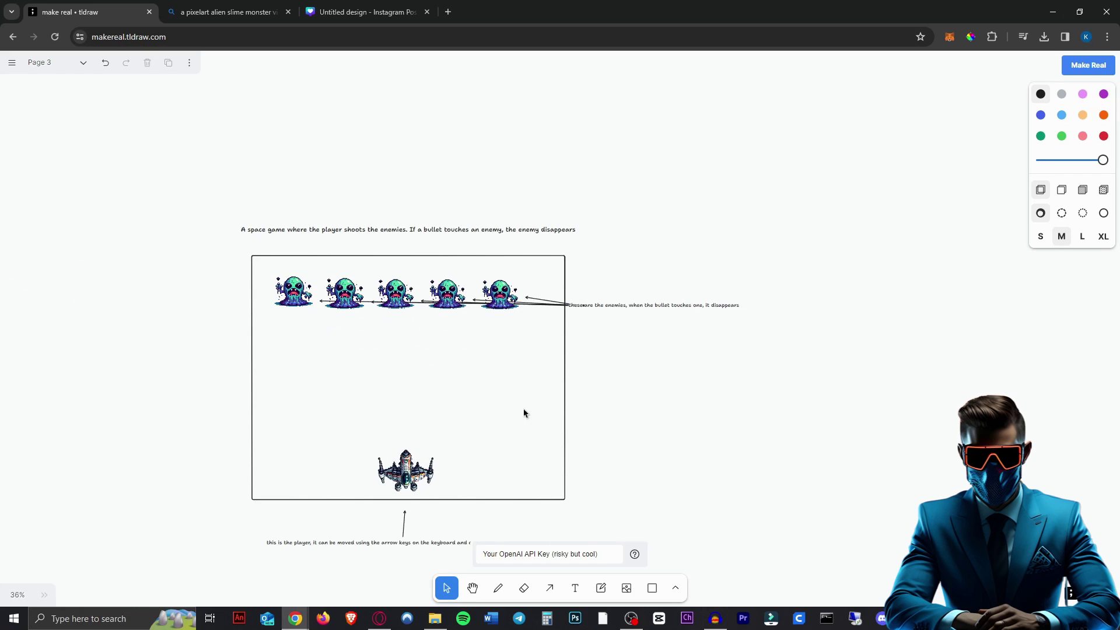
pyautogui.scroll(-2, 735, 350)
pyautogui.scroll(1, 776, 233)
pyautogui.moveTo(819, 125); pyautogui.dragTo(183, 531)
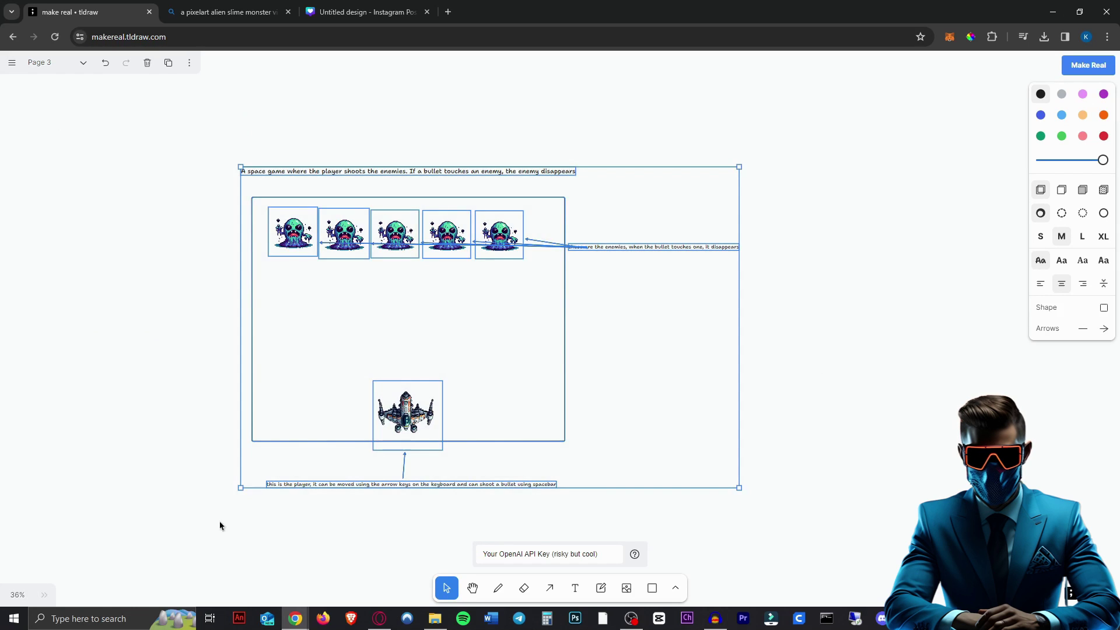
# Step: Generate a prototype with Make Real, try it out, then delete the generated result
pyautogui.click(1085, 67)
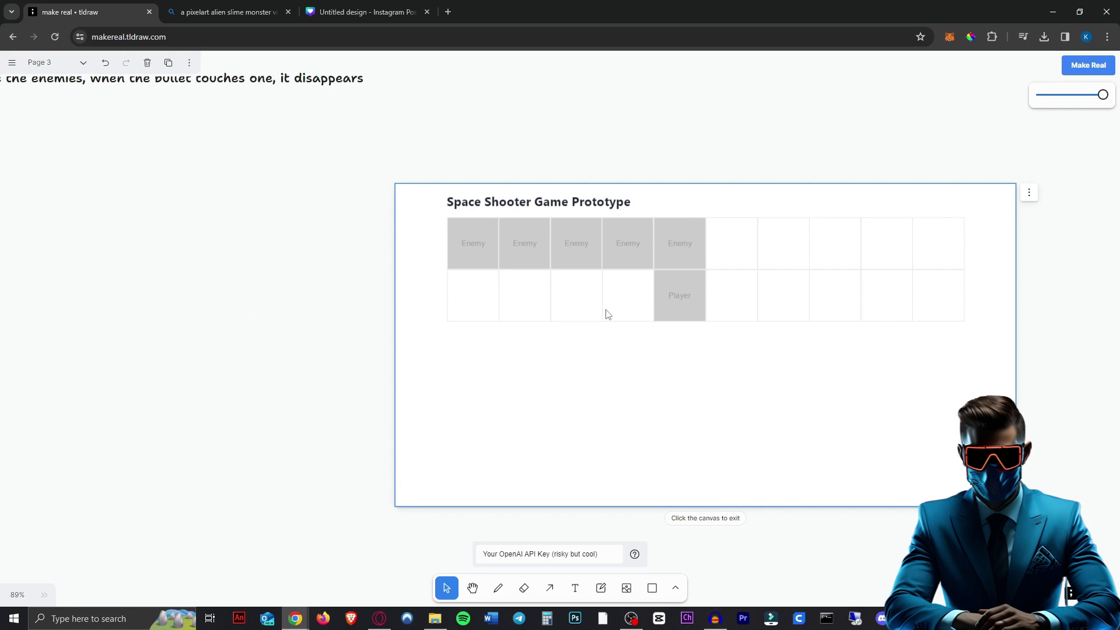
pyautogui.click(284, 264)
pyautogui.scroll(-3, 444, 286)
pyautogui.scroll(4, 553, 276)
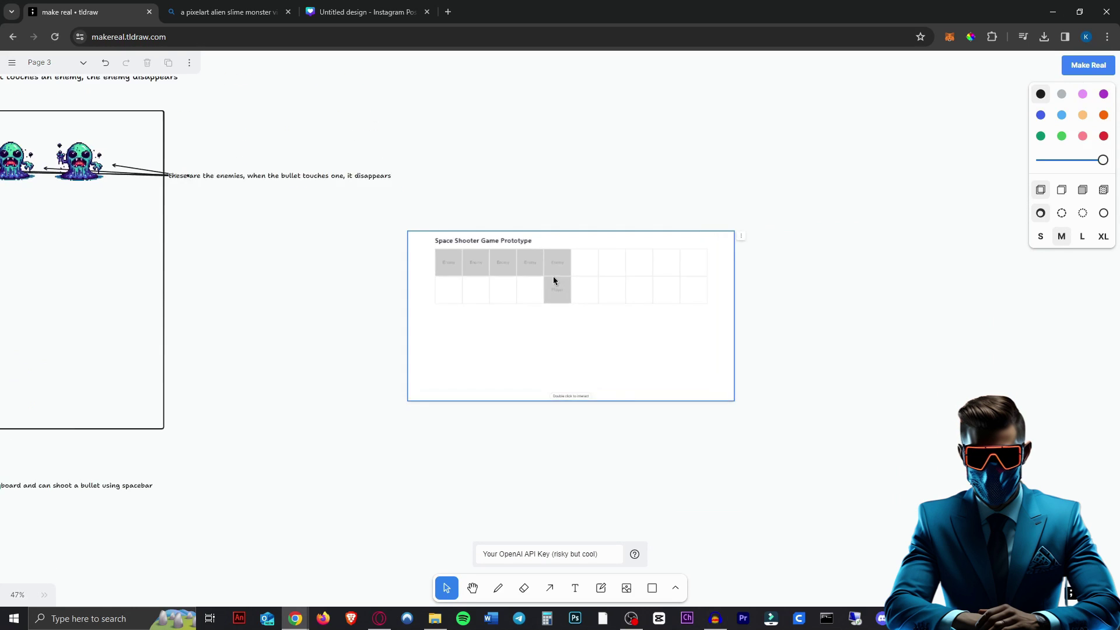
pyautogui.scroll(-2, 691, 345)
pyautogui.click(605, 357)
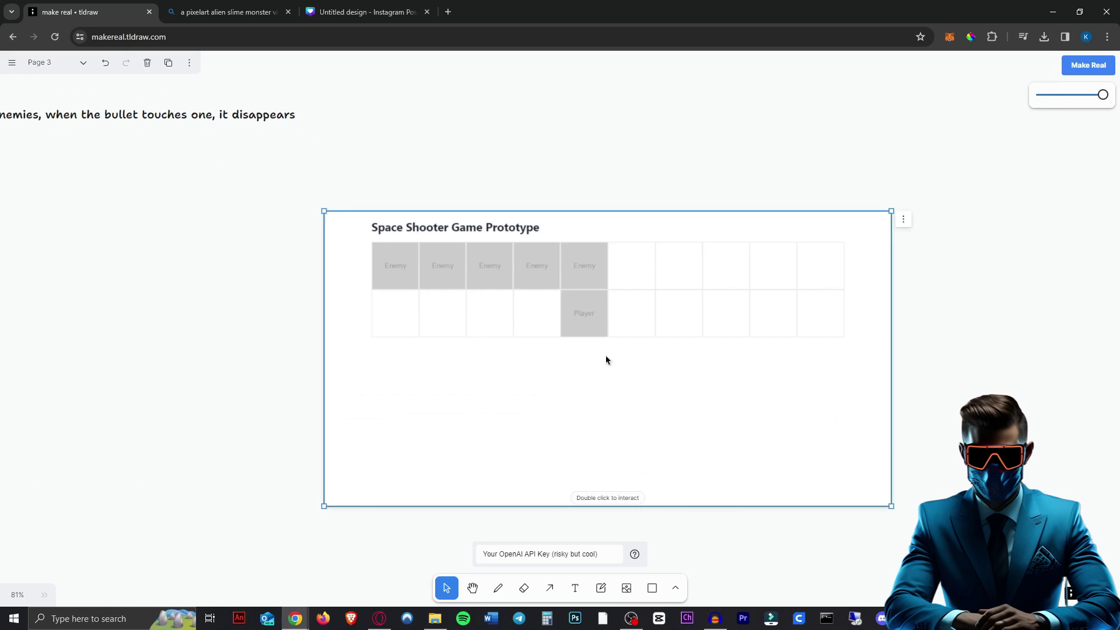
pyautogui.press('Delete')
# Step: Delete the spaceship image and all five alien images from the game frame
pyautogui.hotkey('shift', '1')
pyautogui.click(542, 425)
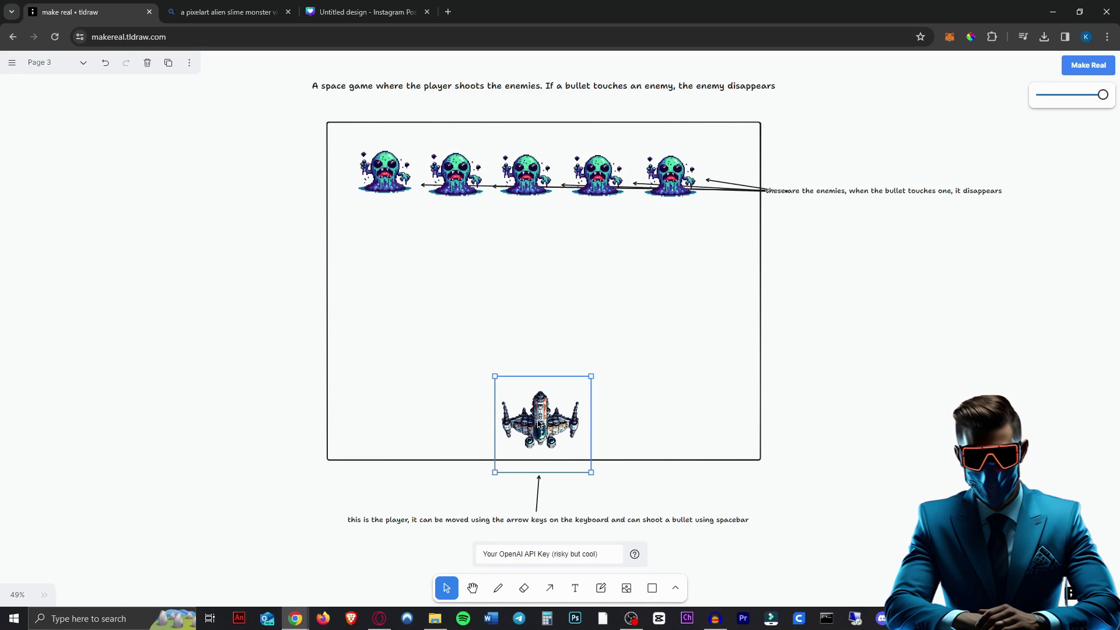
pyautogui.press('Delete')
pyautogui.click(671, 204)
pyautogui.press('Delete')
pyautogui.click(596, 165)
pyautogui.press('Delete')
pyautogui.click(525, 169)
pyautogui.press('Delete')
pyautogui.click(455, 171)
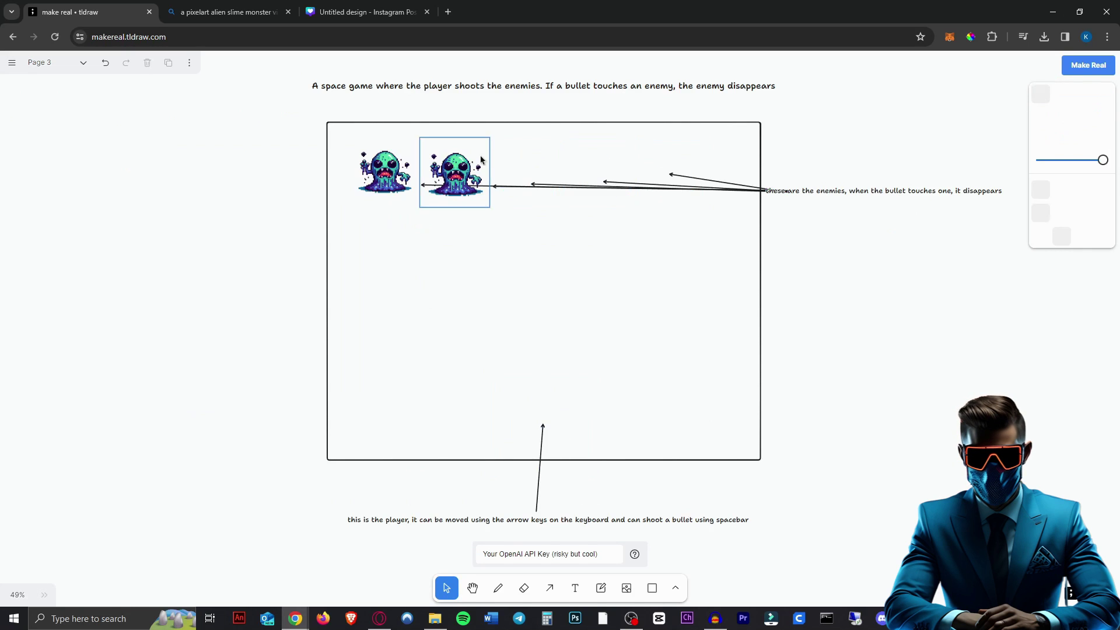
pyautogui.keyDown('shift'); pyautogui.click(385, 171); pyautogui.keyUp('shift')
pyautogui.press('Delete')
pyautogui.click(650, 590)
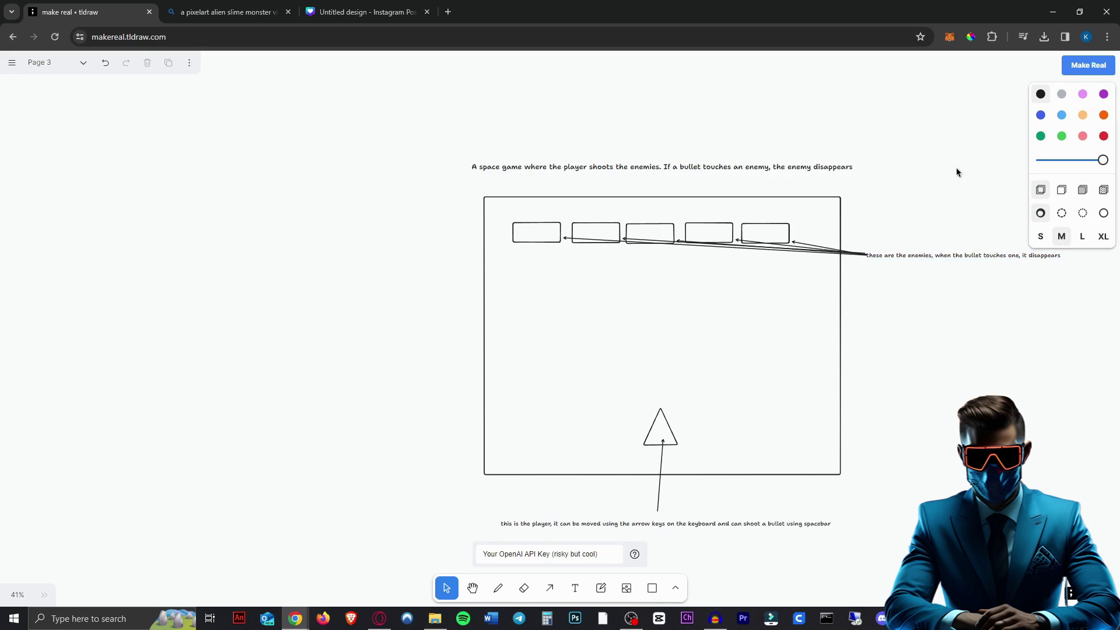
pyautogui.moveTo(968, 117)
pyautogui.mouseDown()
pyautogui.moveTo(580, 415)
pyautogui.moveTo(605, 388)
pyautogui.mouseUp()
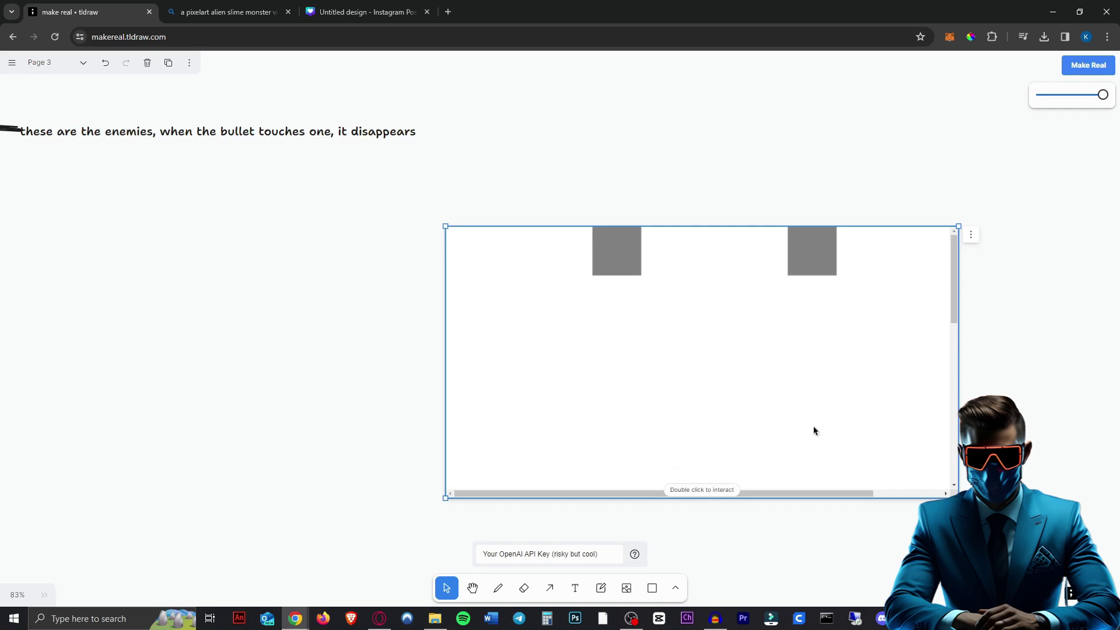
pyautogui.scroll(-5, 587, 394)
pyautogui.moveTo(686, 413); pyautogui.dragTo(670, 298)
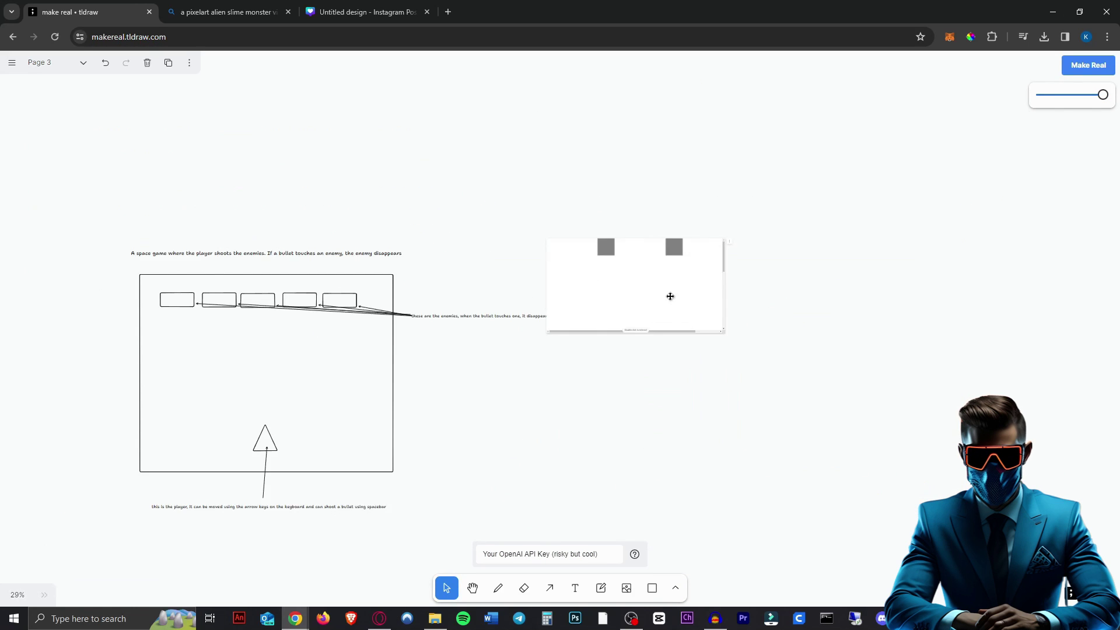
pyautogui.moveTo(732, 338); pyautogui.dragTo(957, 526)
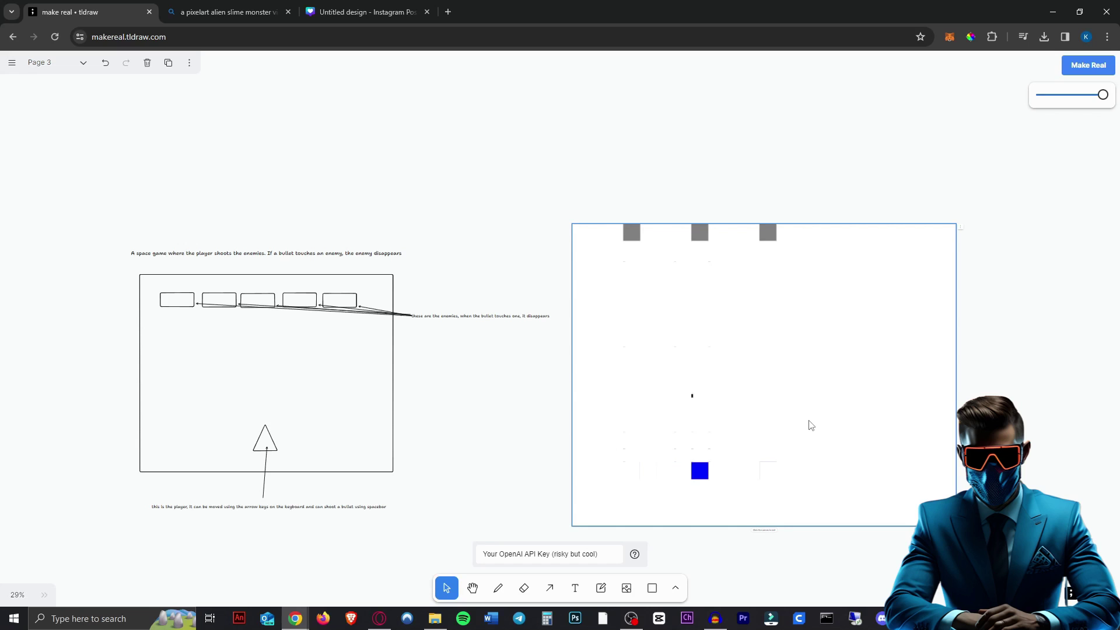
pyautogui.scroll(-2, 868, 258)
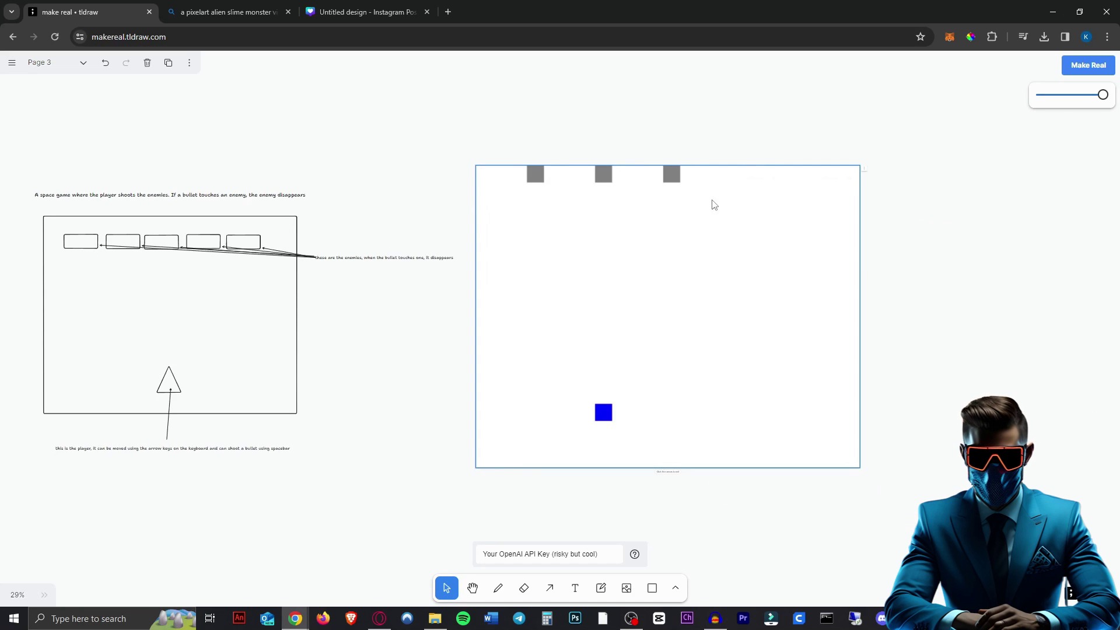
pyautogui.hscroll(3, 763, 308)
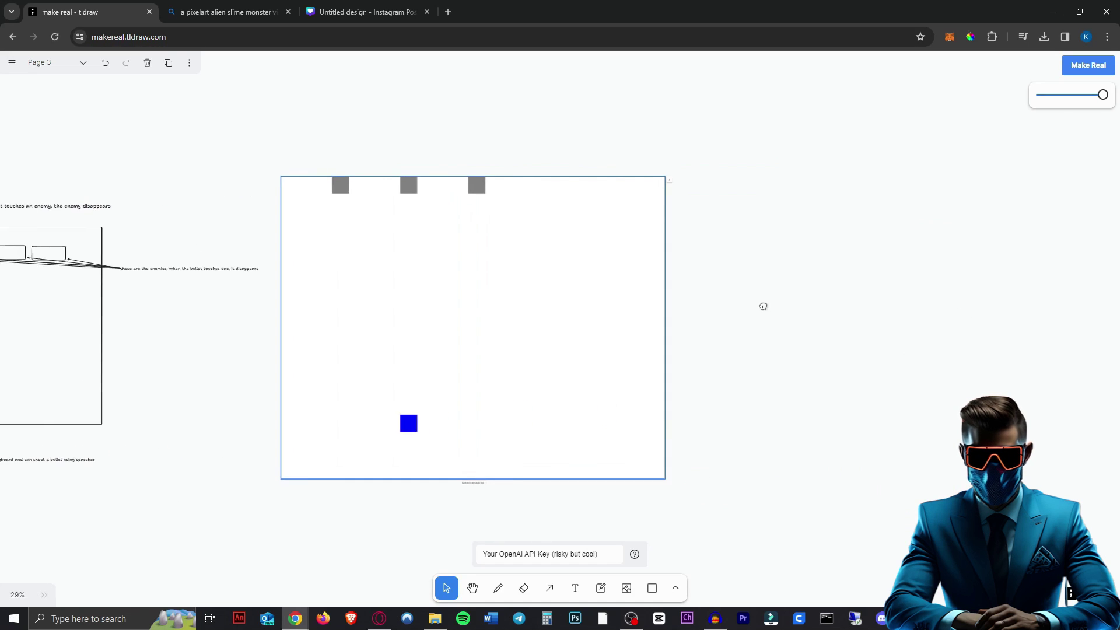
pyautogui.hscroll(-3, 372, 315)
pyautogui.hscroll(4, 933, 251)
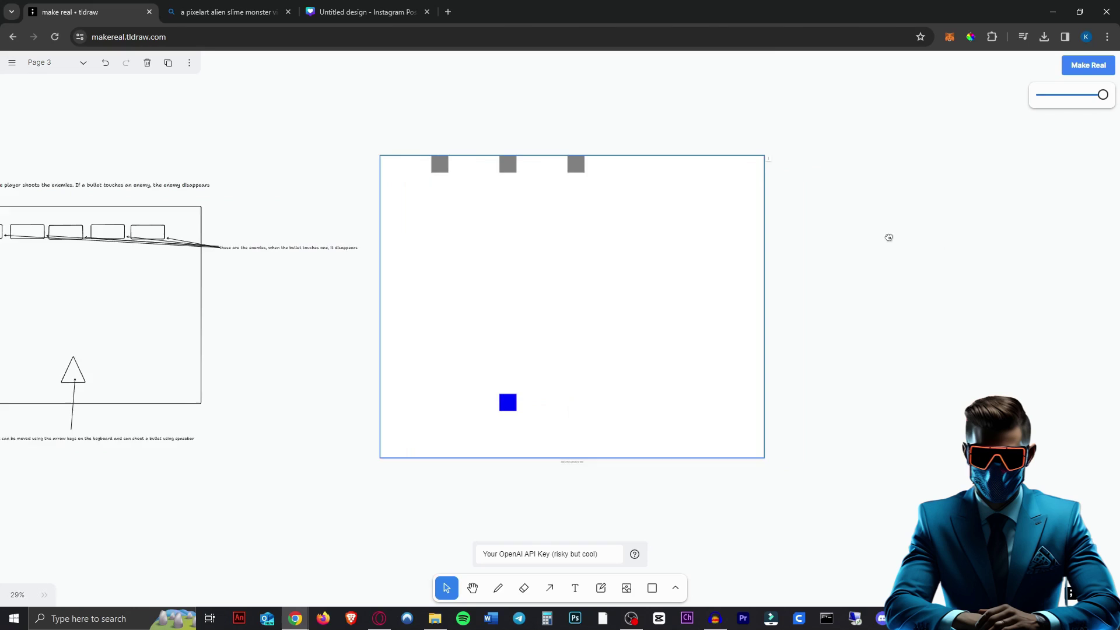
pyautogui.hscroll(3, 846, 307)
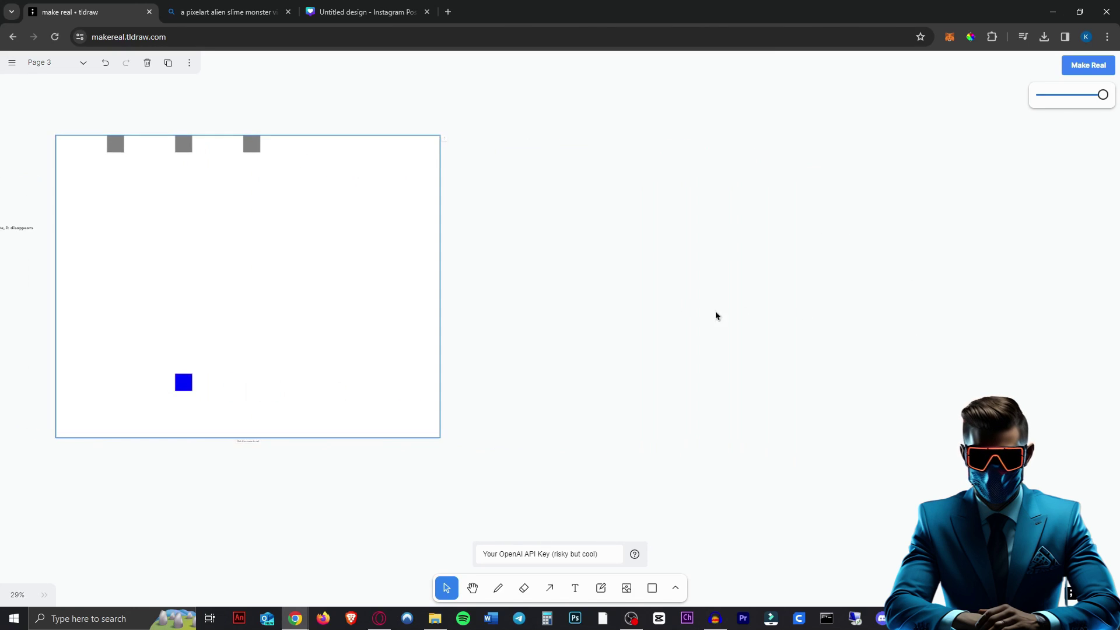
pyautogui.hscroll(-1, 715, 315)
# Step: Regenerate the game from the preview plus the enemy-disappears note and place the new preview beside it
pyautogui.click(549, 588)
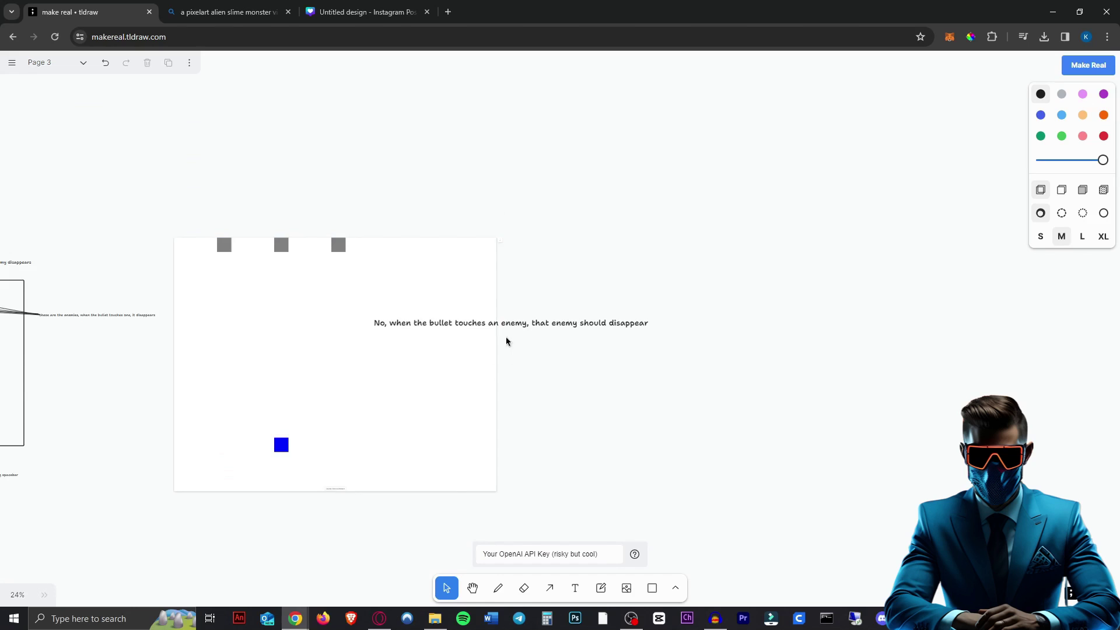
pyautogui.moveTo(574, 245); pyautogui.dragTo(387, 470)
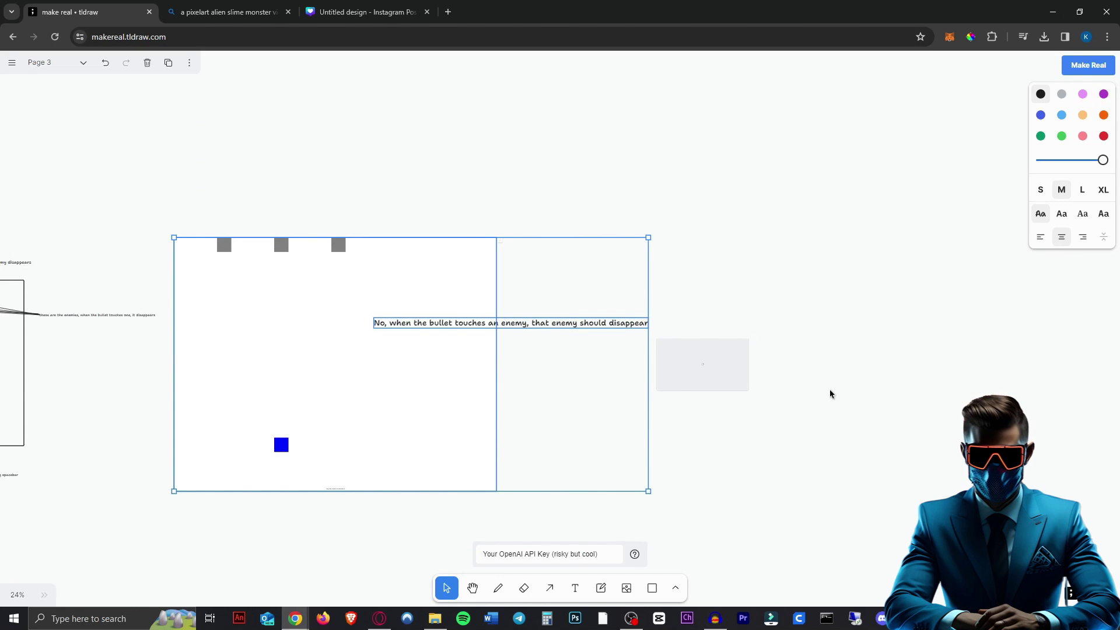
pyautogui.moveTo(750, 389); pyautogui.dragTo(670, 297)
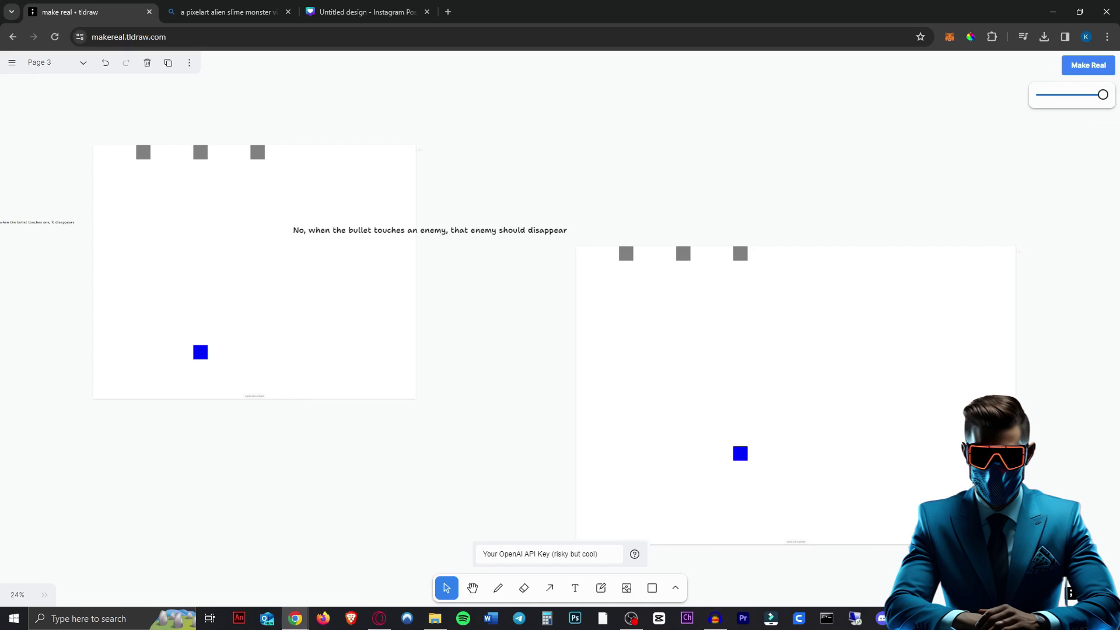
pyautogui.moveTo(759, 430); pyautogui.dragTo(735, 369)
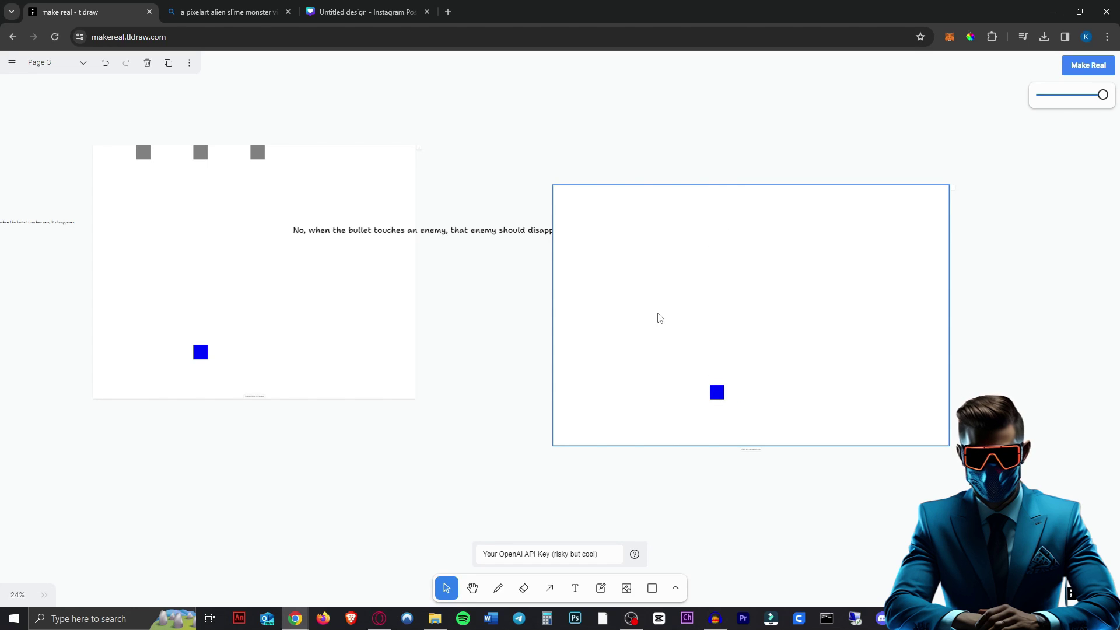
pyautogui.scroll(-3, 1029, 275)
pyautogui.click(572, 363)
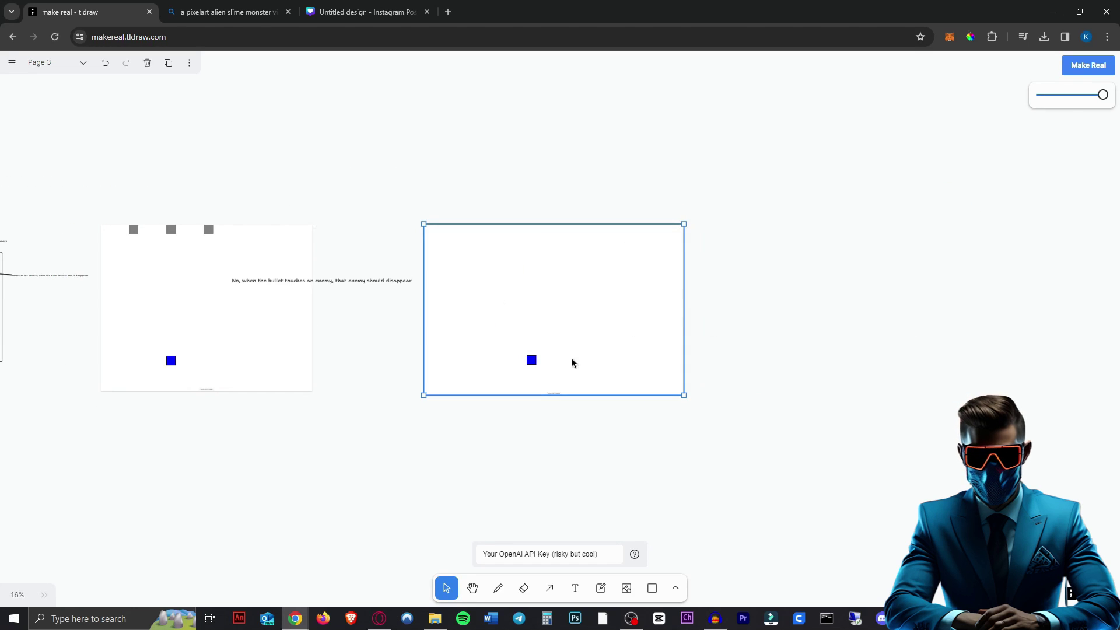
pyautogui.click(785, 324)
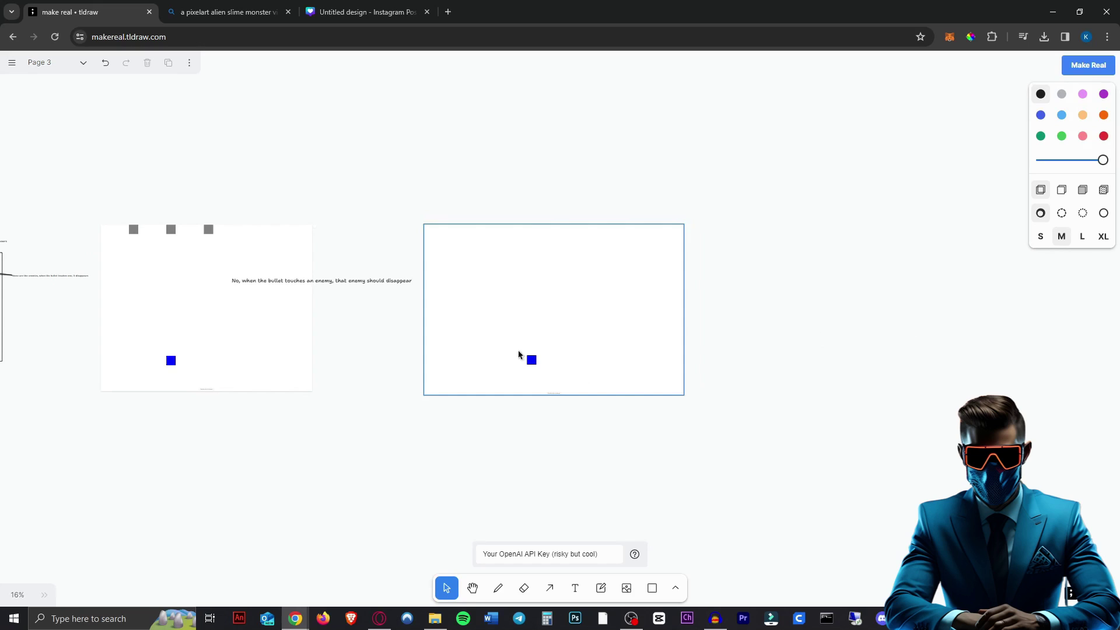
# Step: Place a new text note beside the game for 'there should be 6 enemies at the top'
pyautogui.hscroll(3, 700, 344)
pyautogui.press('t')
pyautogui.click(633, 356)
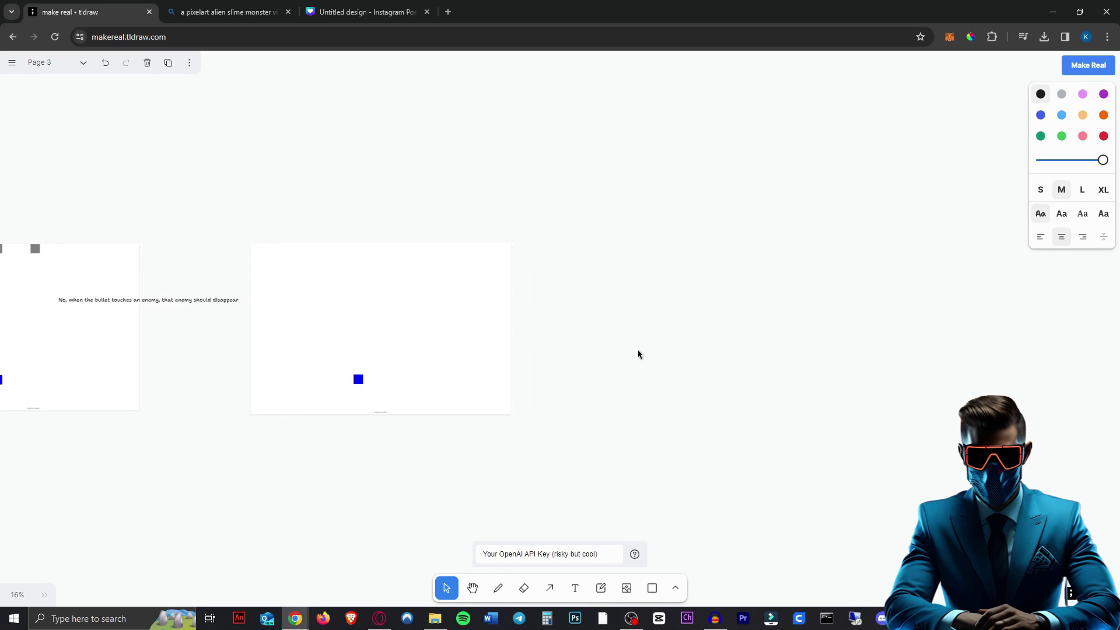
pyautogui.scroll(2, 562, 350)
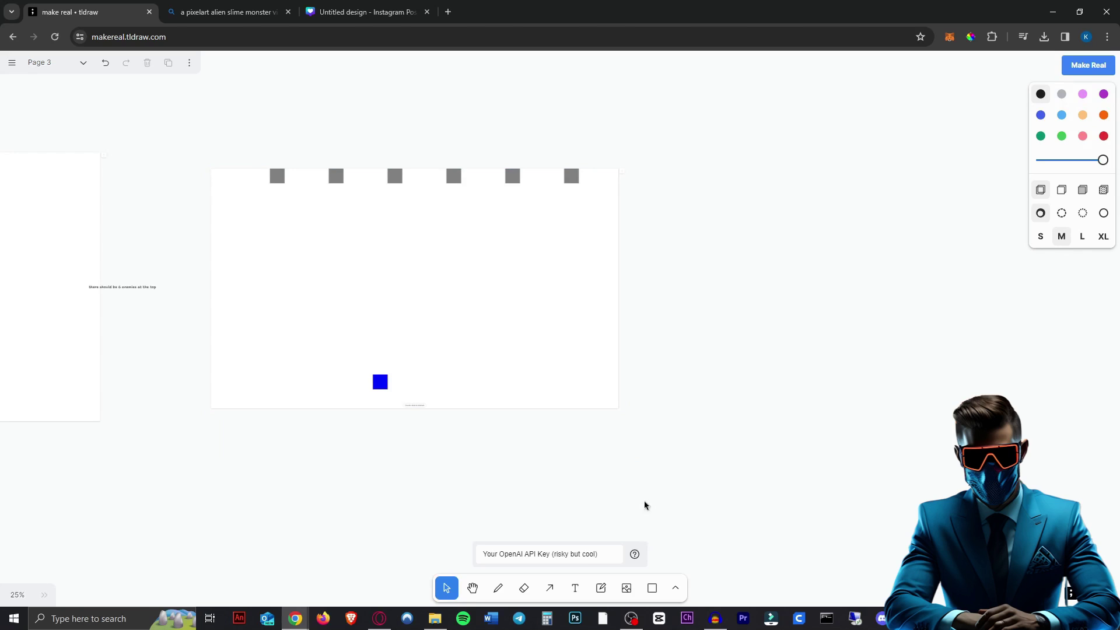
# Step: Draw a small lower-right timer box with an arrow labelled 'this is a timer, it should start at 00:00 and count upwards'
pyautogui.click(652, 588)
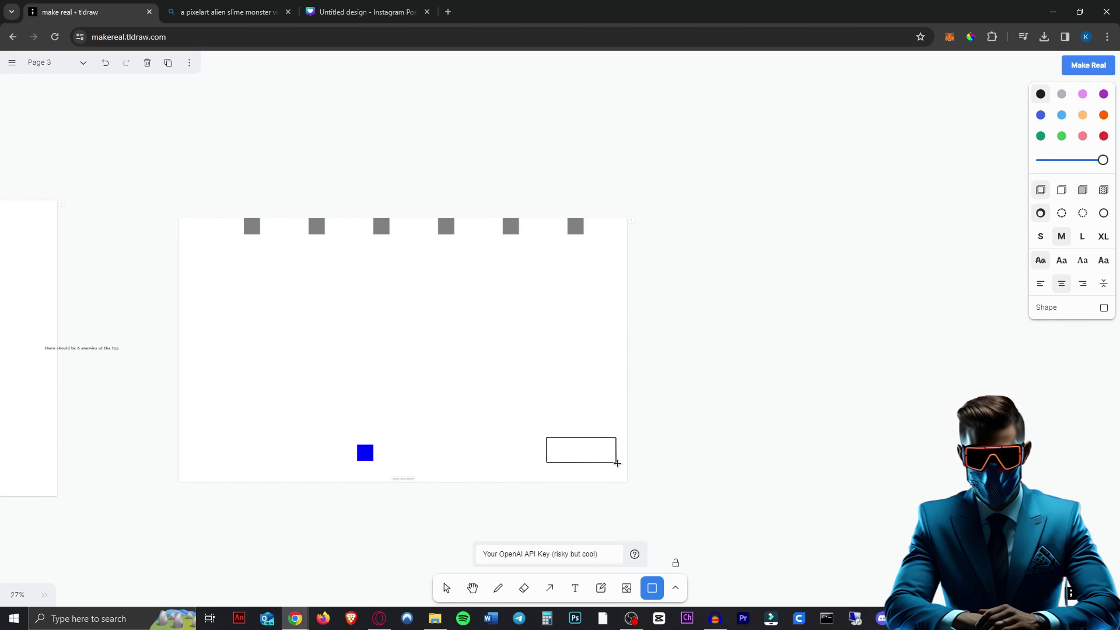
pyautogui.moveTo(618, 463); pyautogui.dragTo(617, 462)
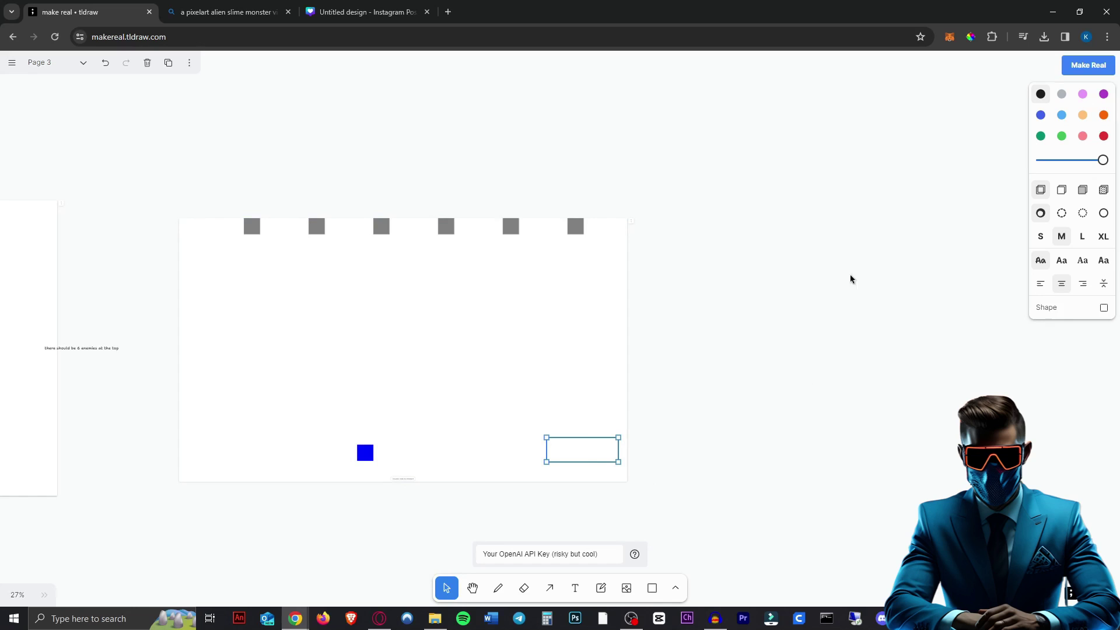
pyautogui.click(554, 591)
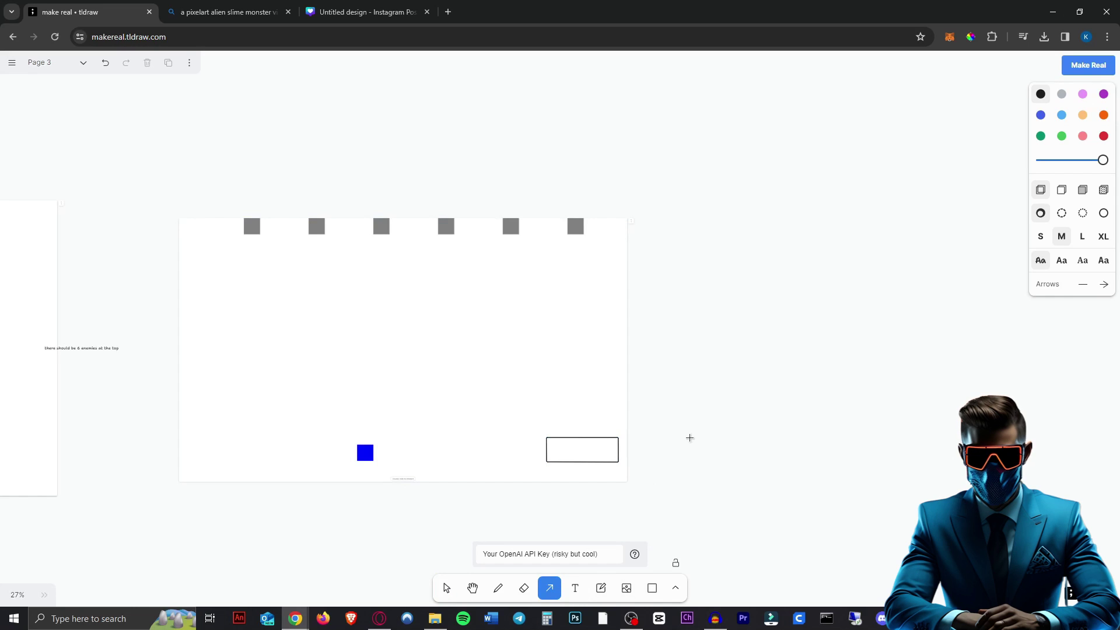
pyautogui.moveTo(612, 451); pyautogui.dragTo(612, 451)
pyautogui.press('Return')
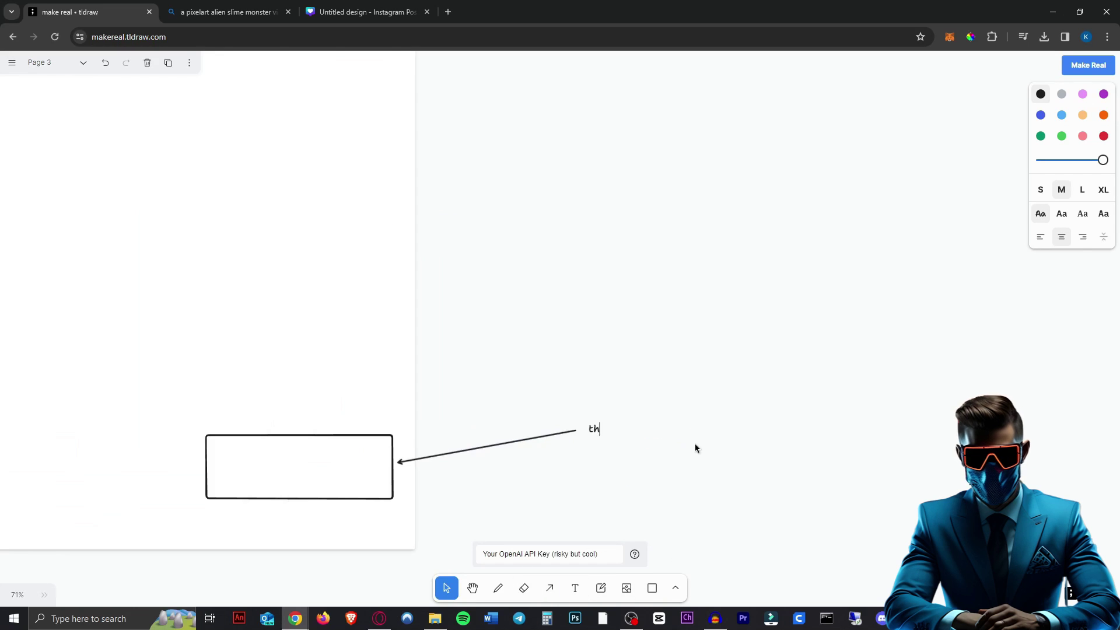
pyautogui.write('this is a timer, it sho')
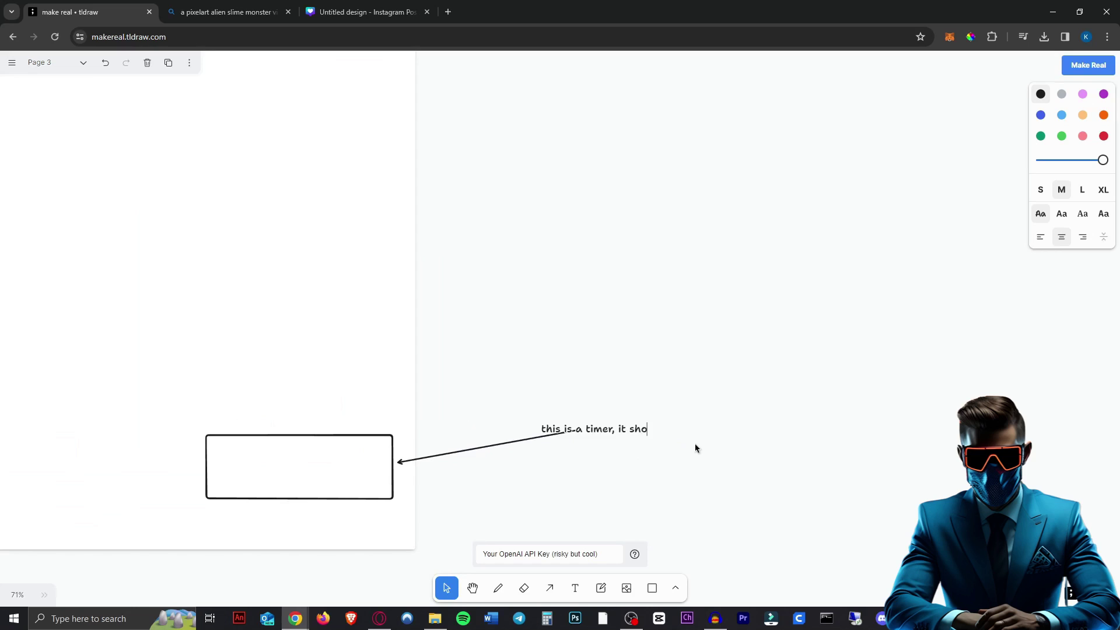
pyautogui.write('uld start at 0')
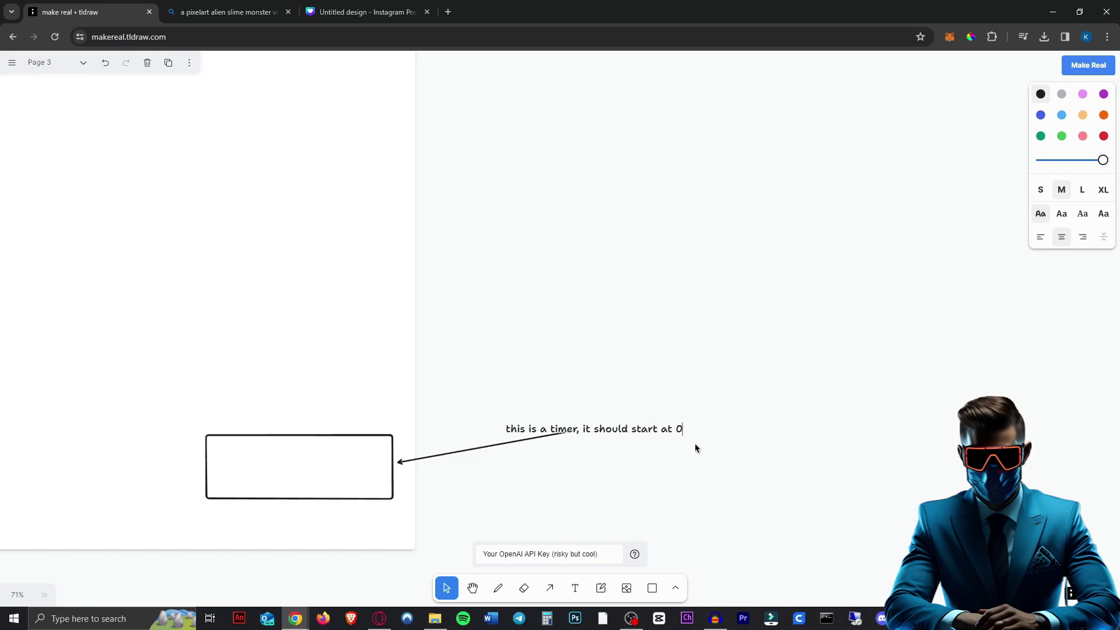
pyautogui.write('0:00 and count upward')
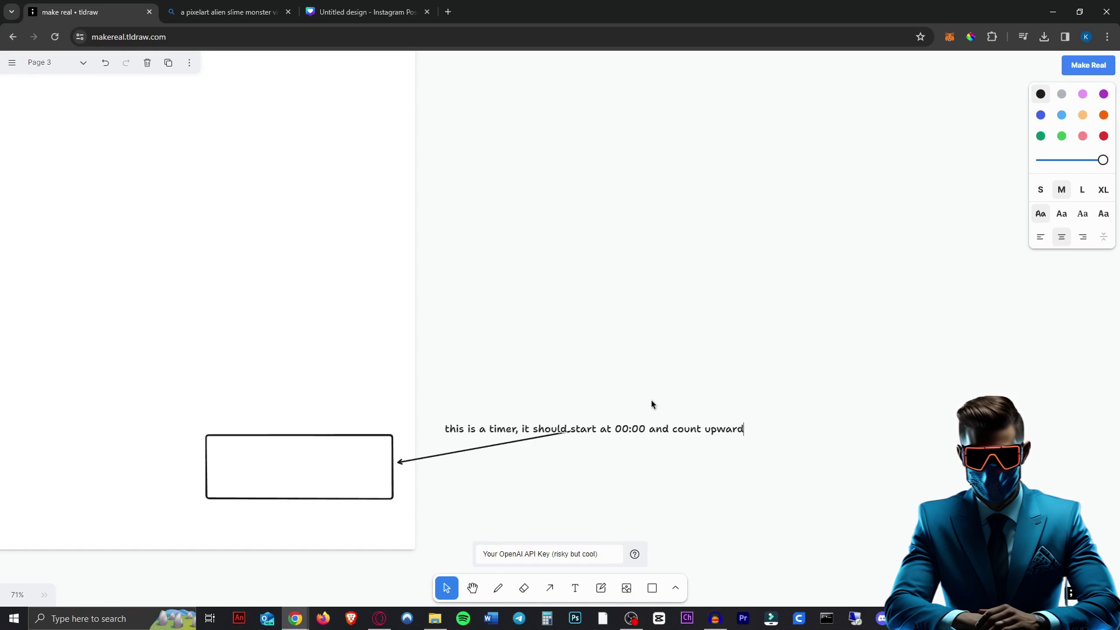
pyautogui.write('s. The timer should pause whe')
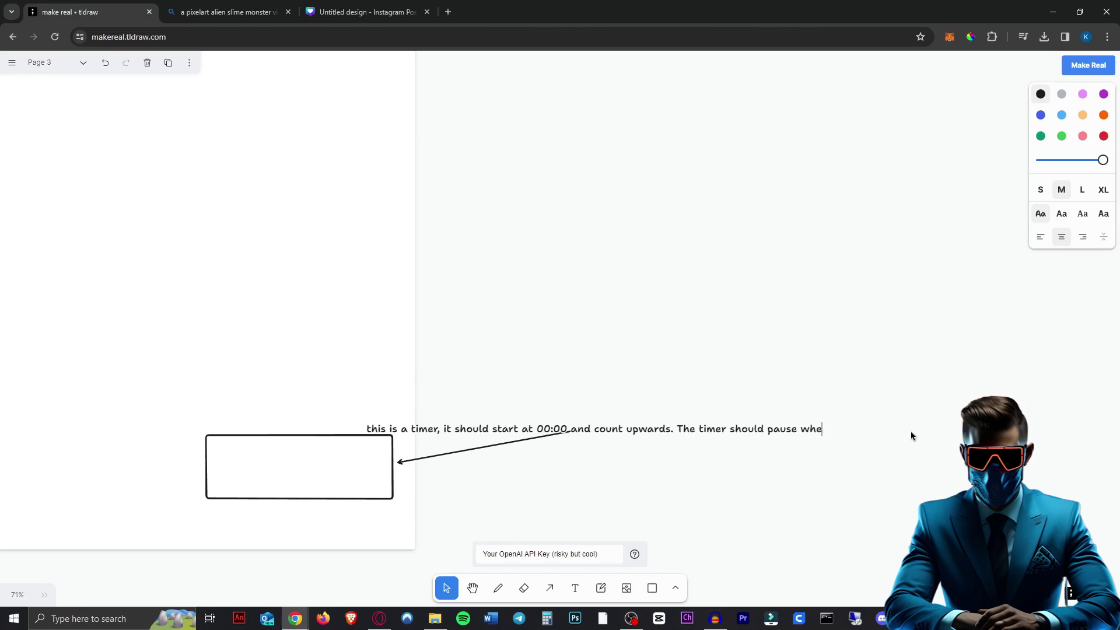
pyautogui.write('n all enemie')
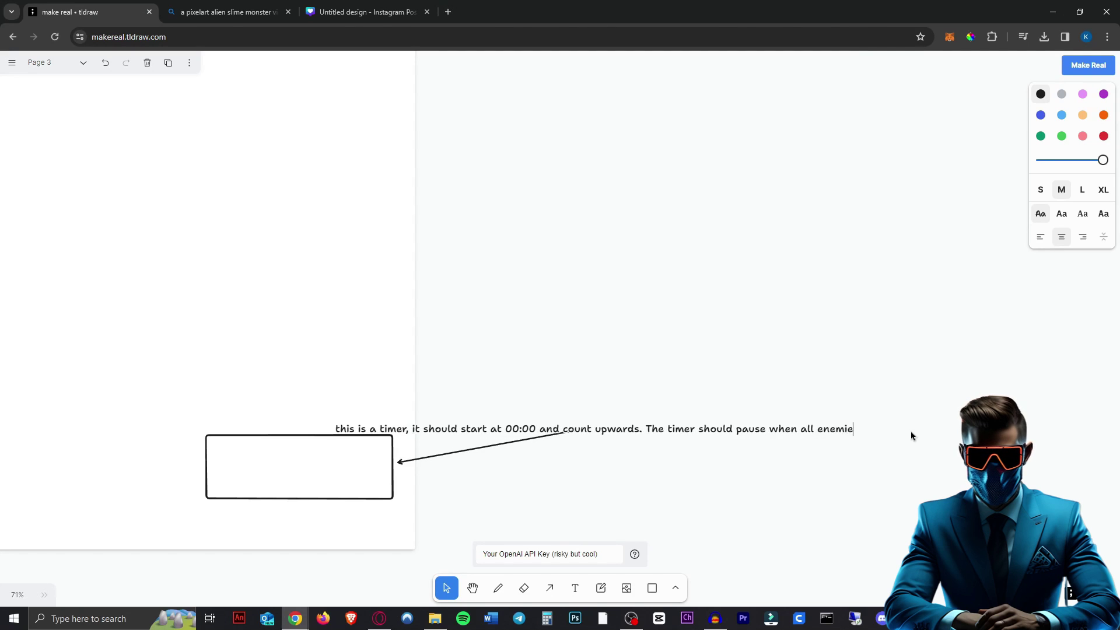
pyautogui.write('s are gone')
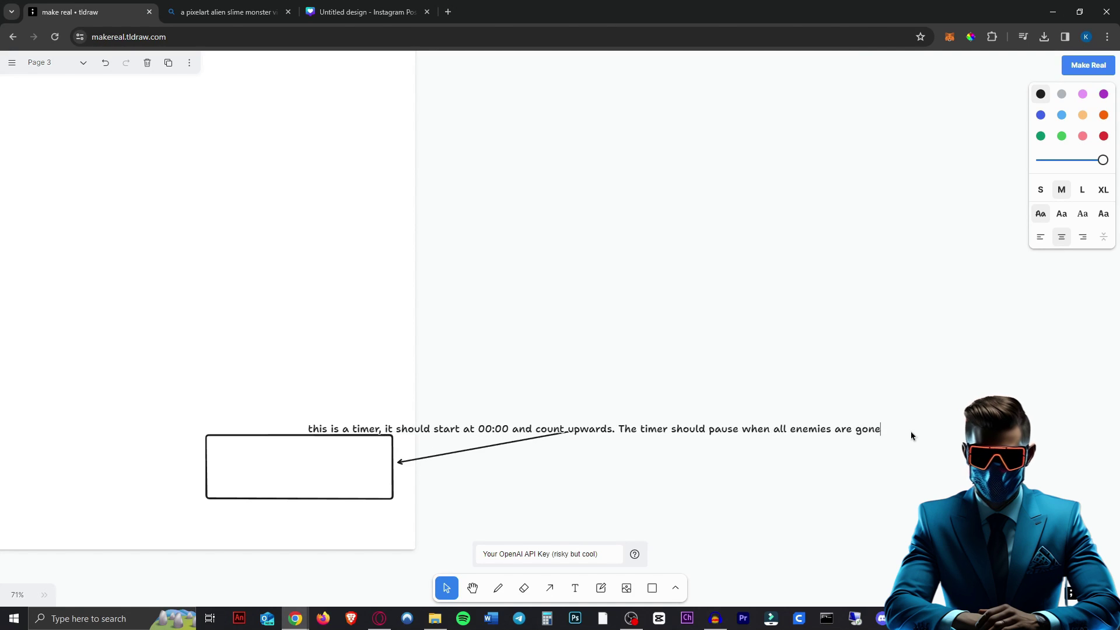
# Step: Select the sketch with all its notes and generate a new version with the timer
pyautogui.press('Escape')
pyautogui.hotkey('ctrl', 'a')
pyautogui.hotkey('ctrl', '-')
pyautogui.hotkey('ctrl', '-')
pyautogui.click(1084, 64)
# Step: Zoom in on the regenerated game preview to watch its timer count up from 00:00
pyautogui.scroll(5, 648, 404)
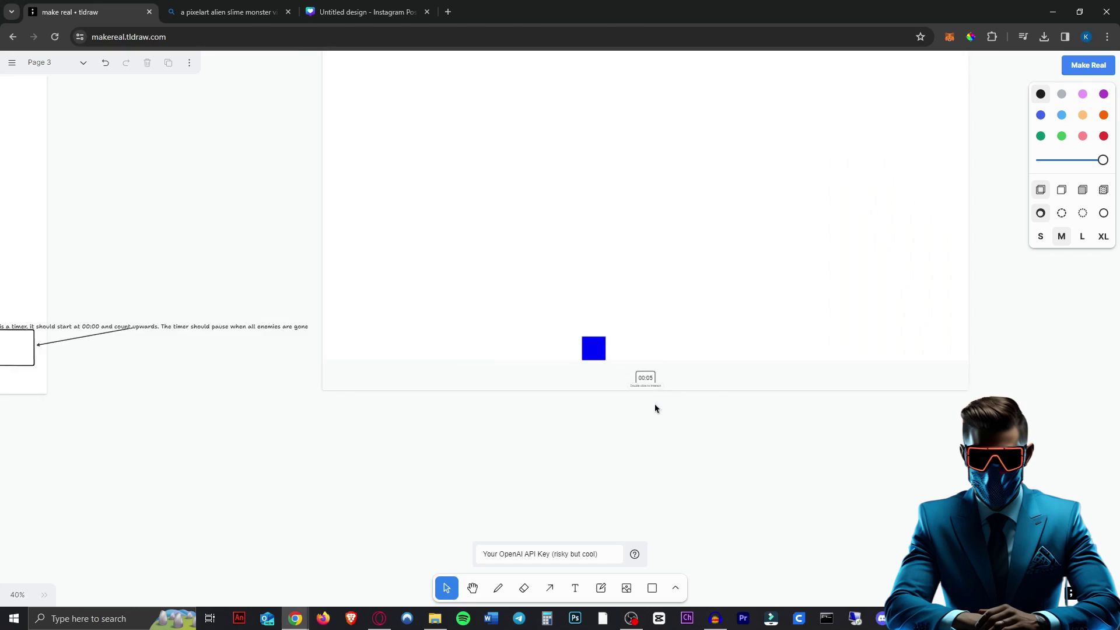
pyautogui.scroll(5, 671, 319)
pyautogui.scroll(-2, 669, 380)
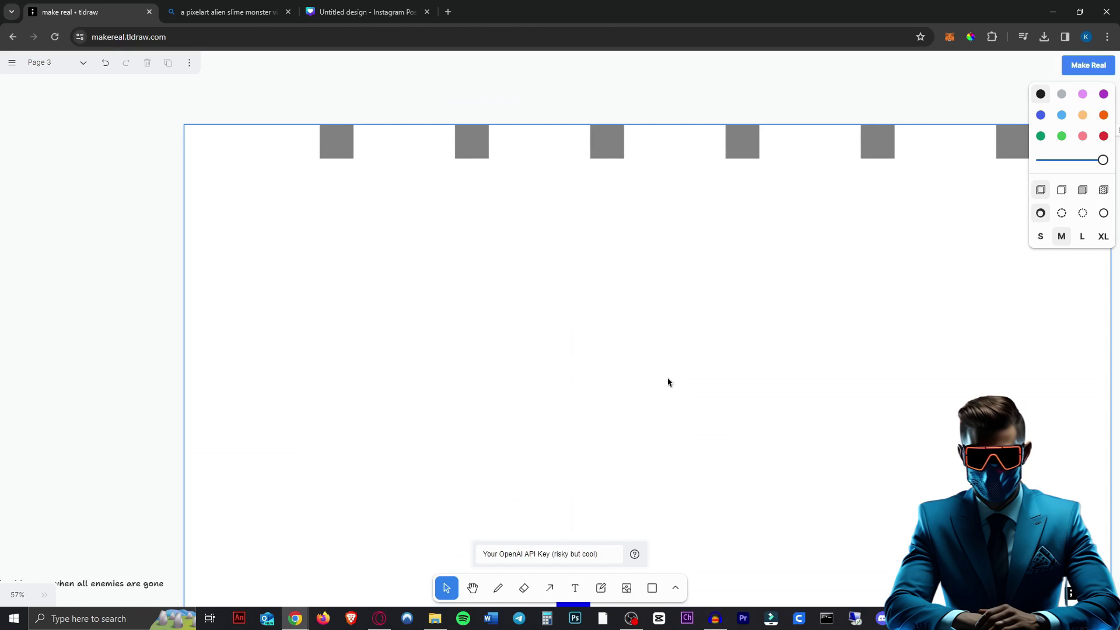
pyautogui.click(680, 420)
pyautogui.scroll(-2, 658, 428)
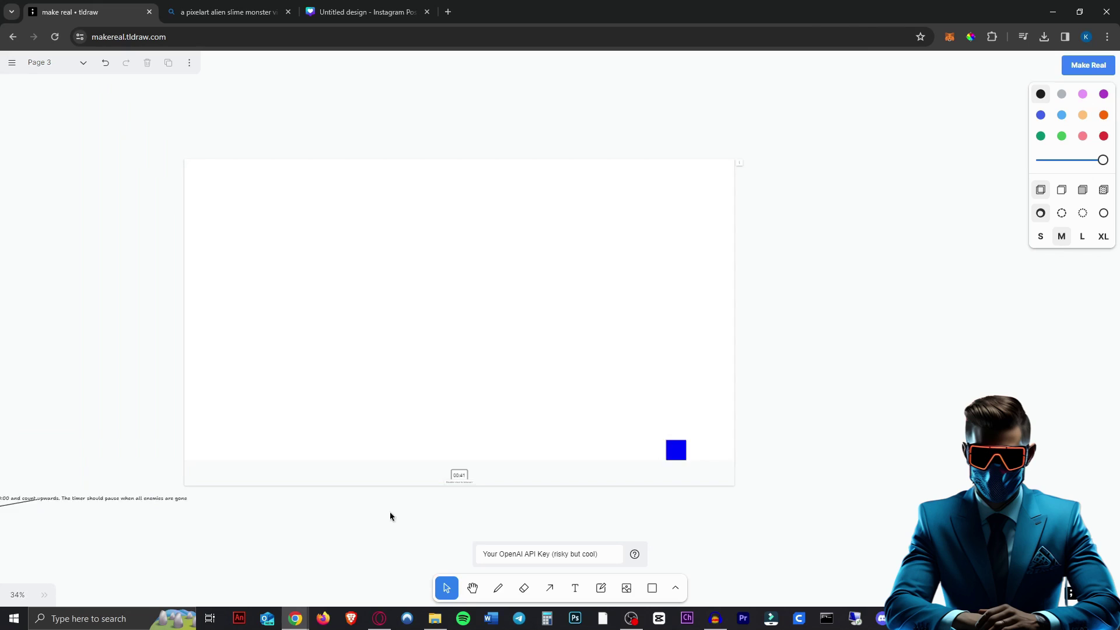
pyautogui.scroll(3, 397, 510)
pyautogui.scroll(4, 505, 425)
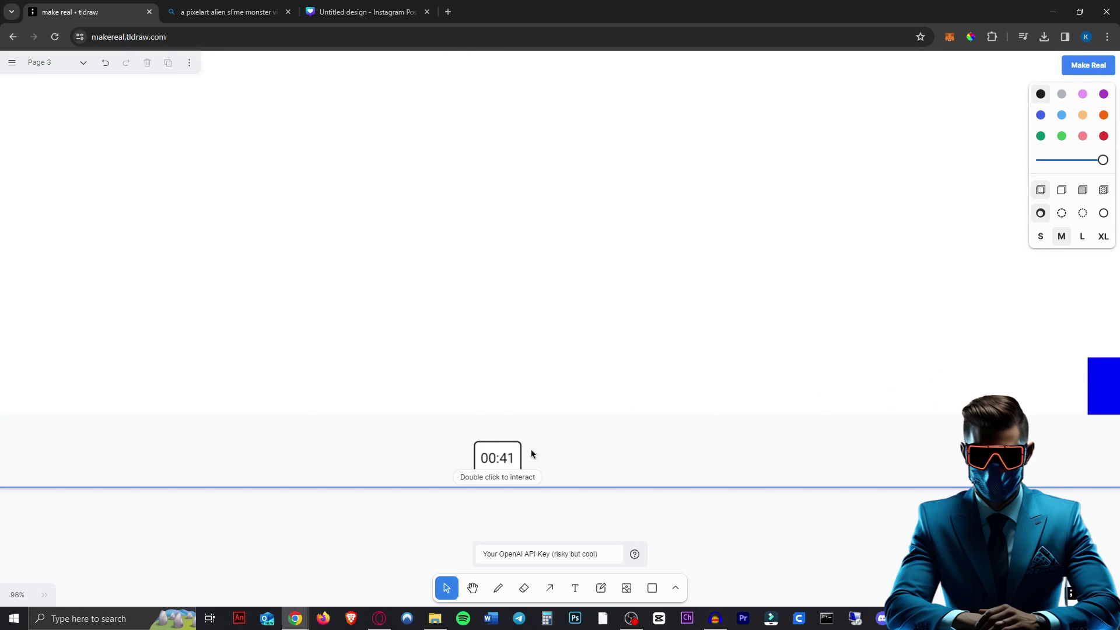
pyautogui.scroll(-6, 532, 455)
pyautogui.press('t')
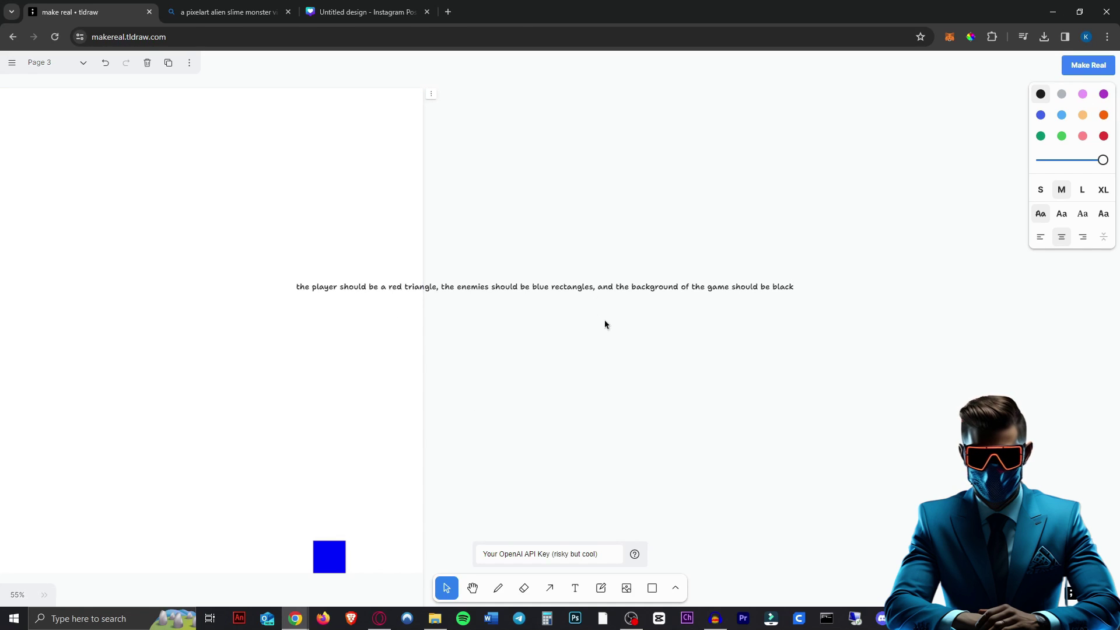
# Step: Regenerate the game with a black background, red triangle player and blue rectangle enemies
pyautogui.hotkey('ctrl', 'a')
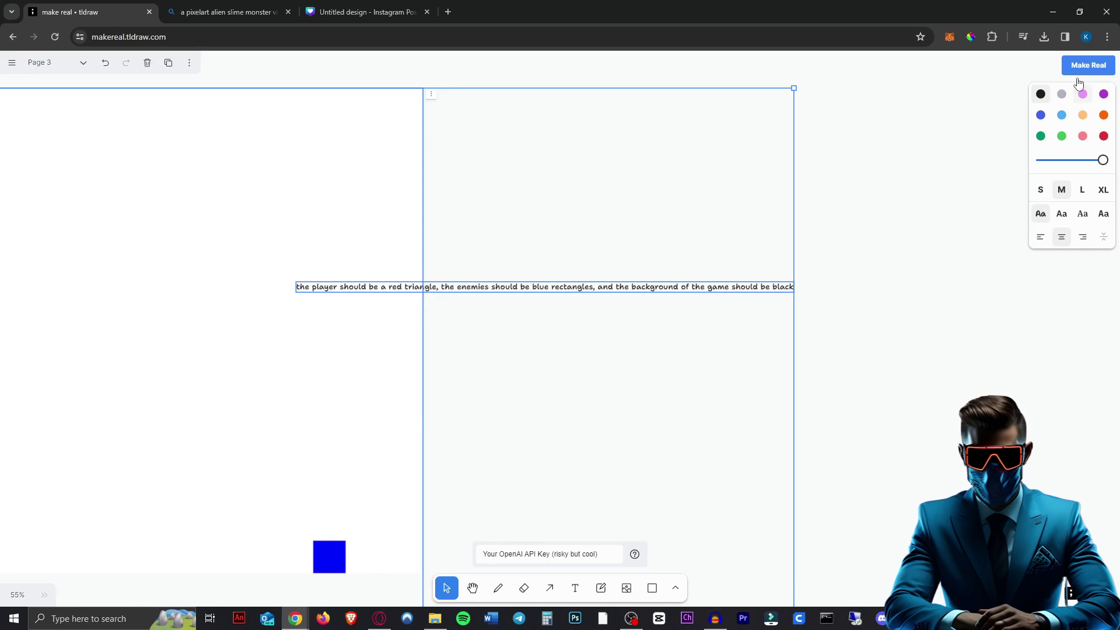
pyautogui.click(1085, 66)
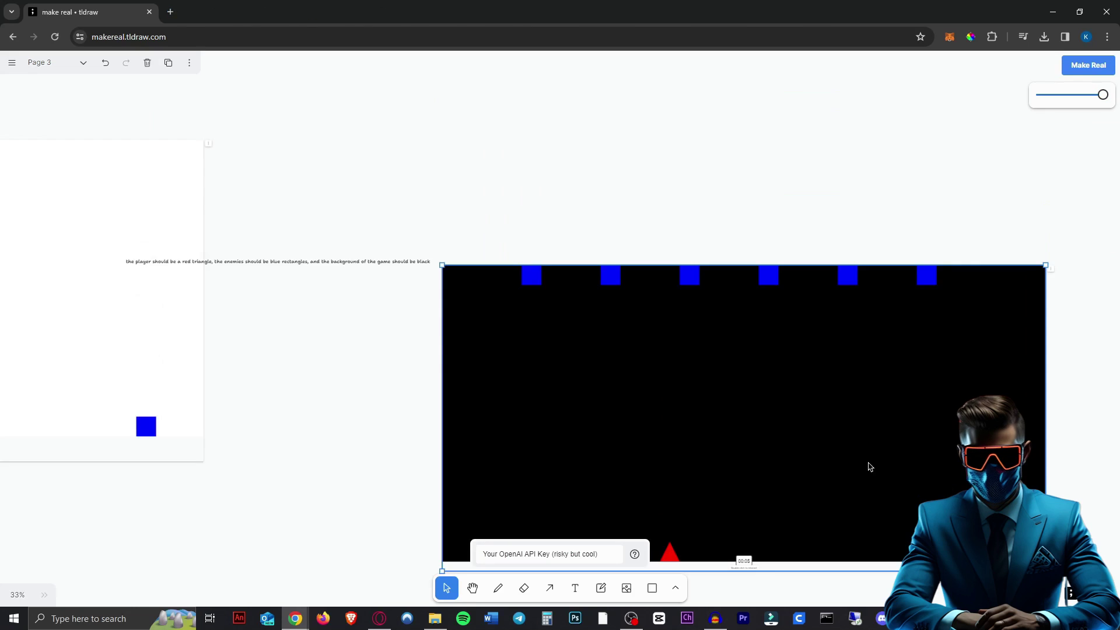
pyautogui.scroll(-1, 862, 376)
# Step: Play the new version, moving the red triangle left and right, then open its export menu
pyautogui.doubleClick(784, 384)
pyautogui.press('Right')
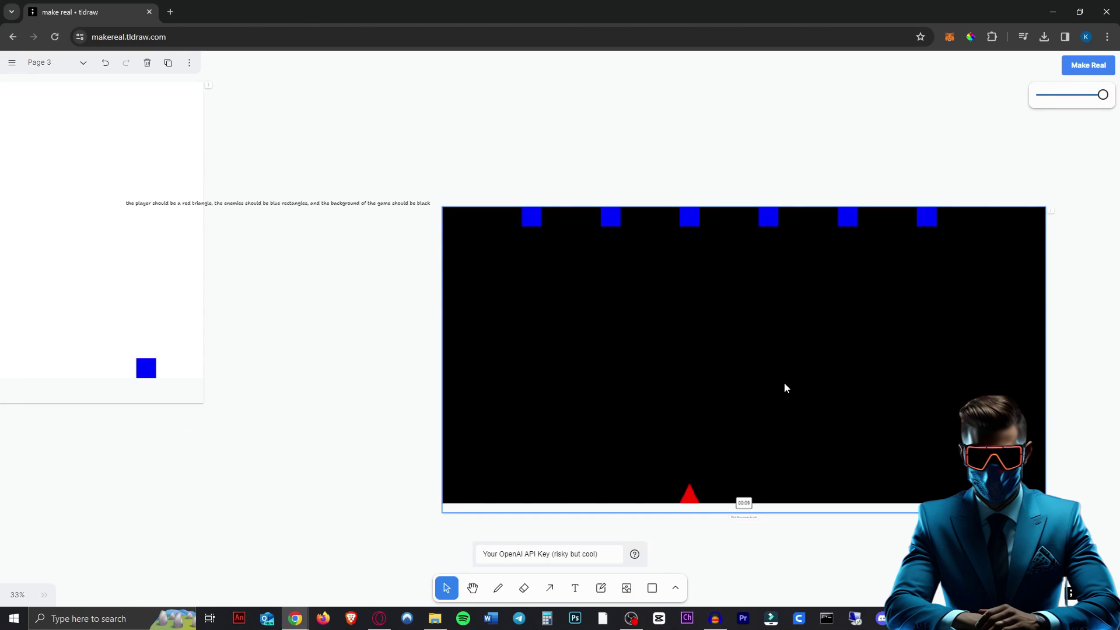
pyautogui.press('Left')
pyautogui.hscroll(5, 784, 387)
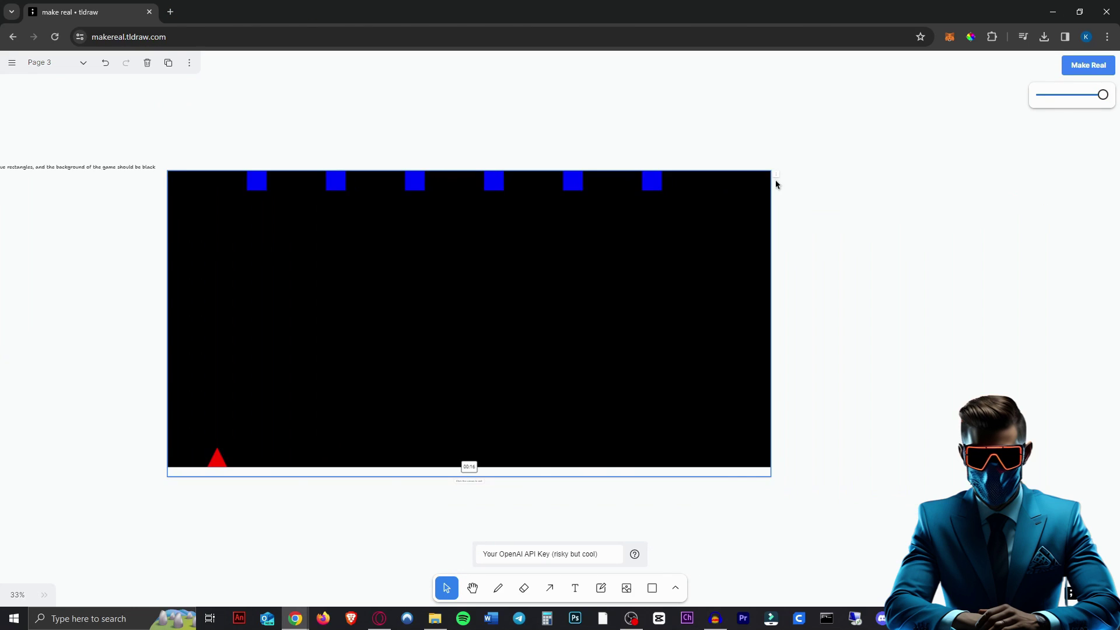
pyautogui.click(776, 178)
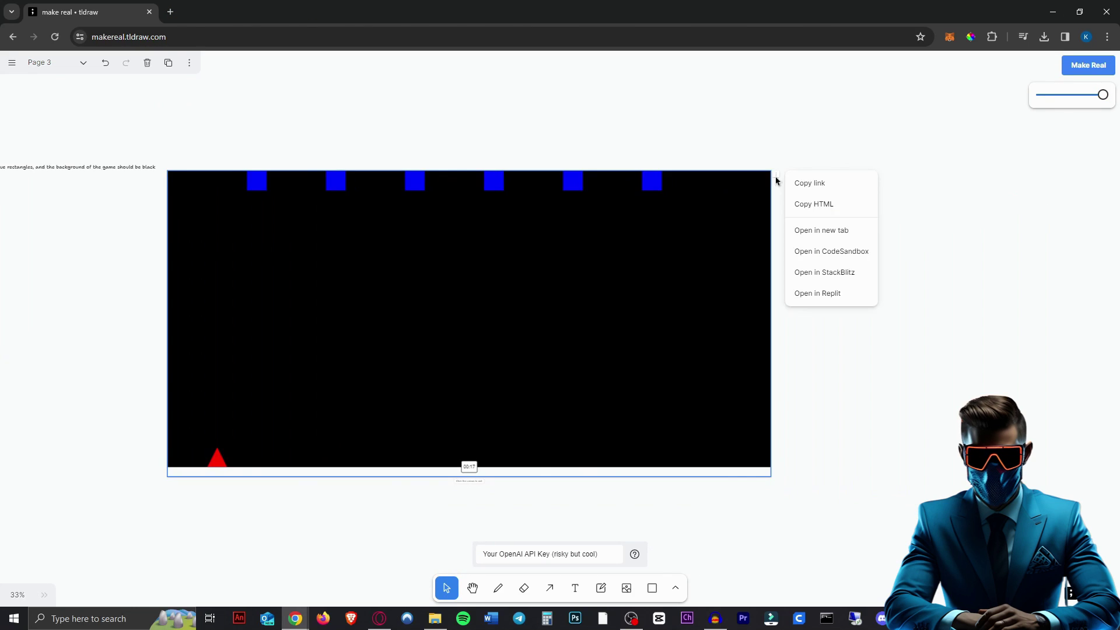
# Step: Copy the game's HTML into a new Notepad++ file and save it as 'space game.html' (All types)
pyautogui.click(845, 205)
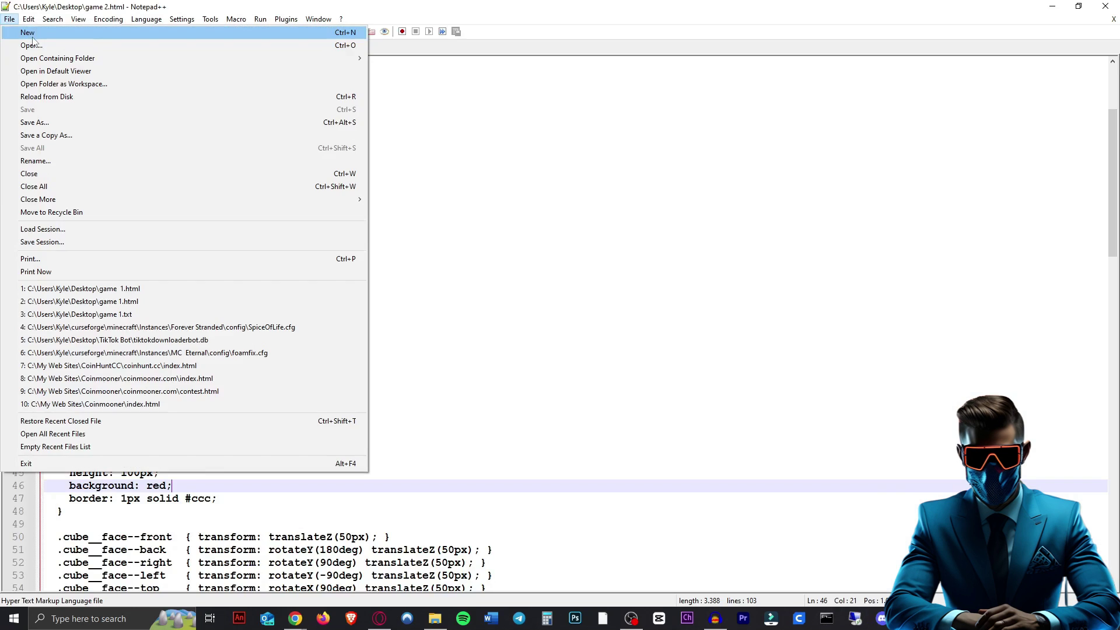
pyautogui.click(29, 33)
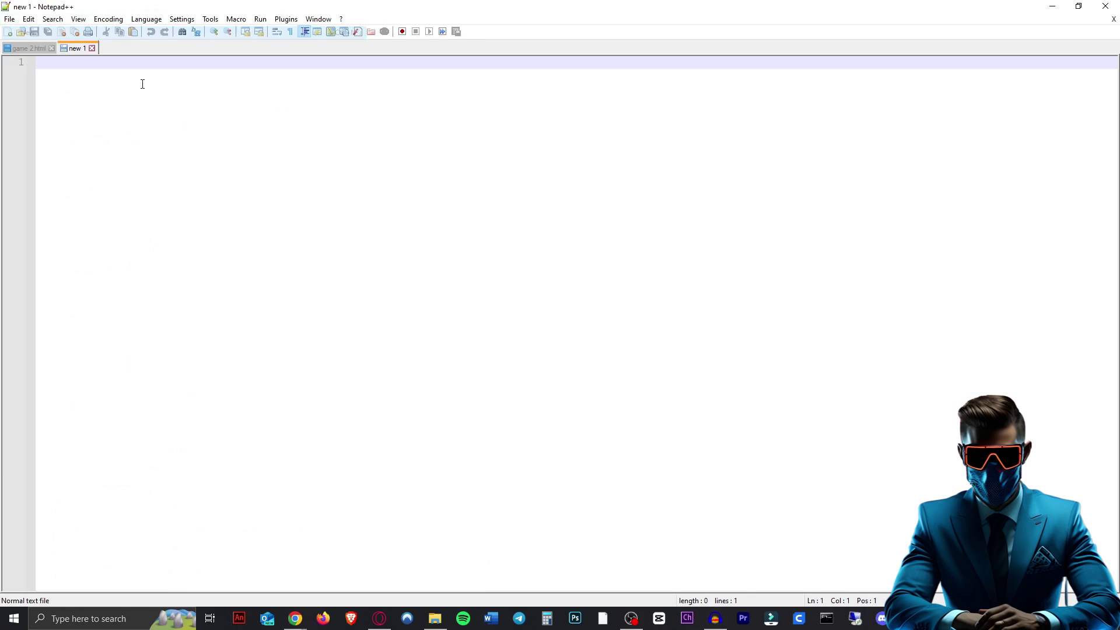
pyautogui.hotkey('ctrl', 'v')
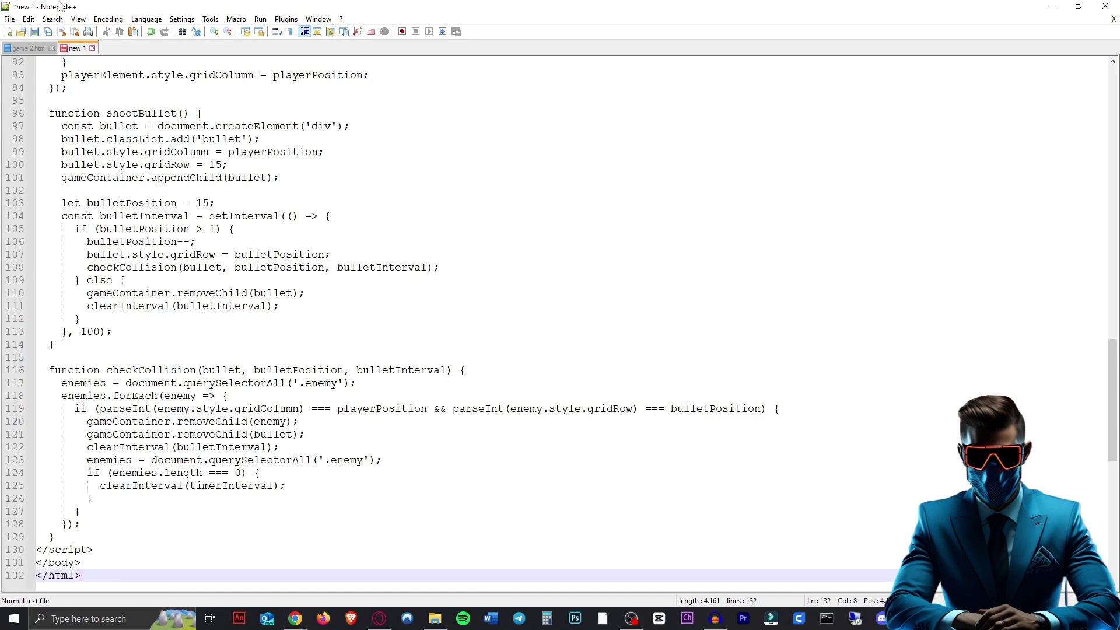
pyautogui.hotkey('ctrl', 's')
pyautogui.write('space game')
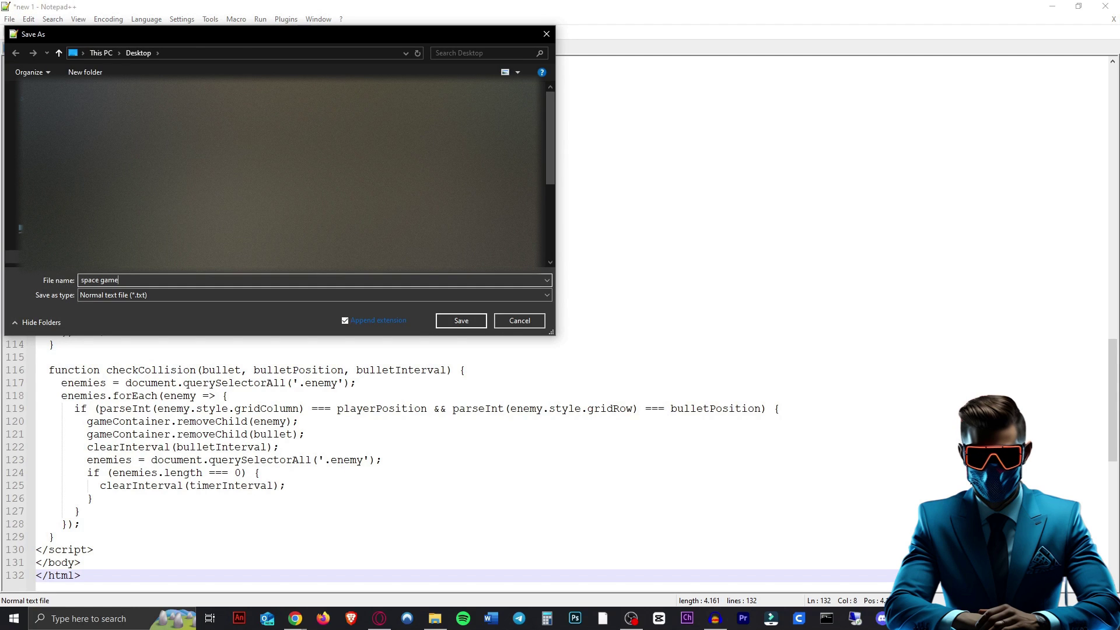
pyautogui.write('.html')
pyautogui.click(315, 295)
pyautogui.click(192, 306)
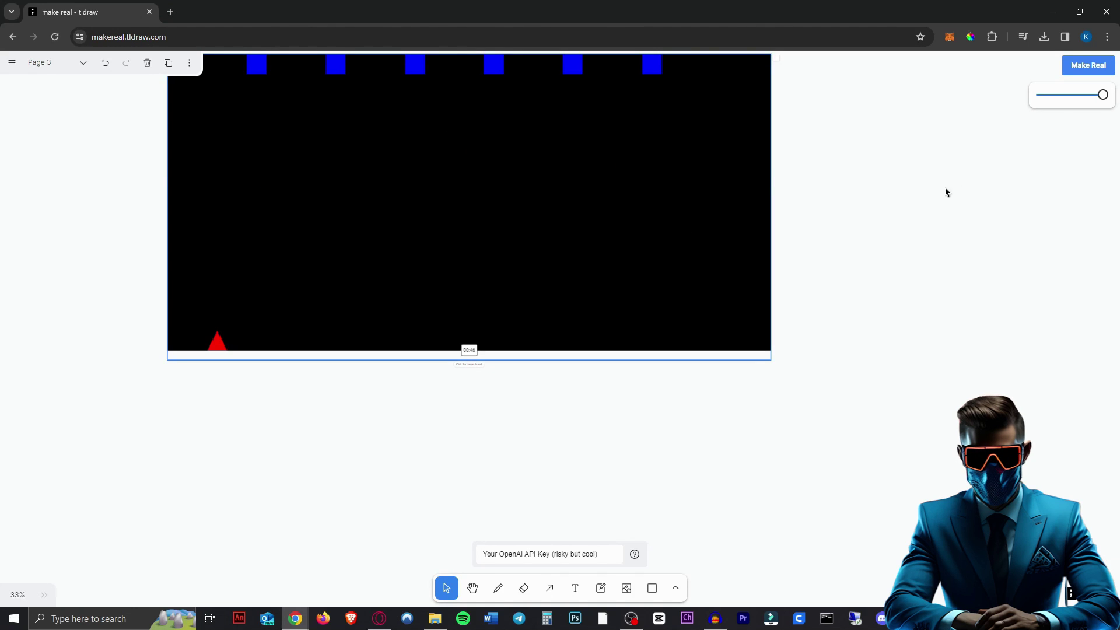
# Step: Add a new blank page and bring the generated AI Quest contact form into view
pyautogui.scroll(-5, 946, 192)
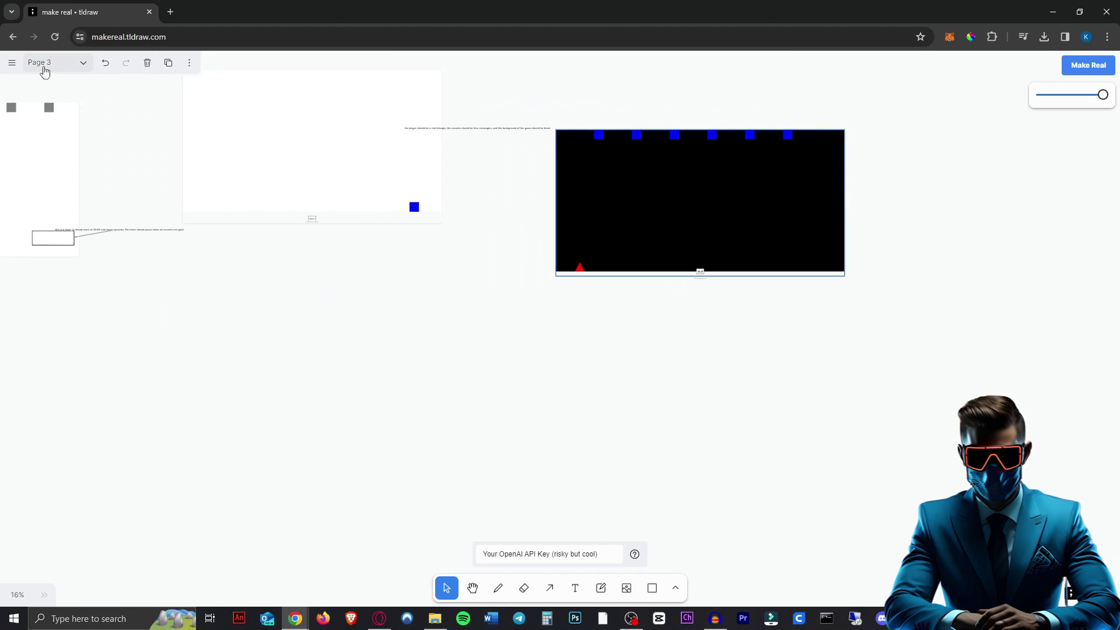
pyautogui.click(50, 67)
pyautogui.click(140, 88)
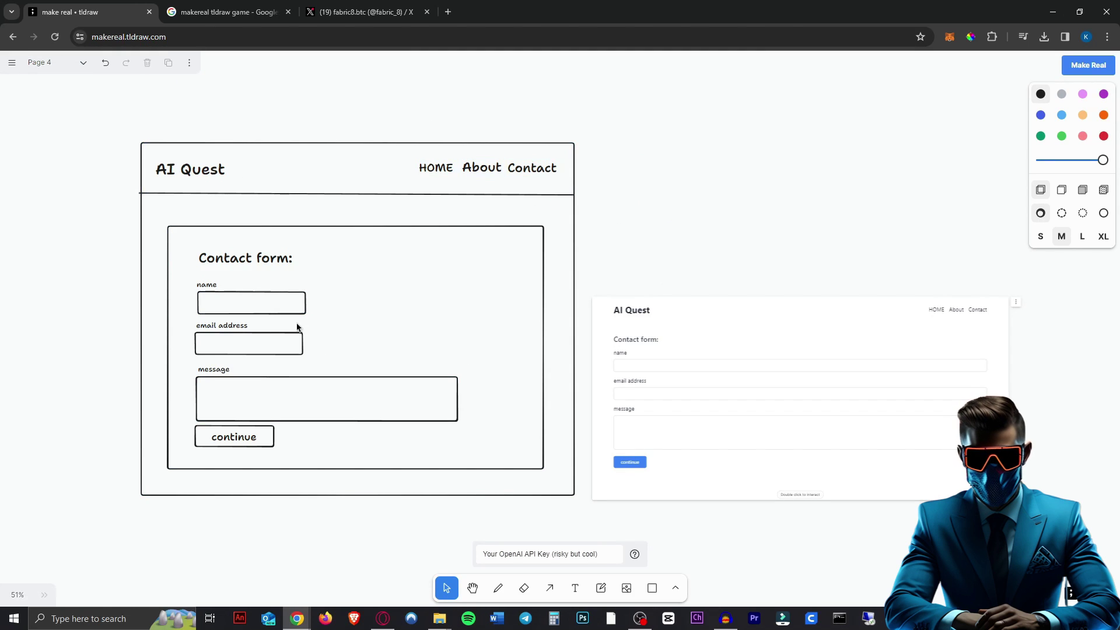
pyautogui.scroll(2, 316, 332)
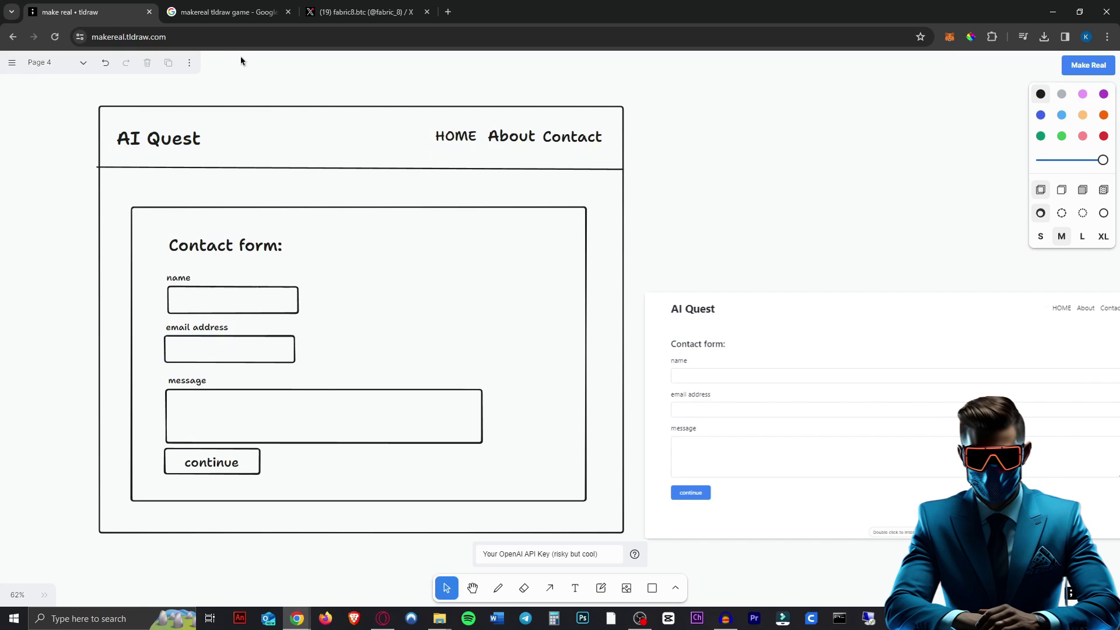
pyautogui.hscroll(6, 435, 160)
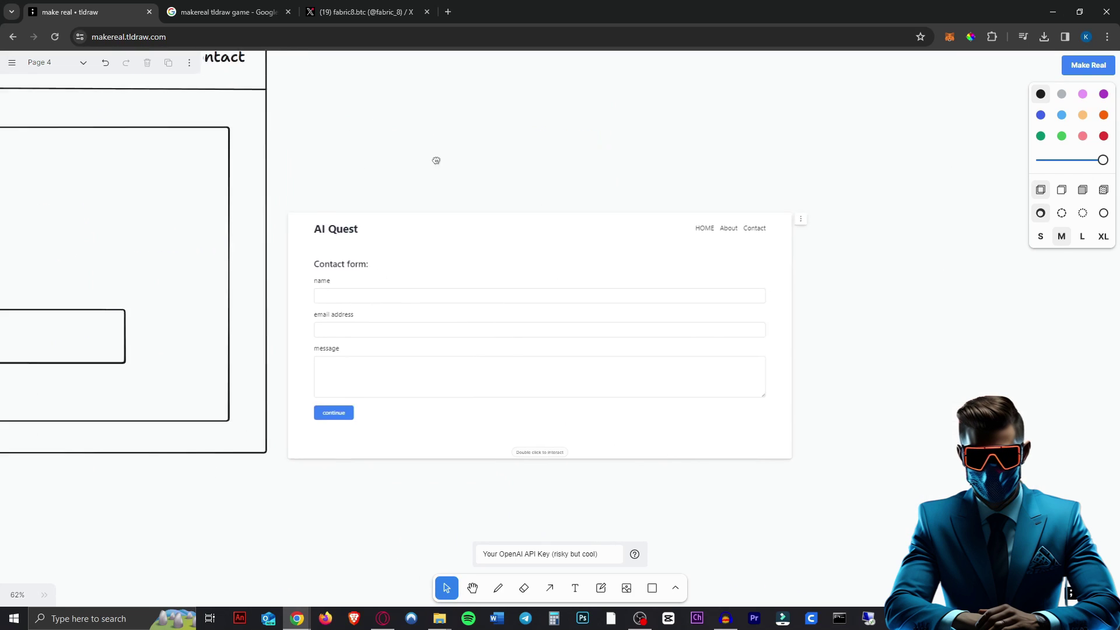
pyautogui.scroll(-1, 448, 252)
pyautogui.scroll(3, 522, 275)
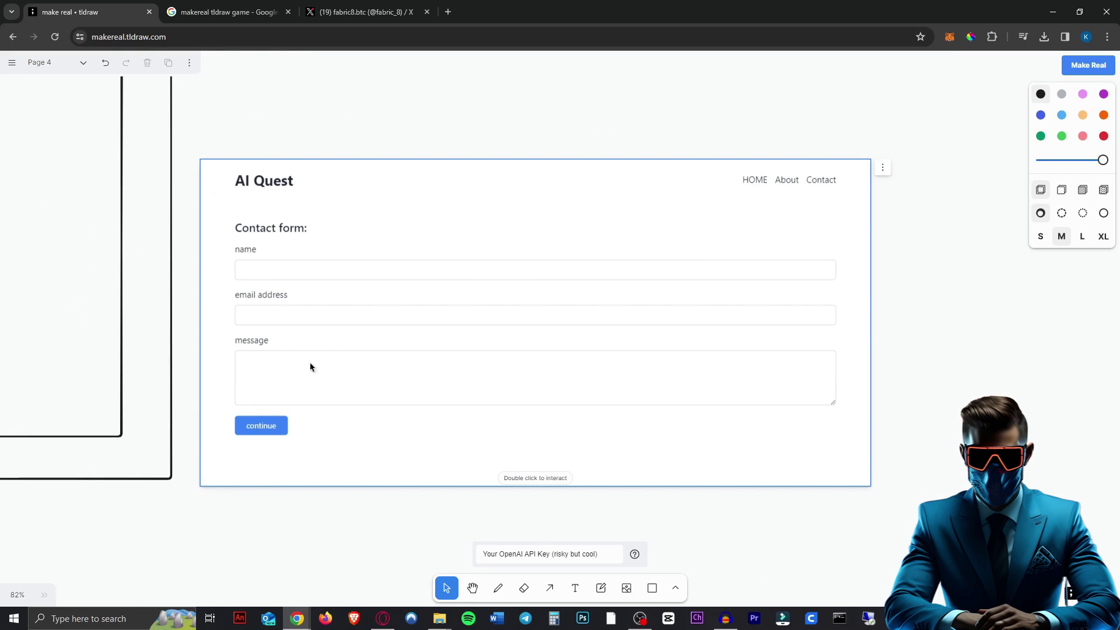
# Step: Fill in the form's name and message, submit it, then add the missing domain to the email
pyautogui.doubleClick(376, 443)
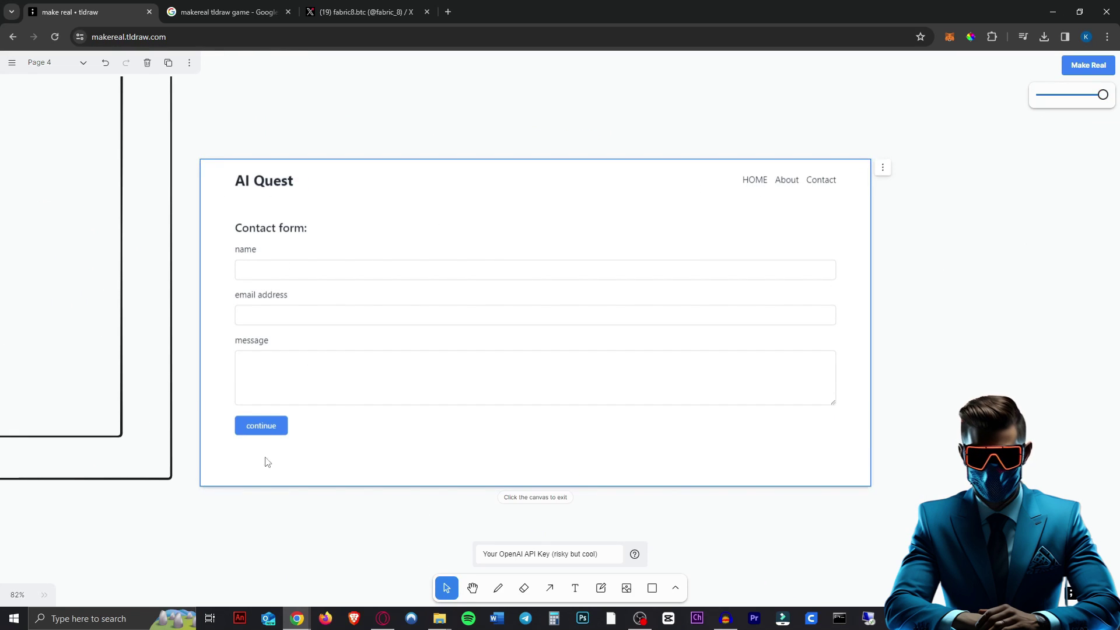
pyautogui.click(305, 358)
pyautogui.click(301, 271)
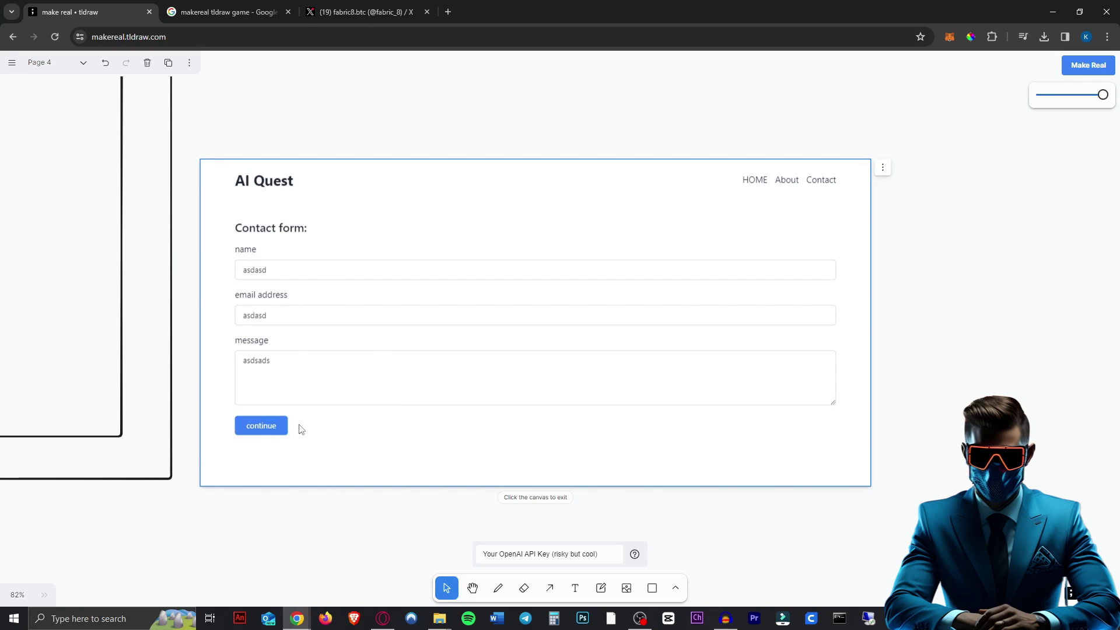
pyautogui.hscroll(-10, 404, 343)
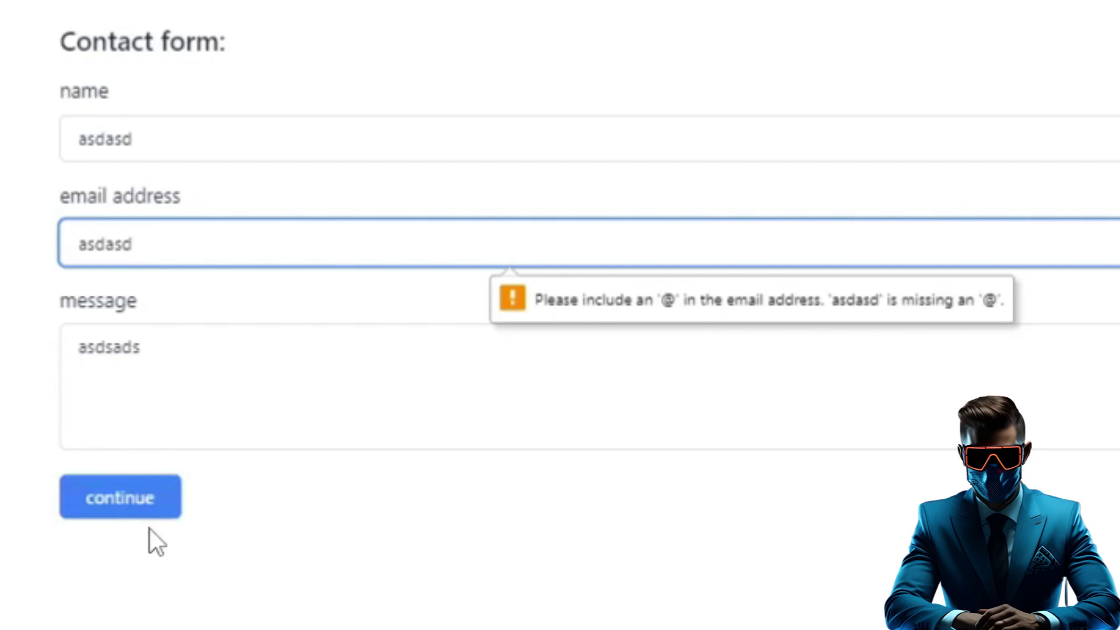
pyautogui.click(161, 502)
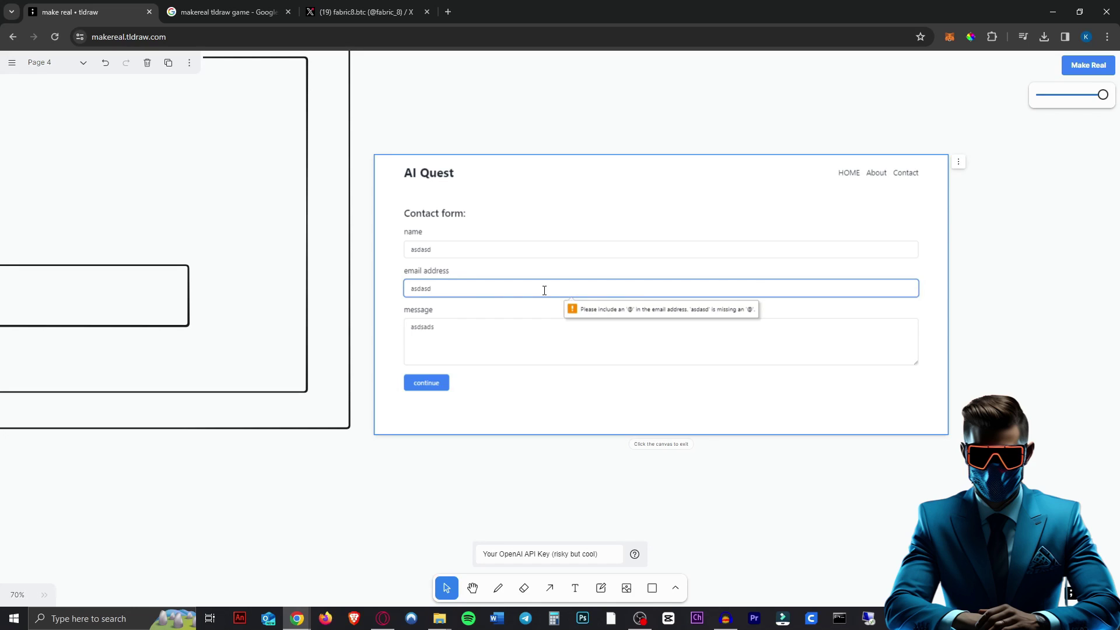
pyautogui.write('@hsd.com')
pyautogui.click(479, 320)
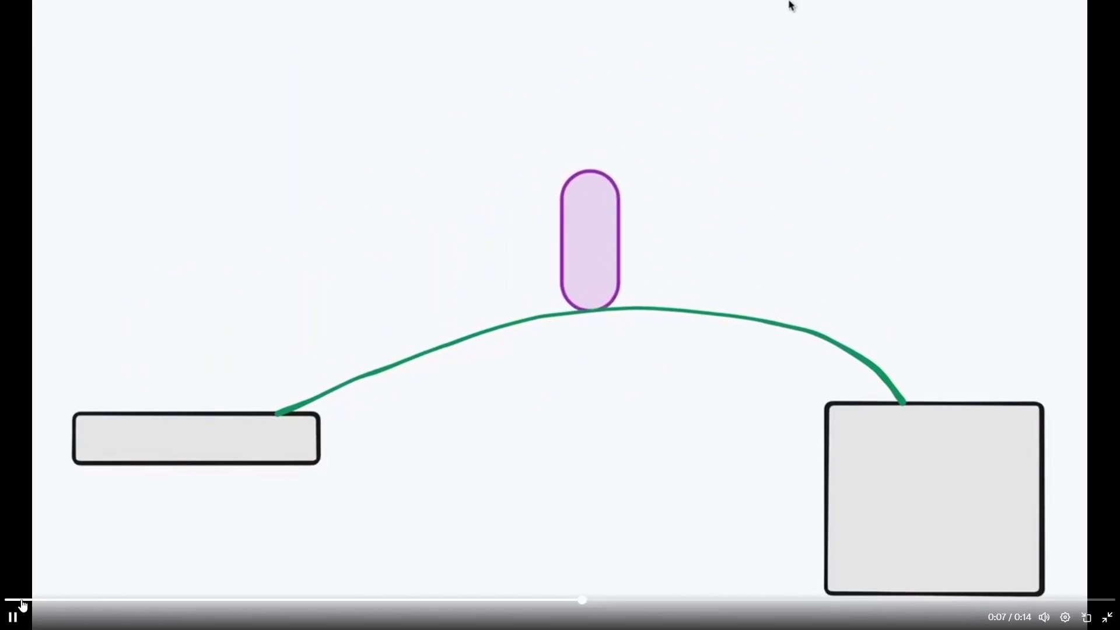
# Step: Exit the full-screen physics clip to return to tldraw's X profile feed
pyautogui.press('Escape')
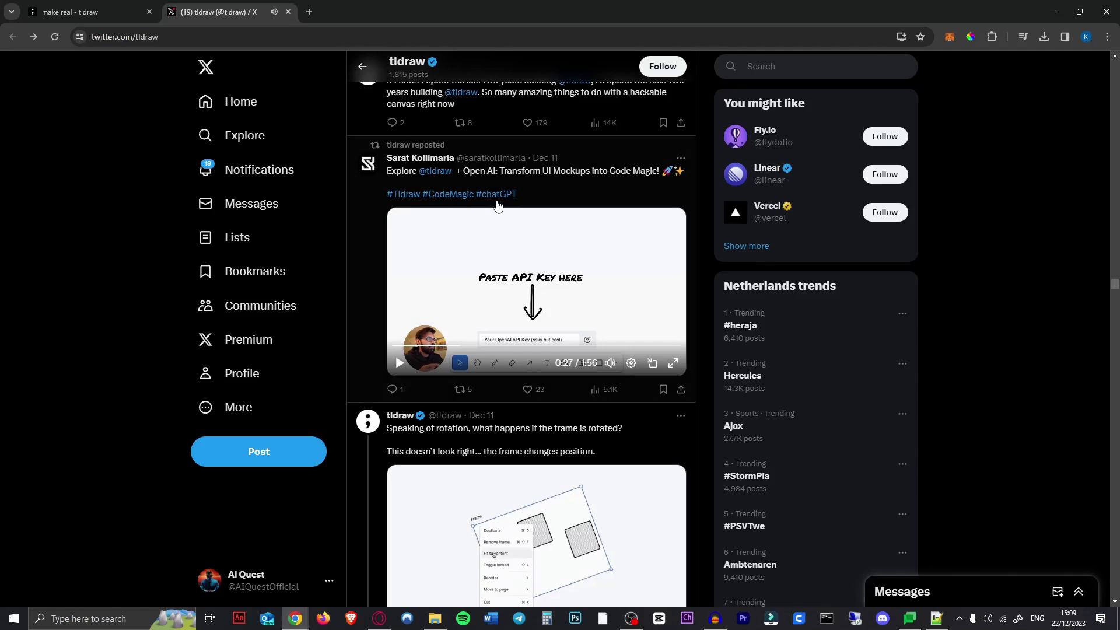
# Step: Watch the Make Real chat-app tutorial video full screen, pausing and resuming it once
pyautogui.click(674, 363)
pyautogui.click(391, 493)
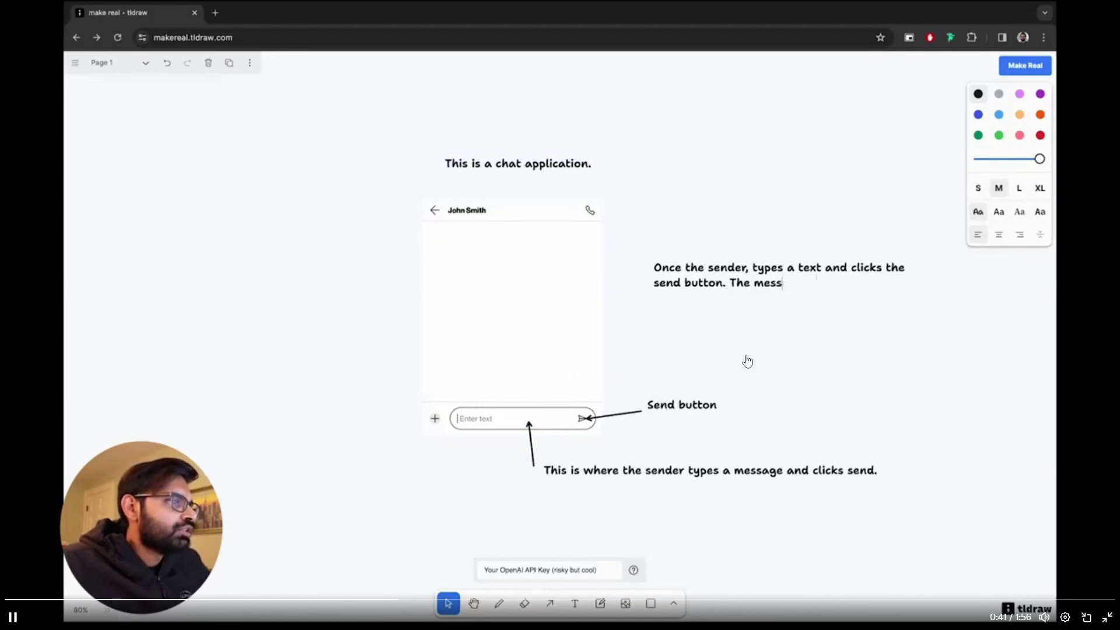
pyautogui.click(557, 230)
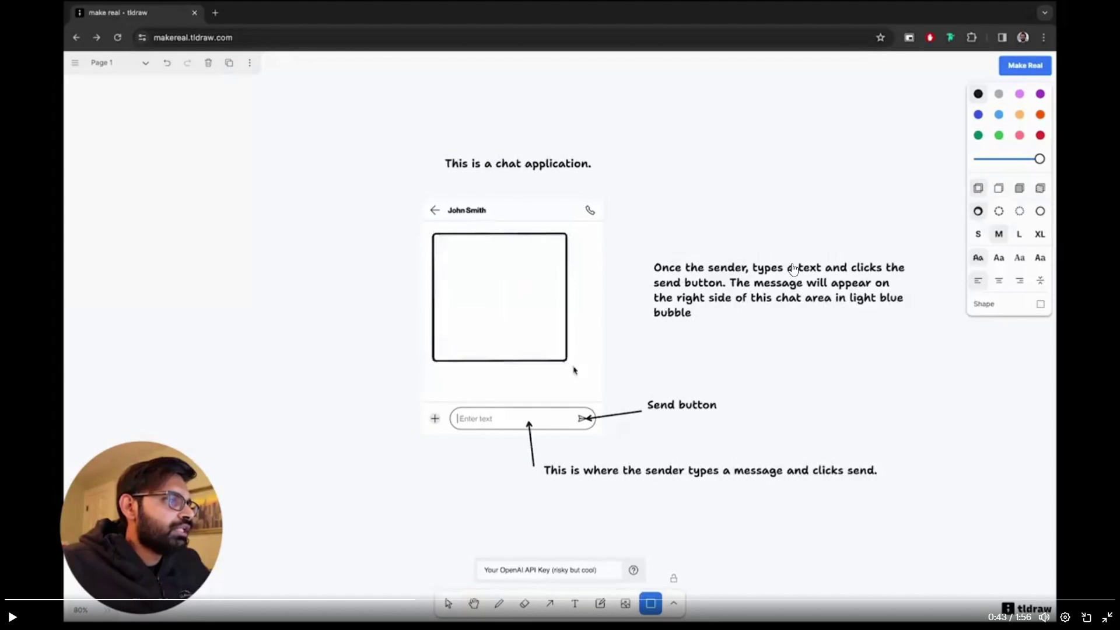
pyautogui.click(738, 279)
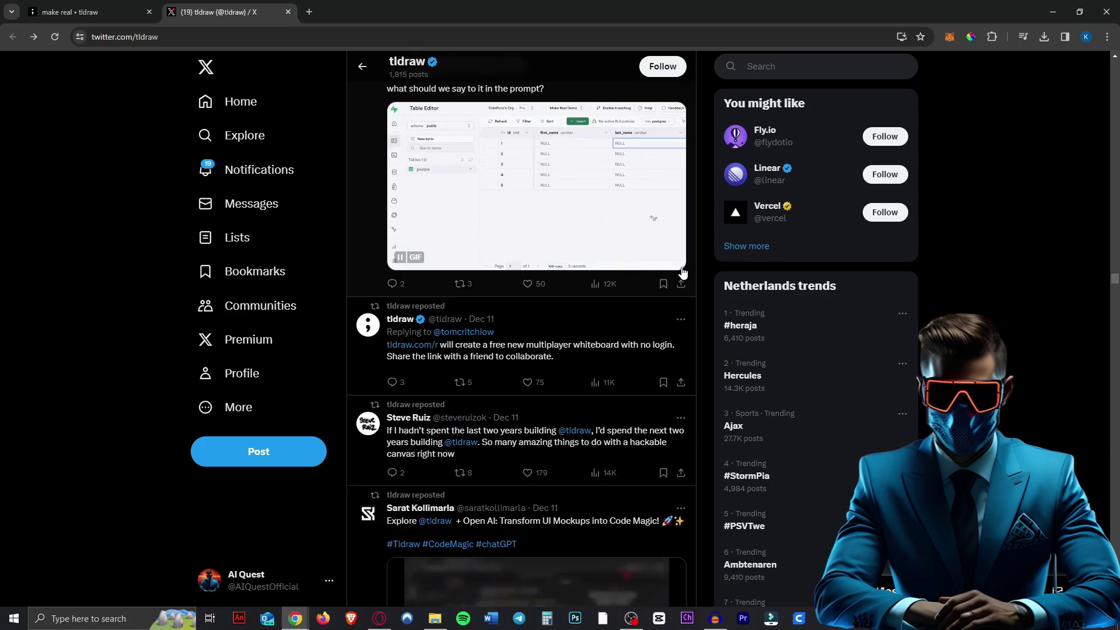
# Step: Watch the 'this never gets old' space-ship game video full screen, then exit full screen
pyautogui.scroll(-15, 692, 280)
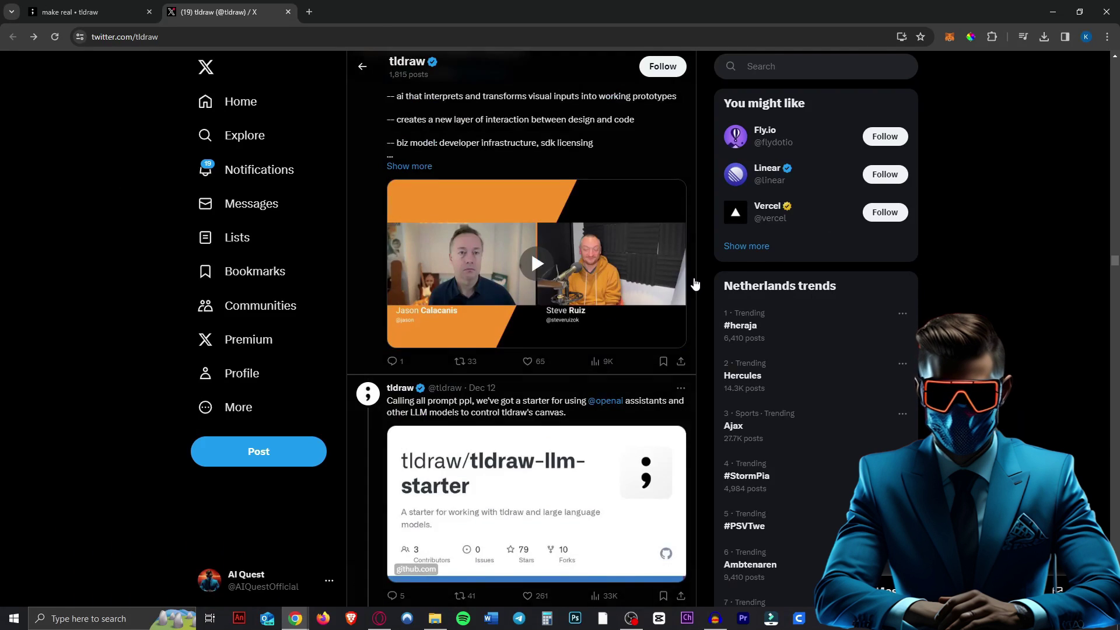
pyautogui.scroll(10, 808, 378)
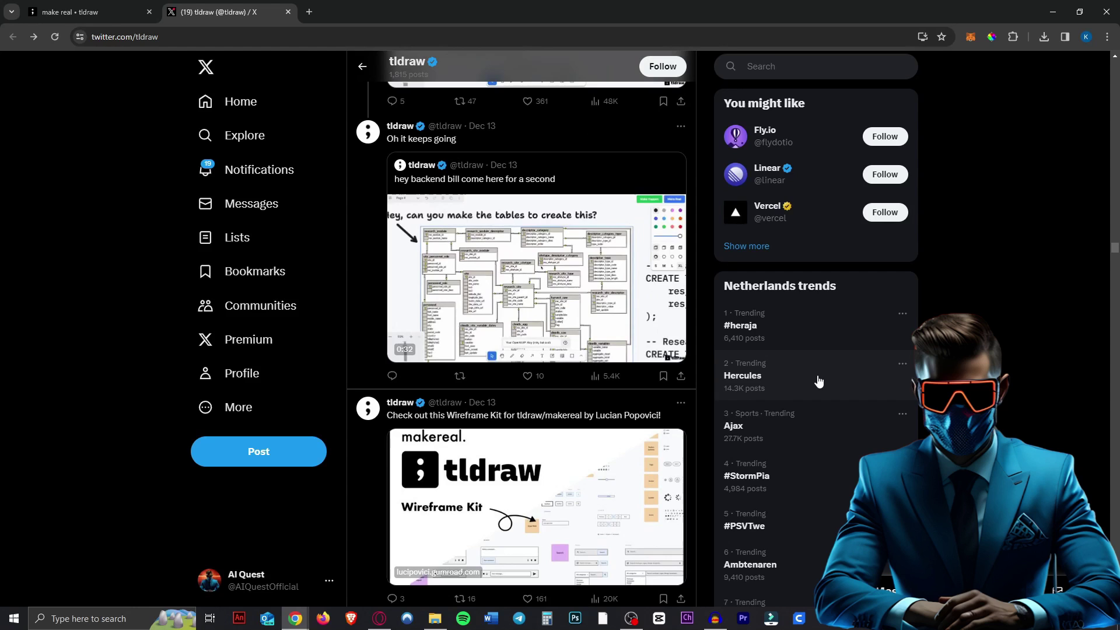
pyautogui.scroll(10, 691, 300)
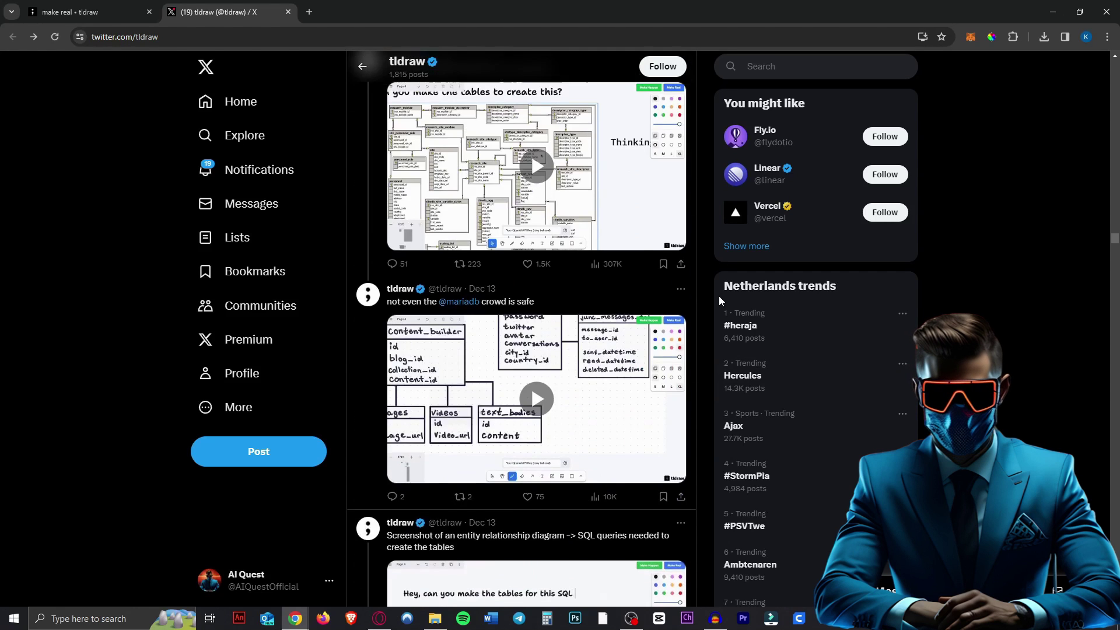
pyautogui.scroll(-1, 709, 384)
pyautogui.click(671, 338)
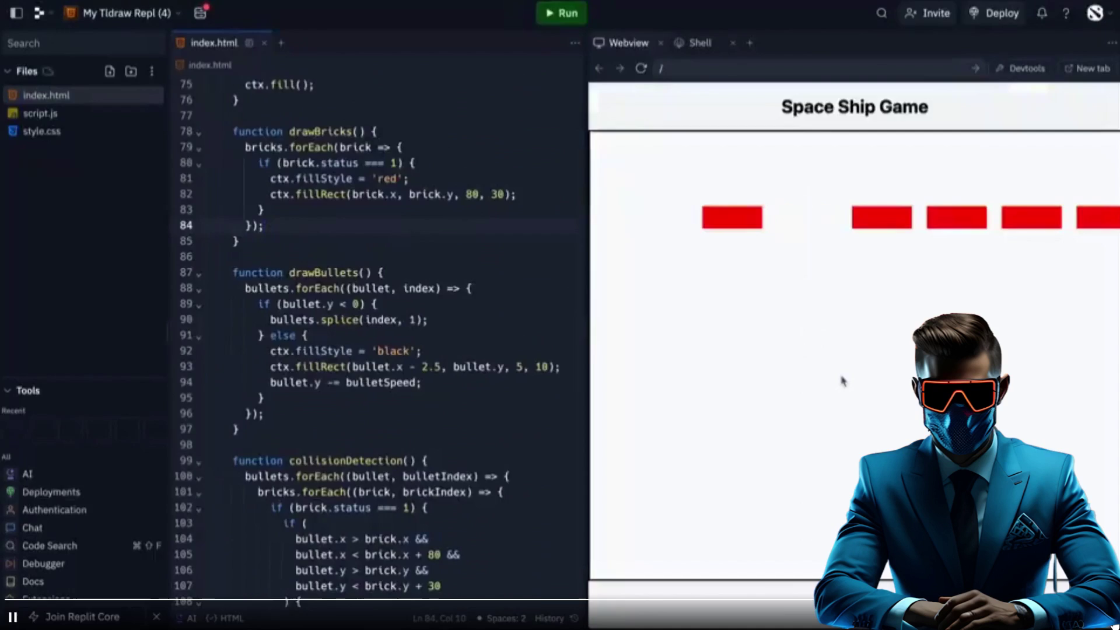
pyautogui.press('Escape')
# Step: Play Replit's 'Drawing to software, fast' video full screen
pyautogui.scroll(3, 701, 390)
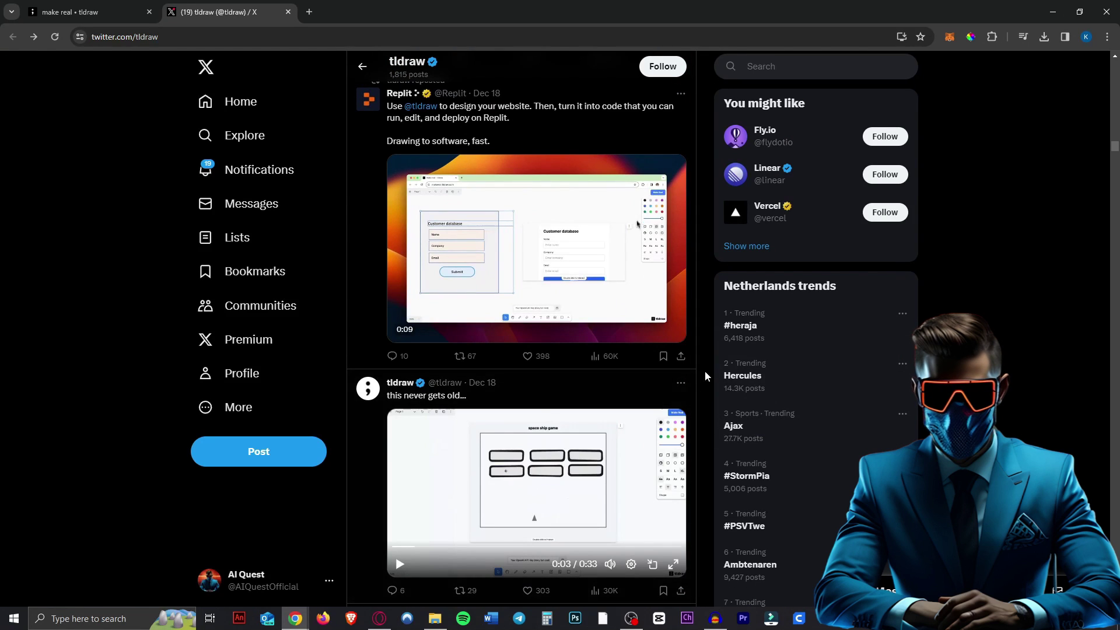
pyautogui.scroll(3, 705, 370)
pyautogui.press('f')
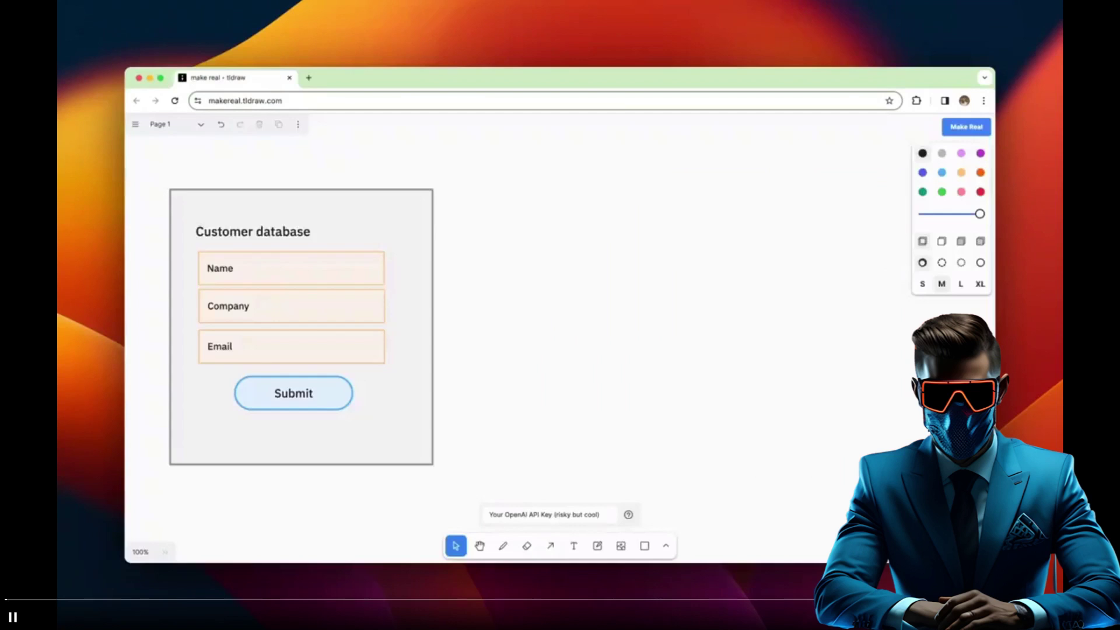
pyautogui.moveTo(165, 184); pyautogui.dragTo(510, 485)
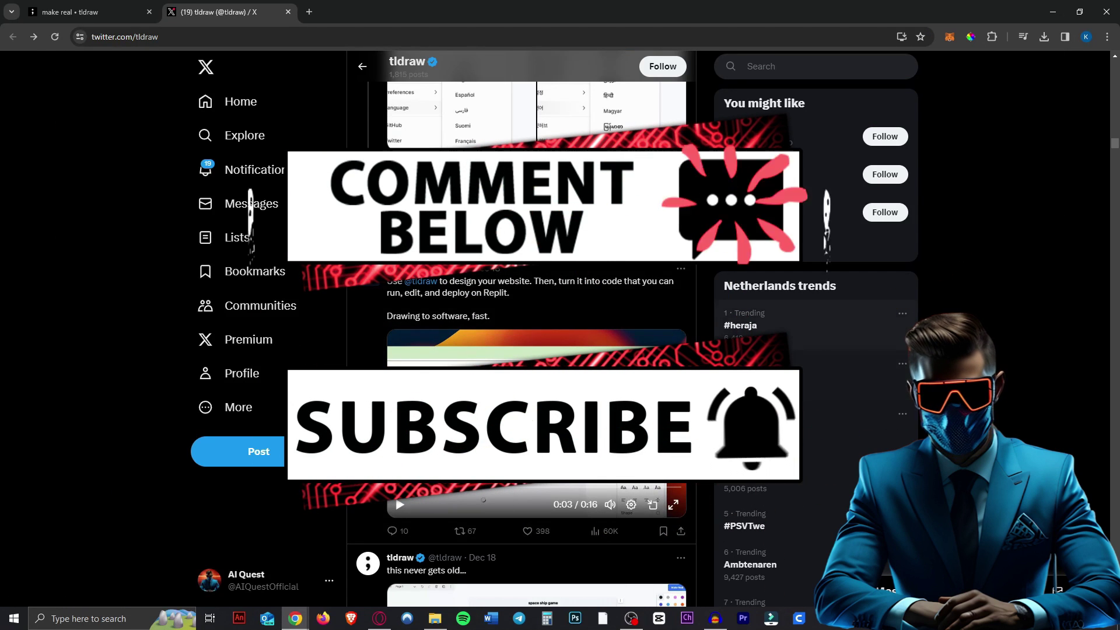
# Step: Scroll up the tldraw timeline to the Jupyter Make Real example video
pyautogui.scroll(10, 709, 313)
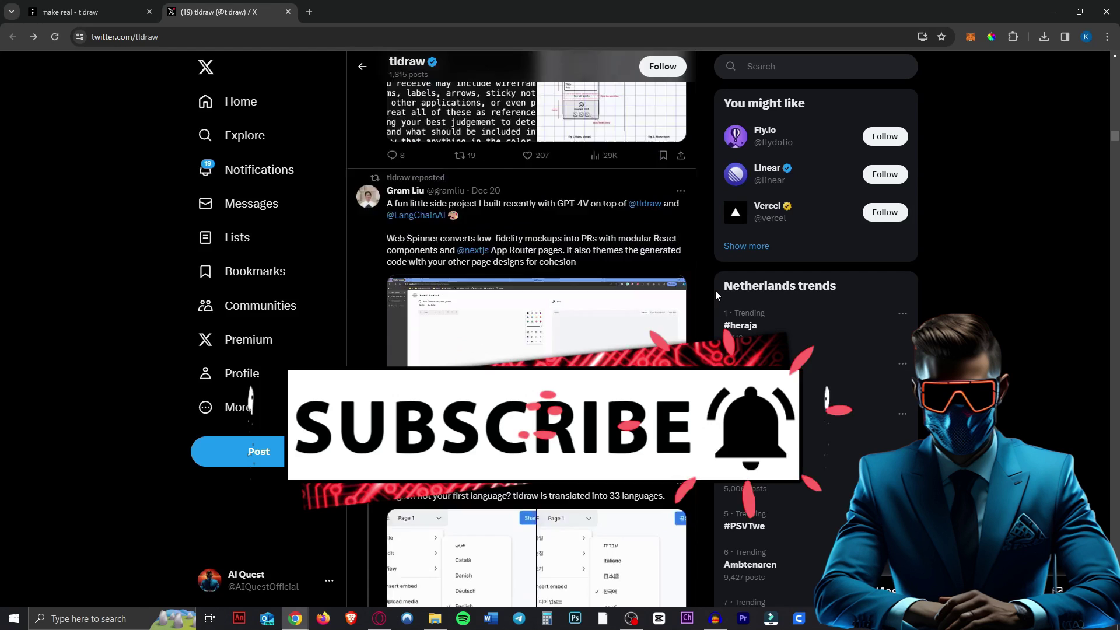
pyautogui.scroll(10, 709, 311)
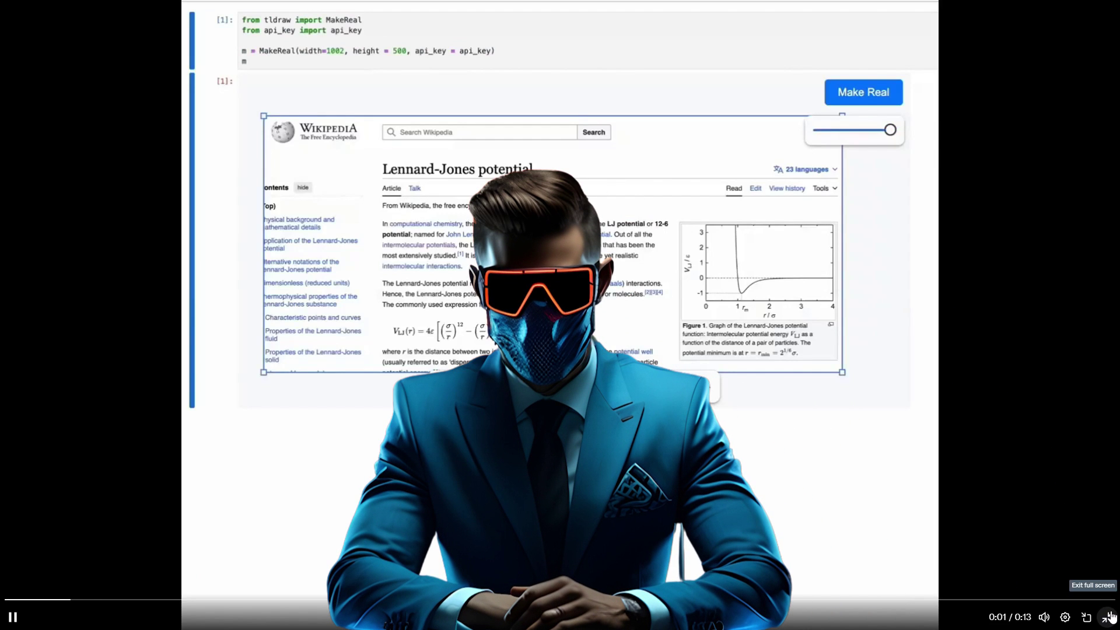